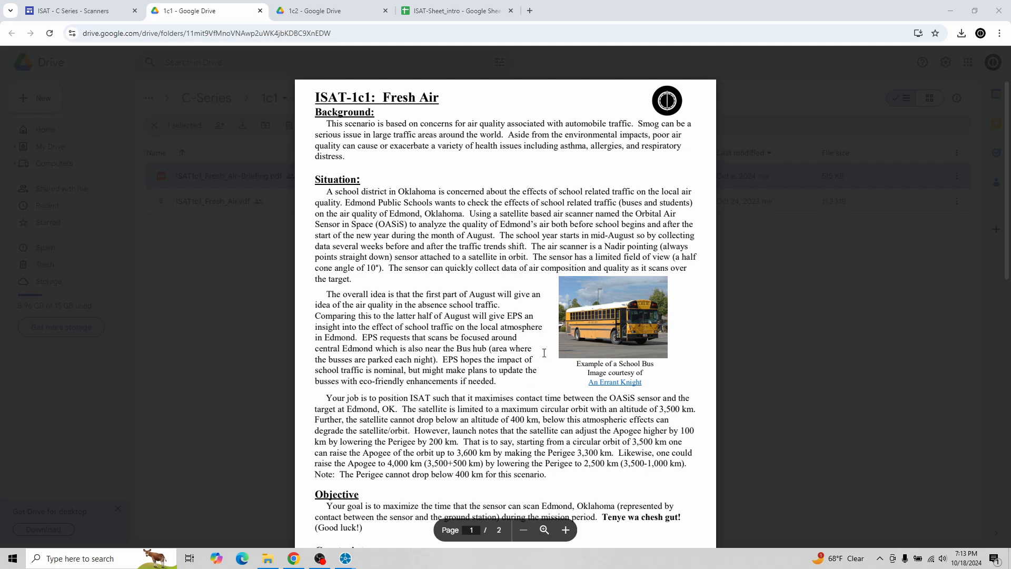
# Step: Review the ISAT-1c1 Fresh Air briefing and switch to the ISAT1c1_Fresh_Air scenario in STK
pyautogui.scroll(-4, 564, 309)
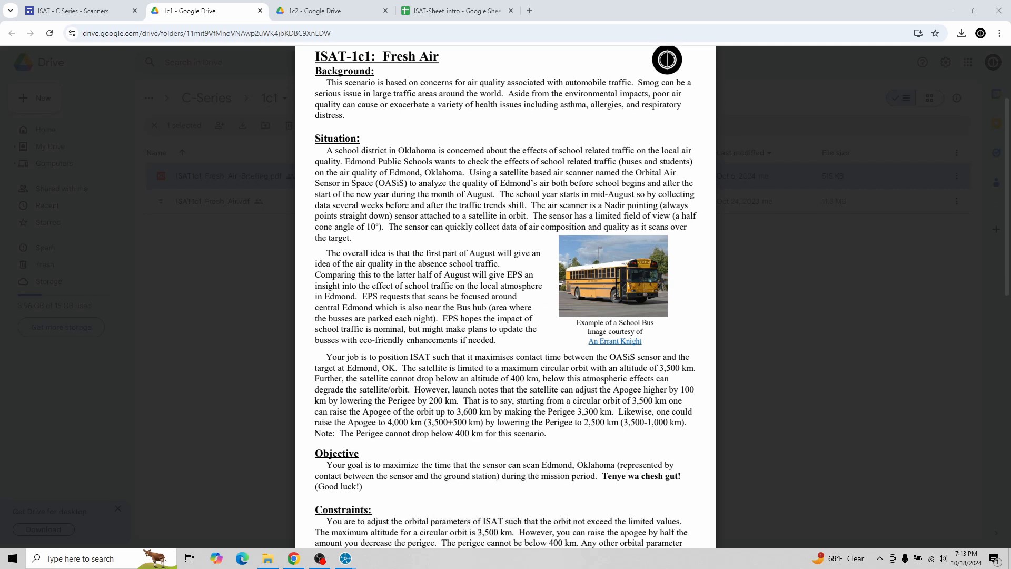
pyautogui.scroll(3, 559, 311)
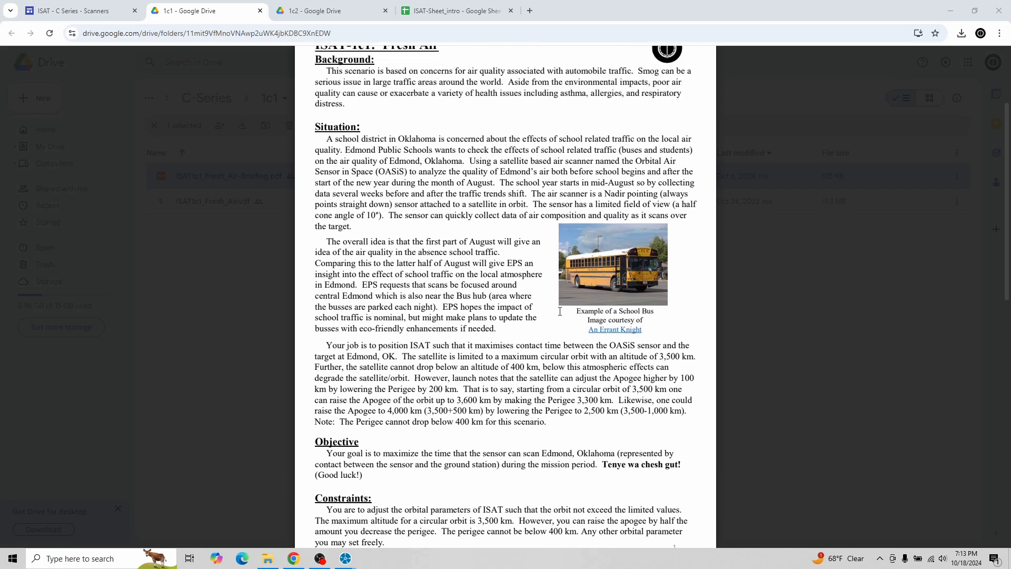
pyautogui.scroll(1, 560, 311)
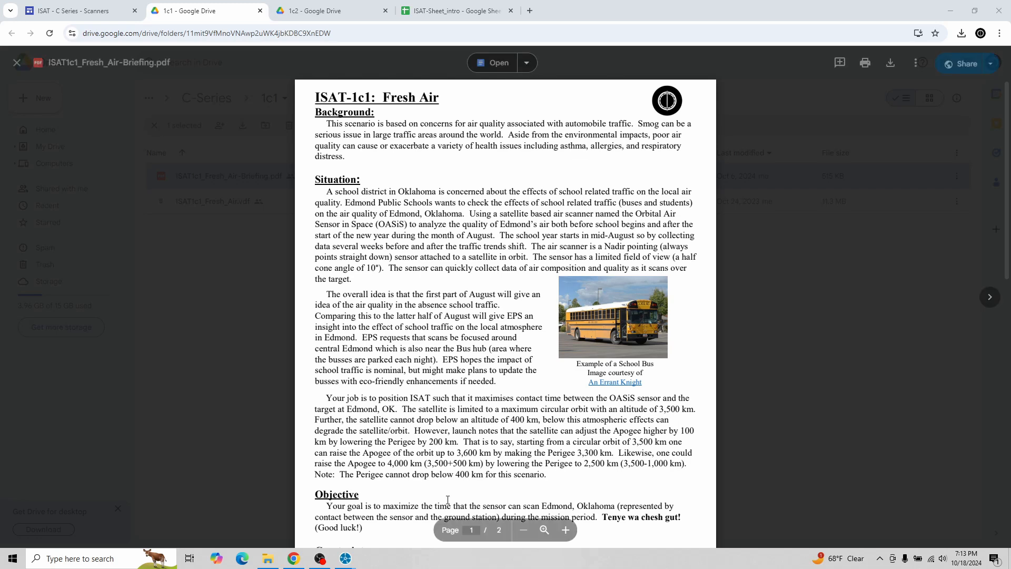
pyautogui.moveTo(346, 558)
pyautogui.click(325, 527)
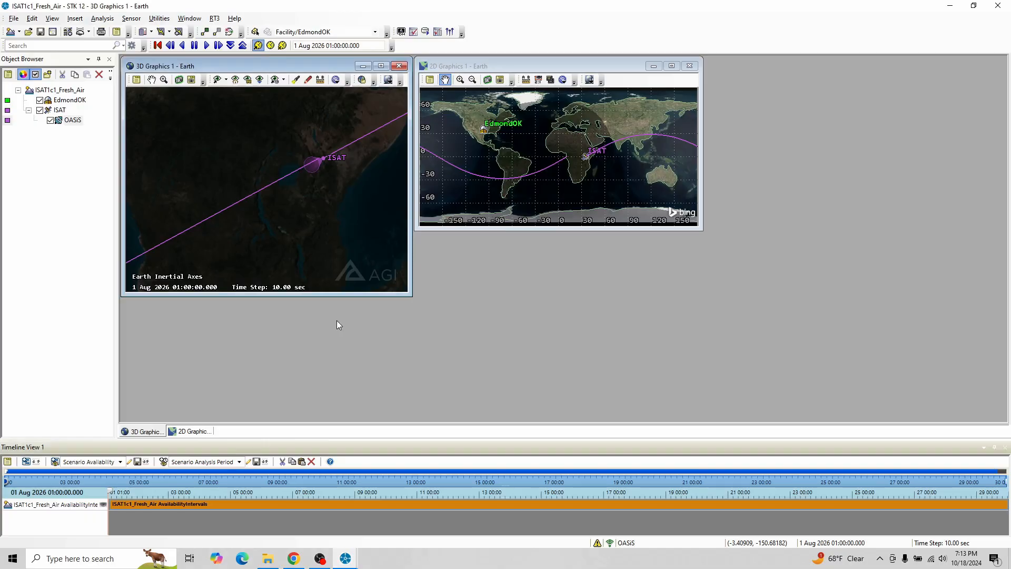
# Step: Maximize the 3D Graphics view and examine the sensor cone beneath the ISAT satellite from several angles
pyautogui.moveTo(332, 156); pyautogui.dragTo(289, 260)
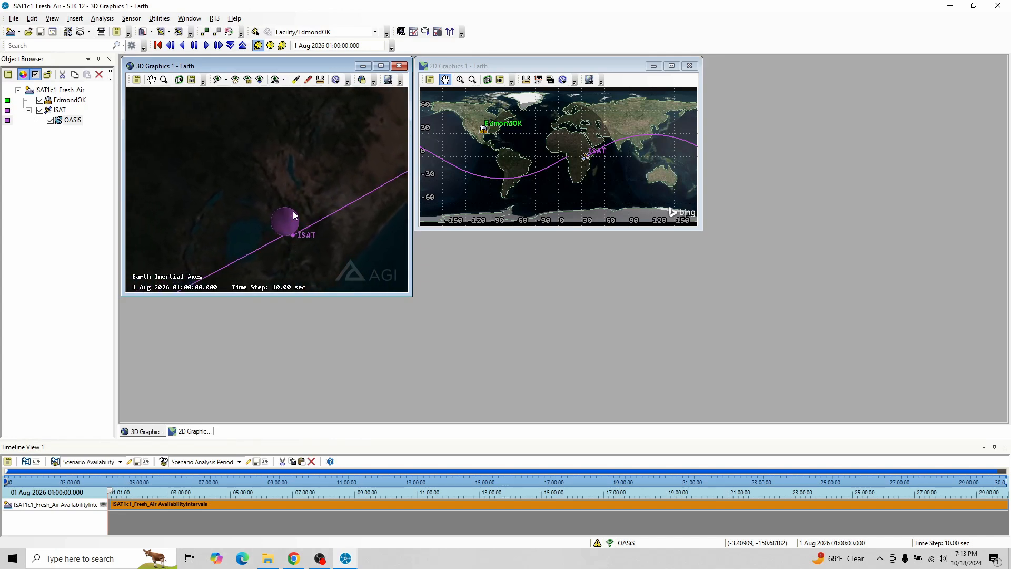
pyautogui.moveTo(294, 213); pyautogui.dragTo(248, 165)
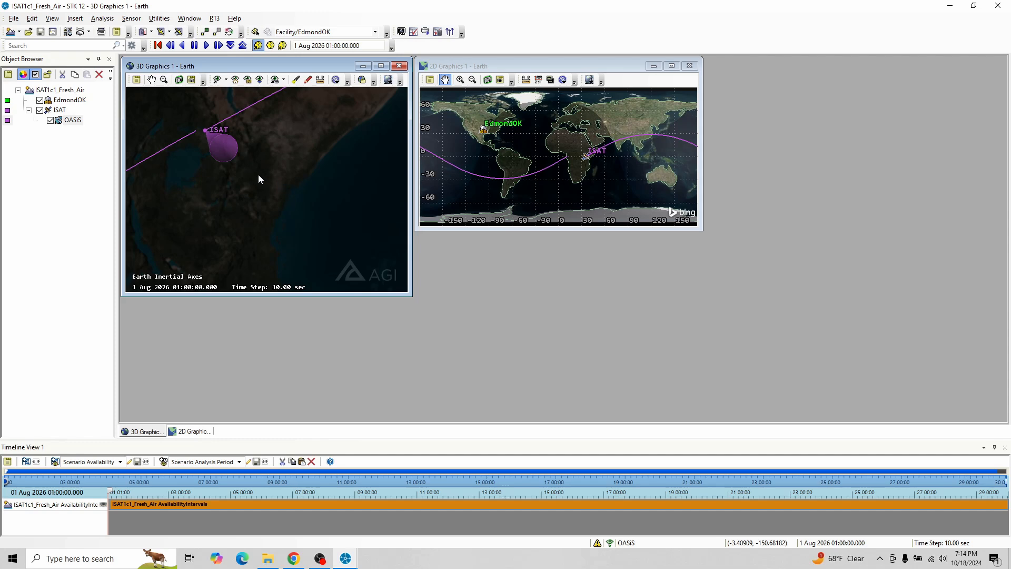
pyautogui.moveTo(258, 176); pyautogui.dragTo(279, 221)
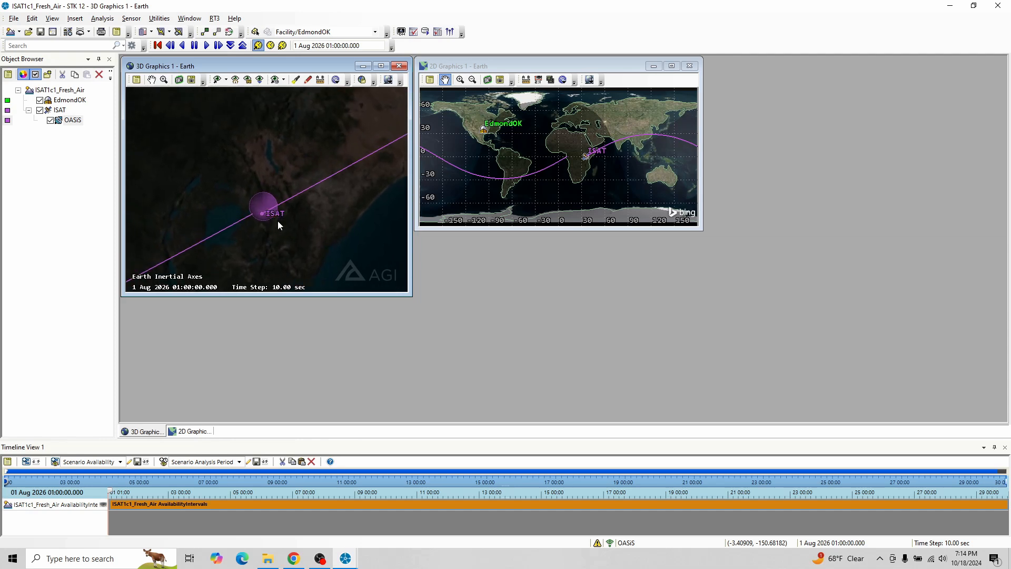
pyautogui.click(381, 65)
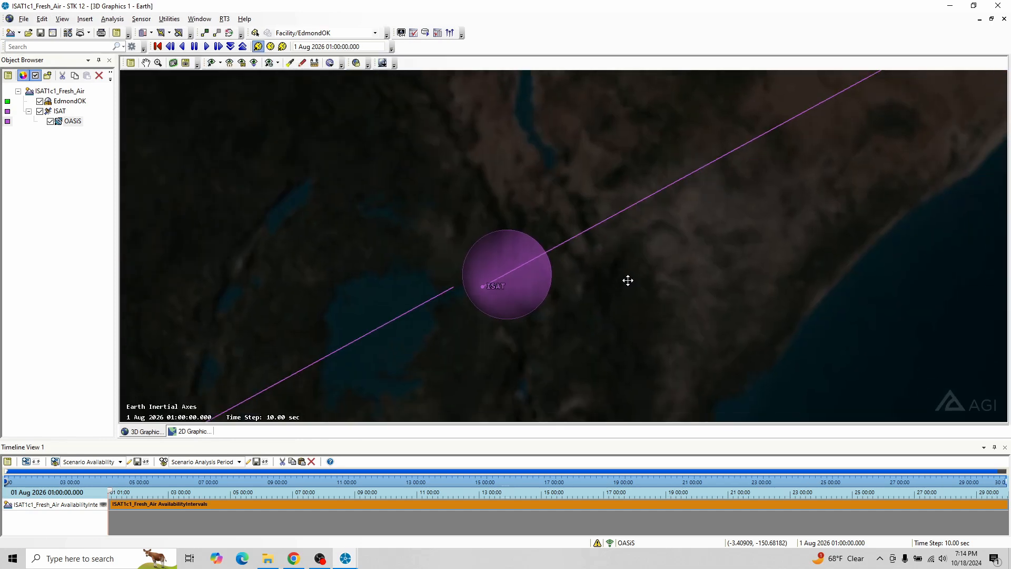
pyautogui.moveTo(628, 281); pyautogui.dragTo(479, 249)
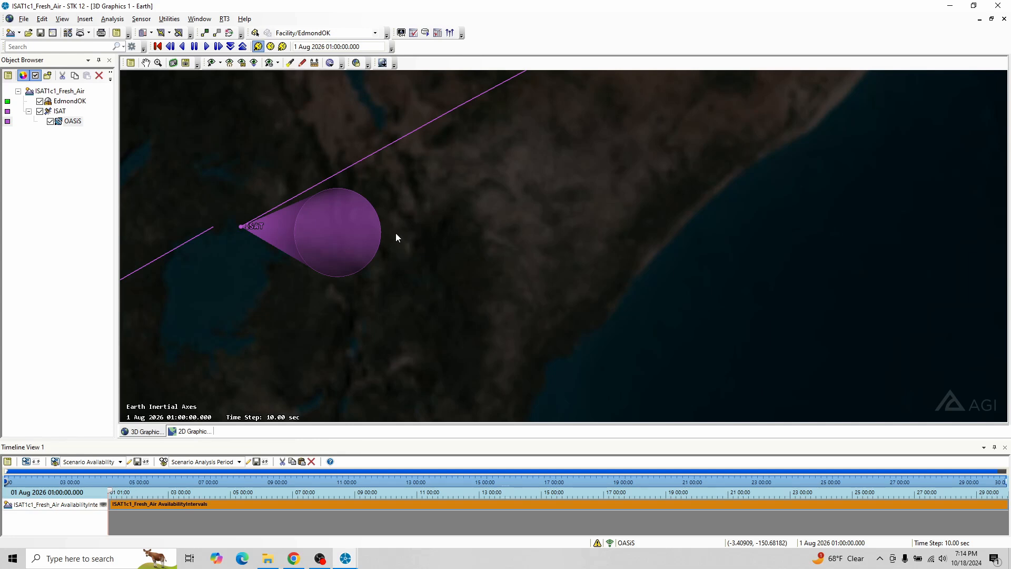
pyautogui.moveTo(396, 233); pyautogui.dragTo(480, 285)
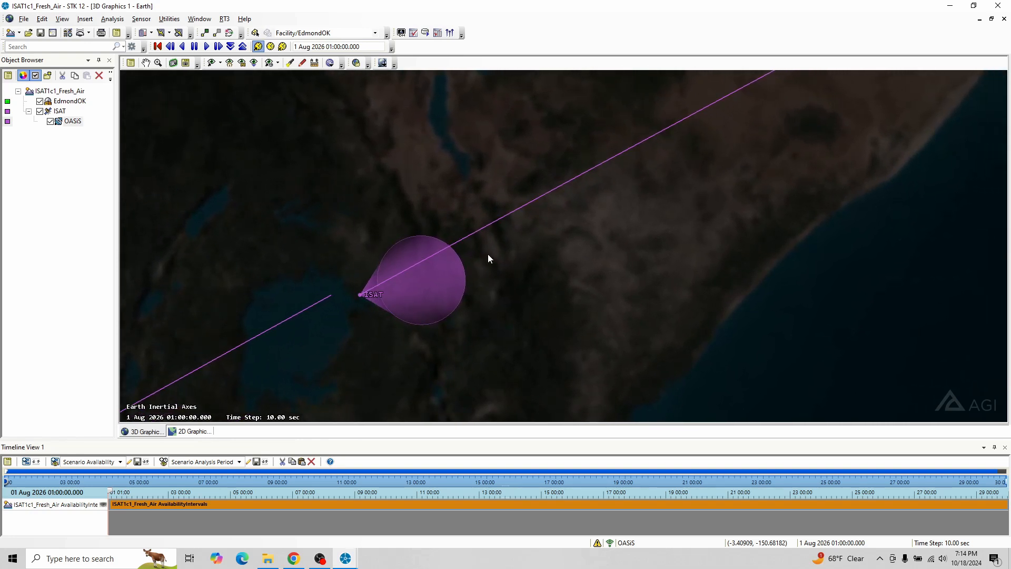
pyautogui.scroll(-2, 488, 252)
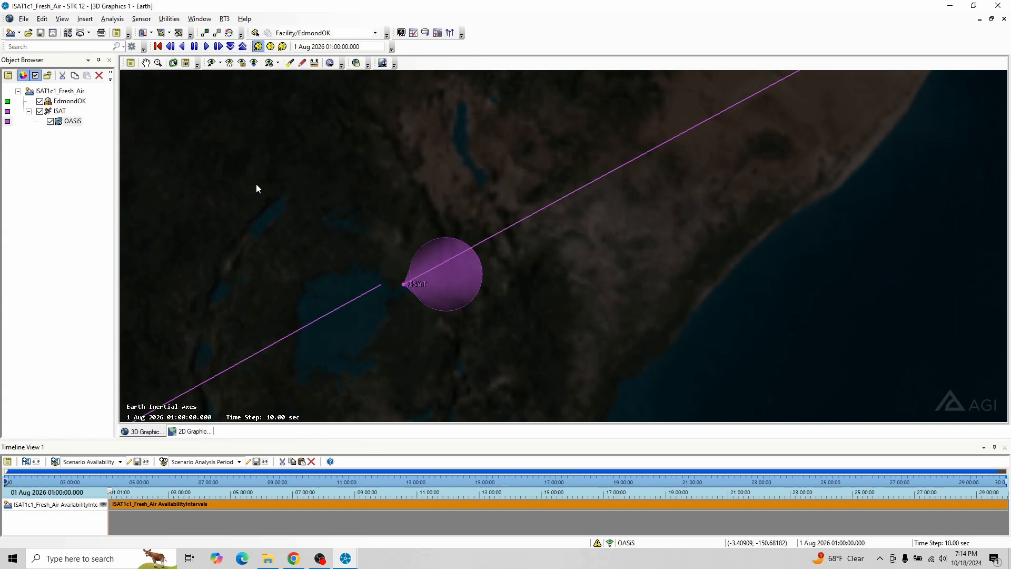
# Step: Check the objects attached to the ISAT satellite and select its OASiS sensor
pyautogui.click(60, 112)
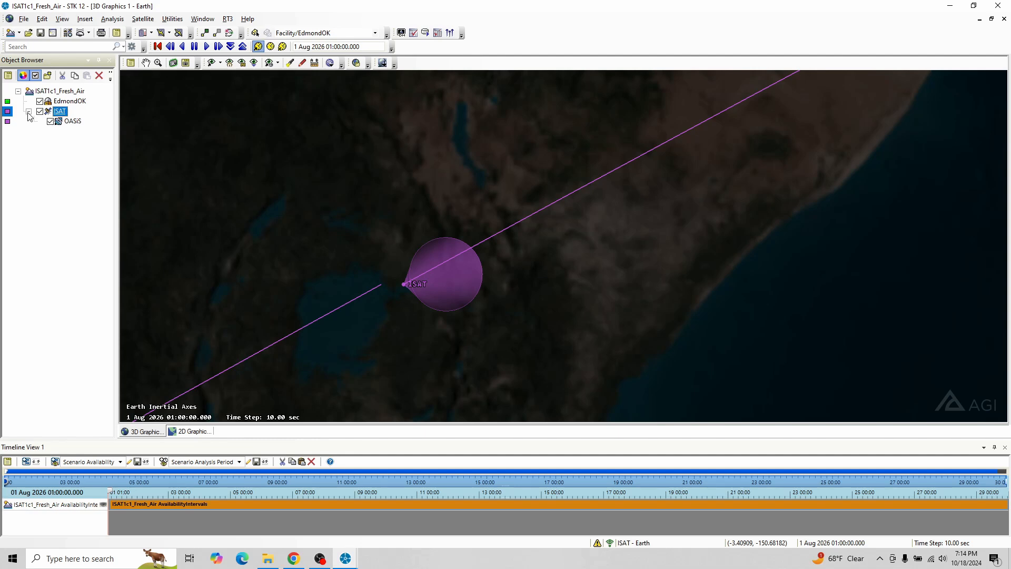
pyautogui.click(28, 112)
pyautogui.click(29, 112)
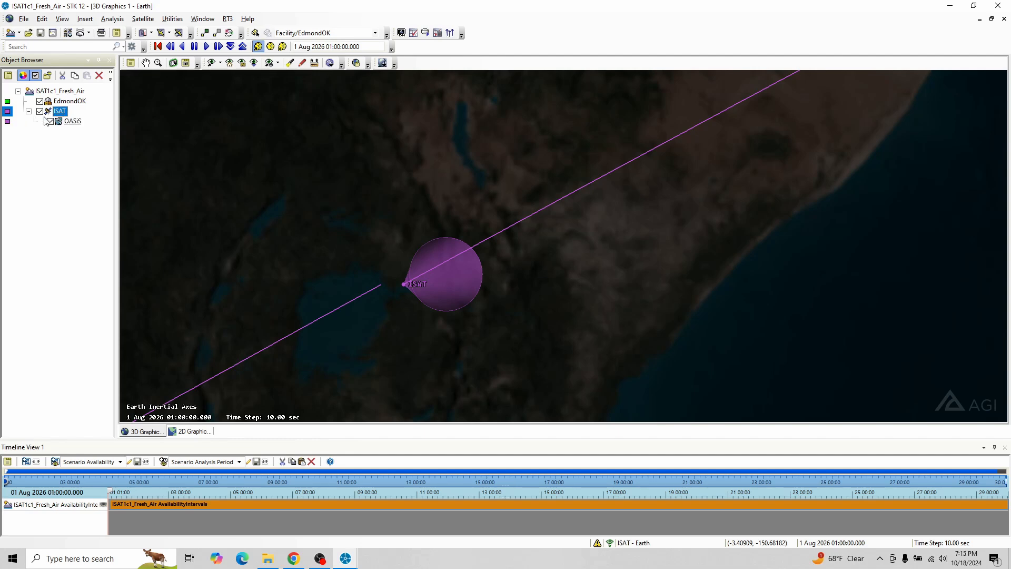
pyautogui.click(72, 121)
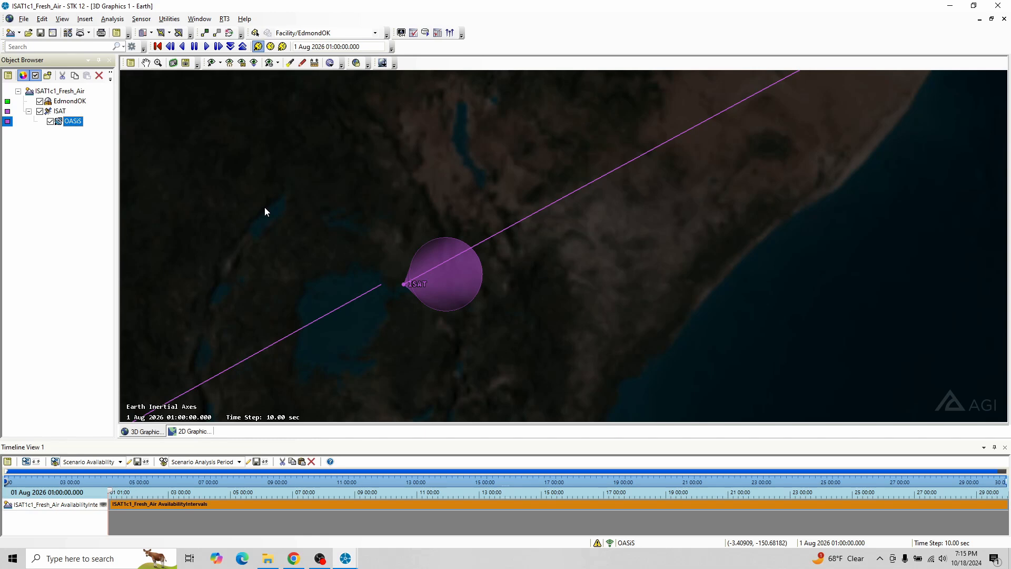
# Step: Play the scenario animation and pause it at 1 Aug 2026 01:05:00
pyautogui.moveTo(479, 294); pyautogui.dragTo(472, 239)
pyautogui.scroll(-2, 394, 212)
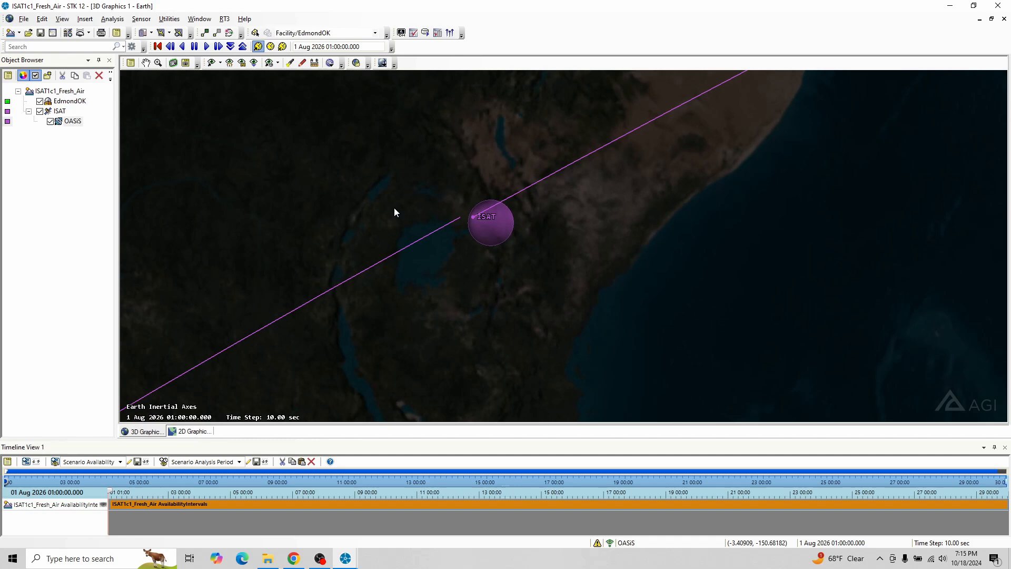
pyautogui.click(206, 47)
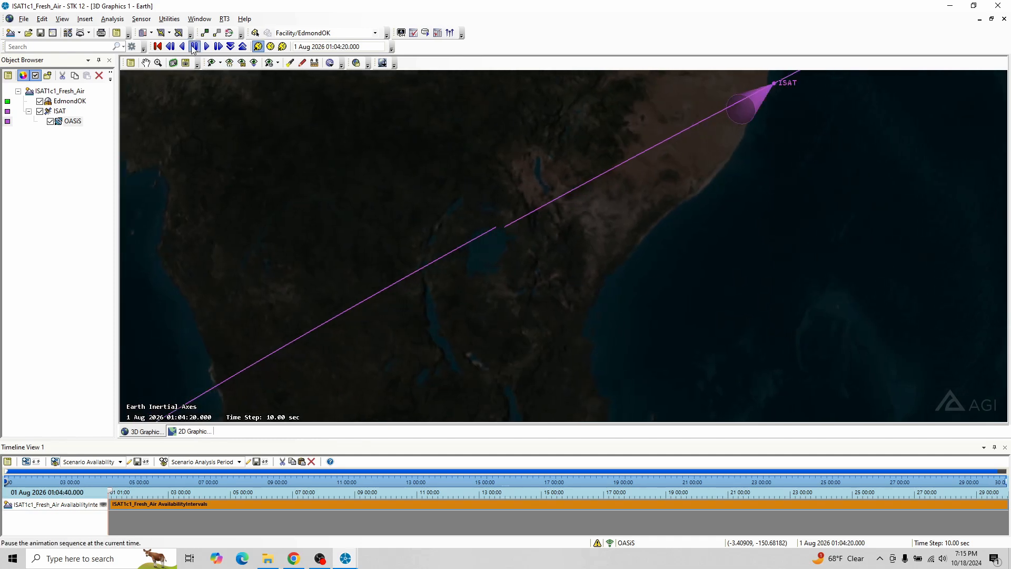
pyautogui.click(194, 47)
# Step: Examine the moving sensor's footprint along the orbit, and the EdmondOK facility's location on the globe
pyautogui.moveTo(721, 153); pyautogui.dragTo(643, 261)
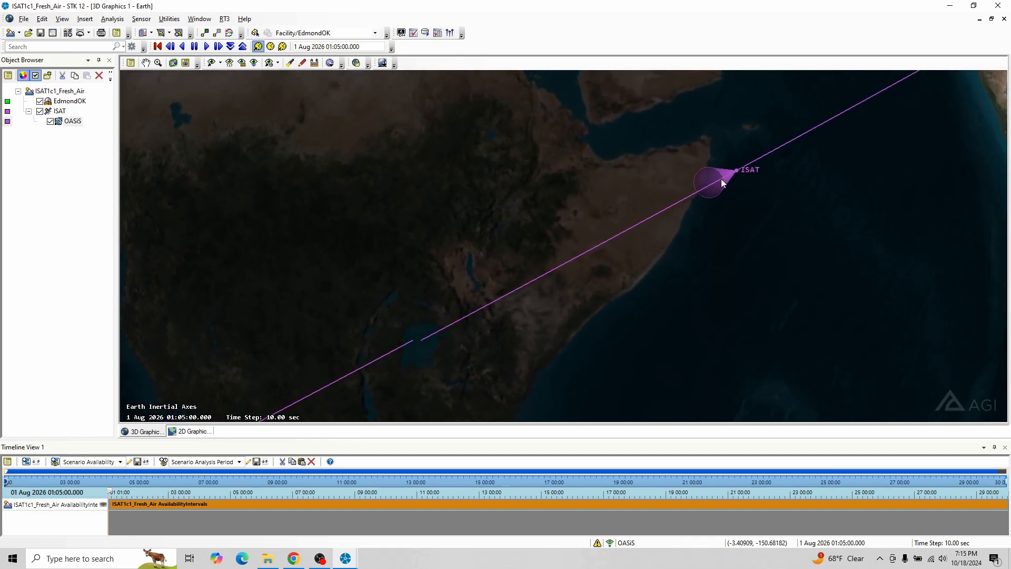
pyautogui.moveTo(721, 180); pyautogui.dragTo(636, 181)
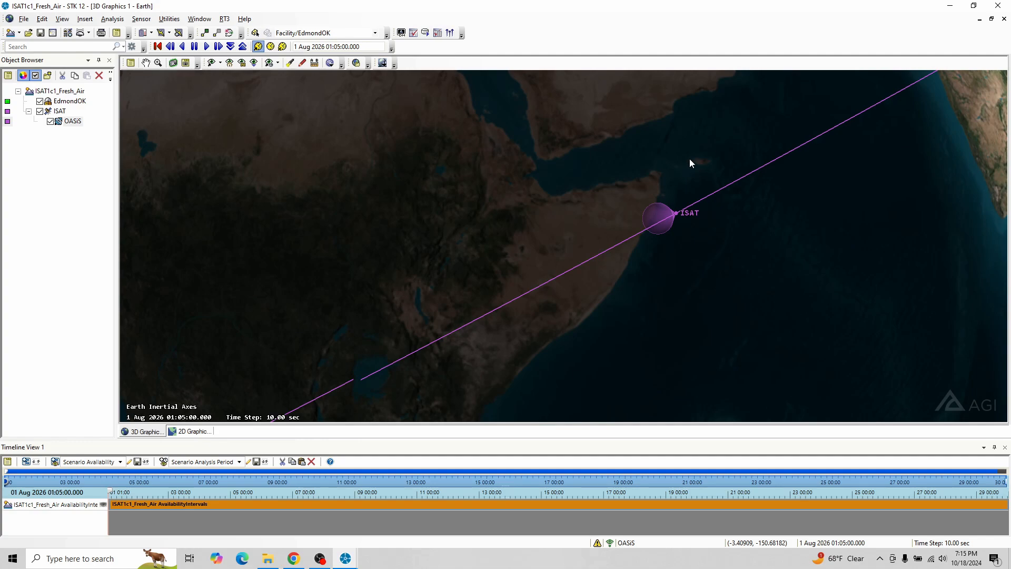
pyautogui.moveTo(795, 118); pyautogui.dragTo(732, 134)
pyautogui.moveTo(800, 137)
pyautogui.mouseDown()
pyautogui.moveTo(701, 163)
pyautogui.moveTo(737, 152)
pyautogui.mouseUp()
pyautogui.moveTo(880, 183)
pyautogui.mouseDown()
pyautogui.moveTo(706, 185)
pyautogui.moveTo(607, 221)
pyautogui.moveTo(576, 157)
pyautogui.mouseUp()
pyautogui.moveTo(711, 206); pyautogui.dragTo(540, 230)
pyautogui.scroll(-6, 837, 214)
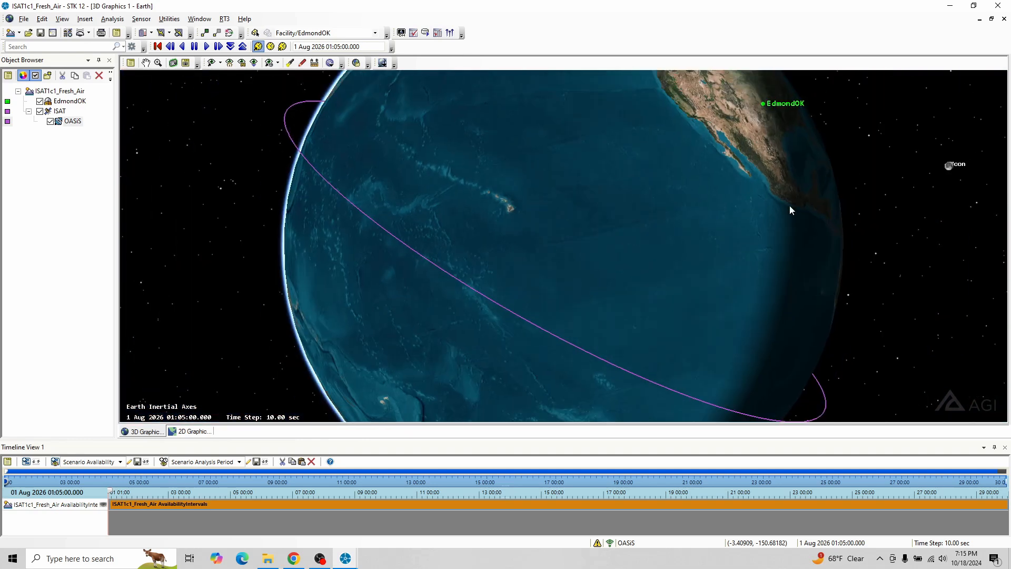
pyautogui.moveTo(788, 206); pyautogui.dragTo(546, 306)
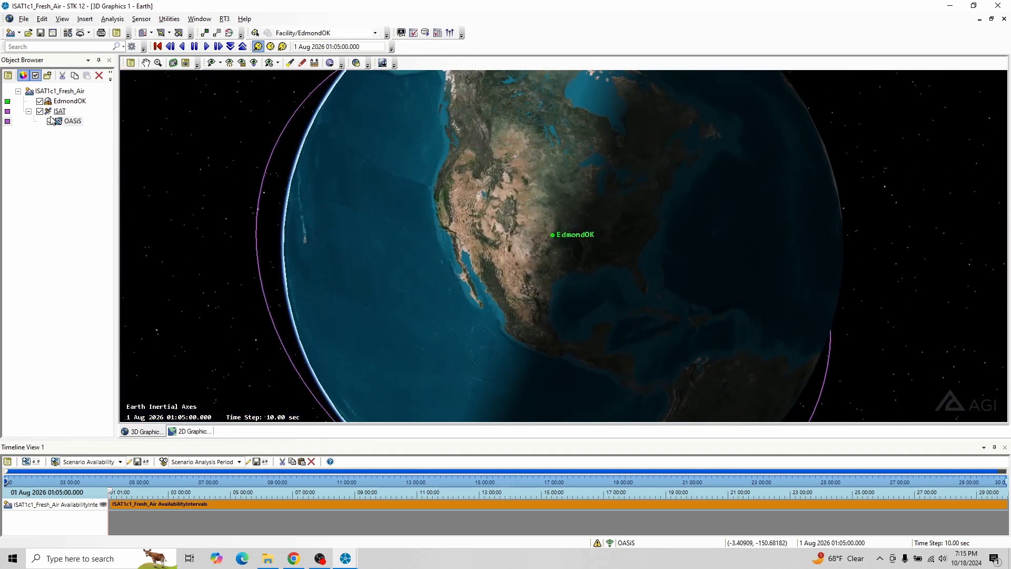
# Step: Open the OASiS sensor's properties and review the available sensor types, cone half angle and pointing types
pyautogui.rightClick(77, 124)
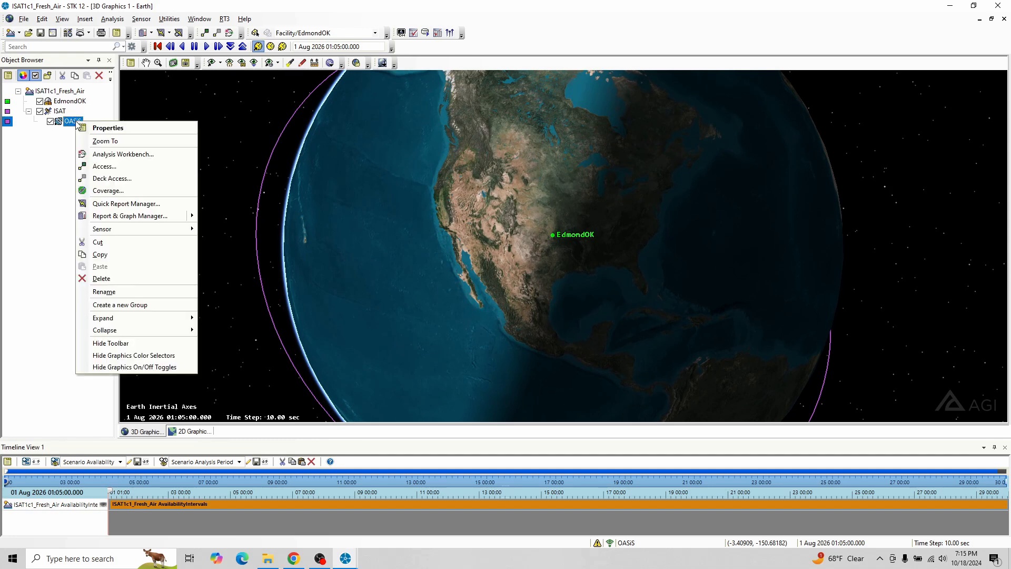
pyautogui.click(103, 130)
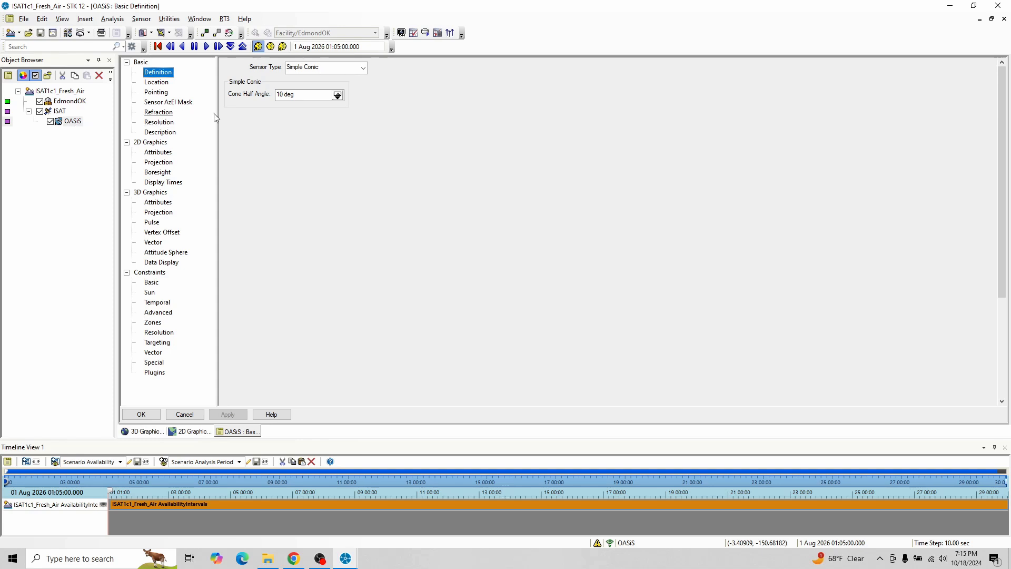
pyautogui.click(364, 68)
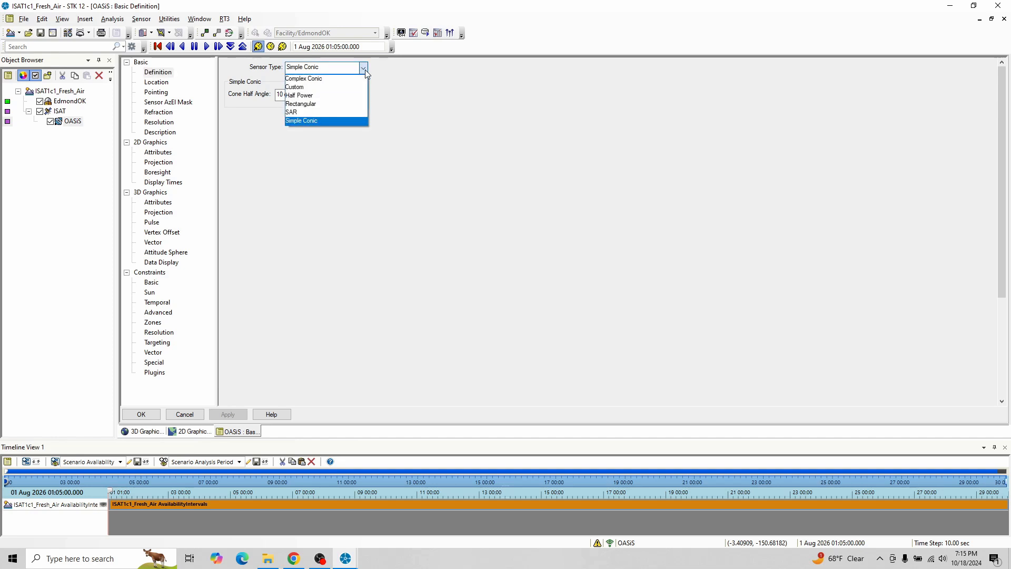
pyautogui.click(365, 70)
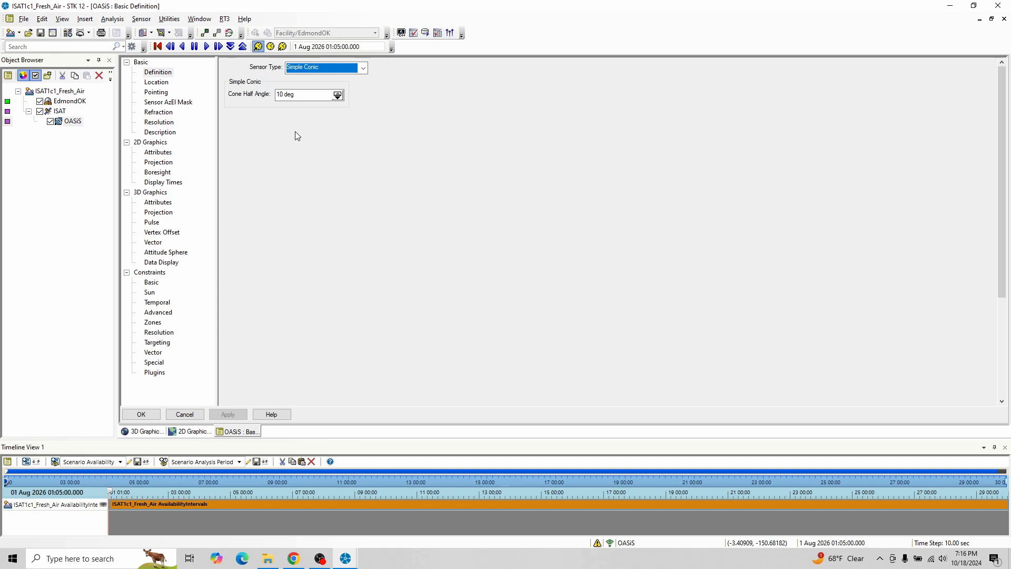
pyautogui.click(156, 92)
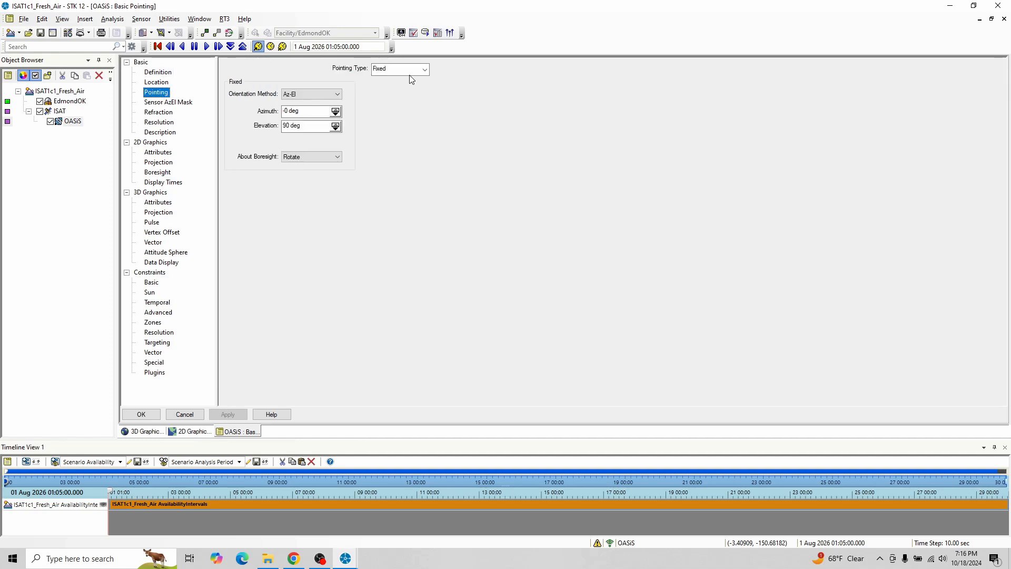
pyautogui.click(424, 70)
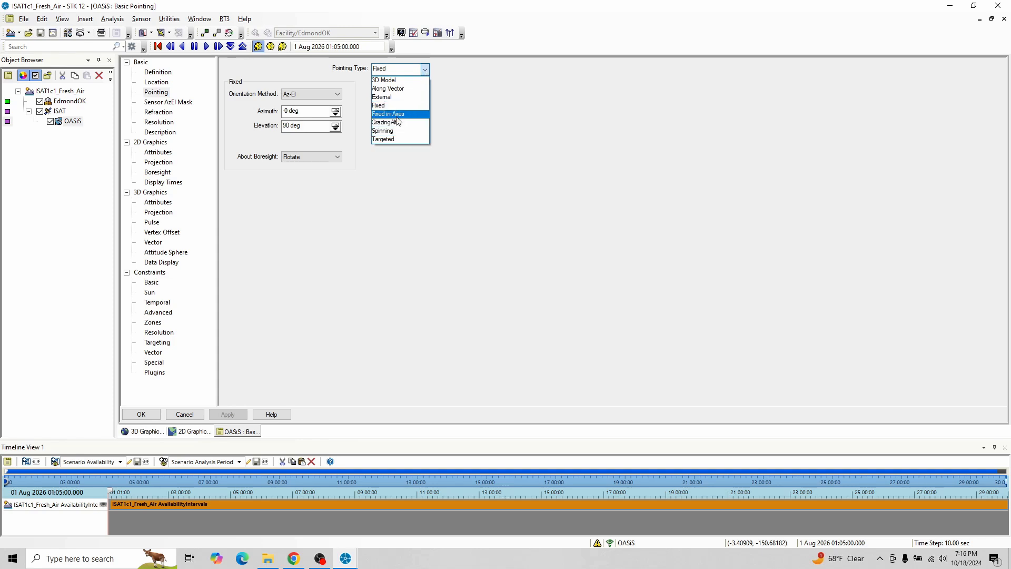
pyautogui.click(425, 70)
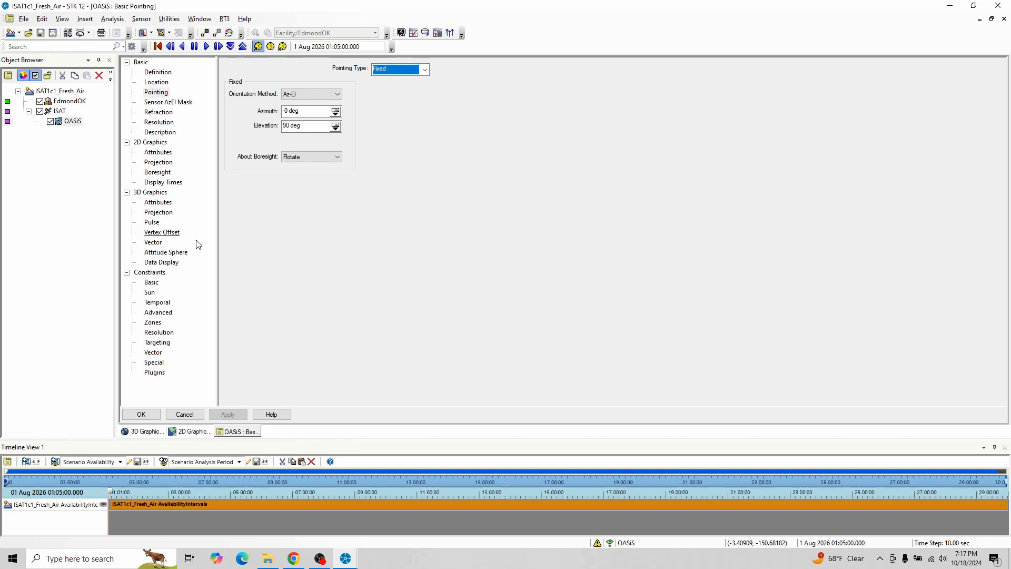
# Step: Review the sensor's Basic and Sun constraints and dismiss its properties without applying anything
pyautogui.click(152, 283)
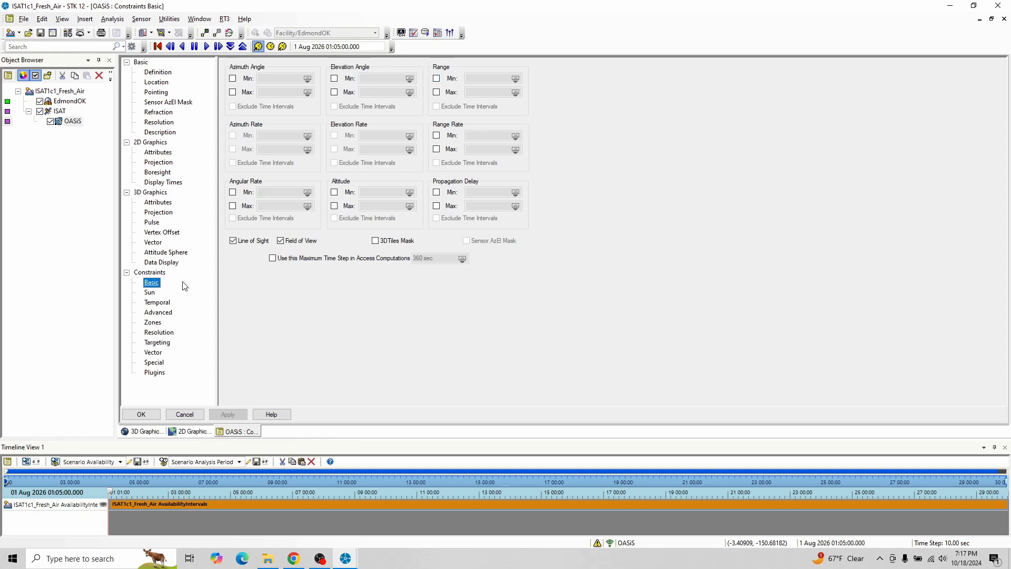
pyautogui.click(149, 293)
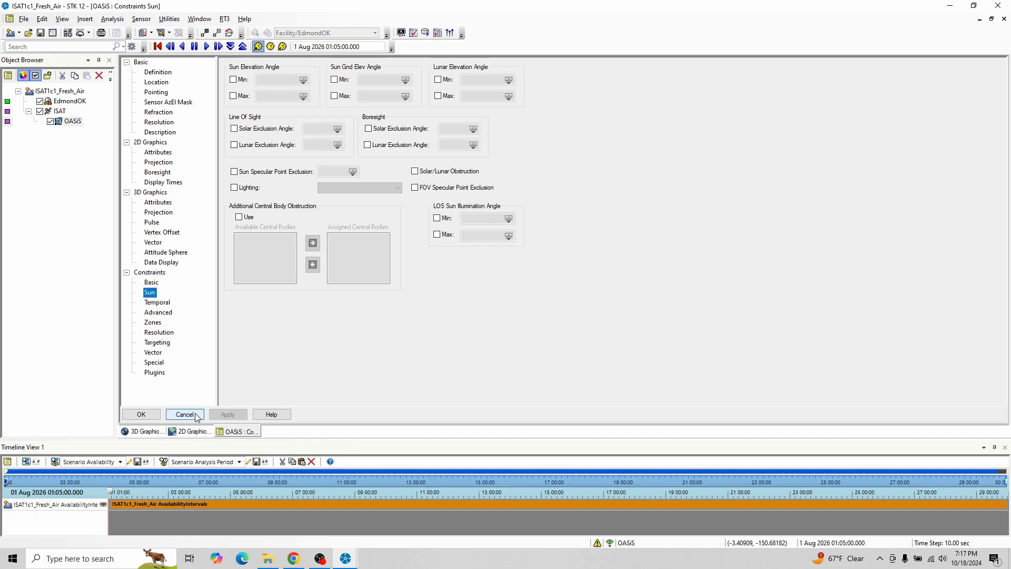
pyautogui.click(153, 285)
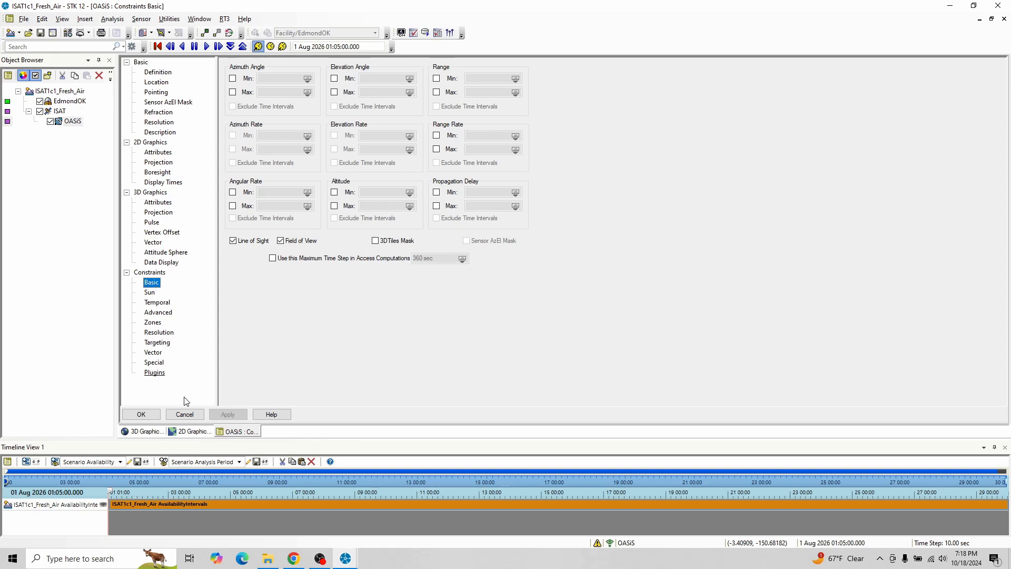
pyautogui.click(185, 415)
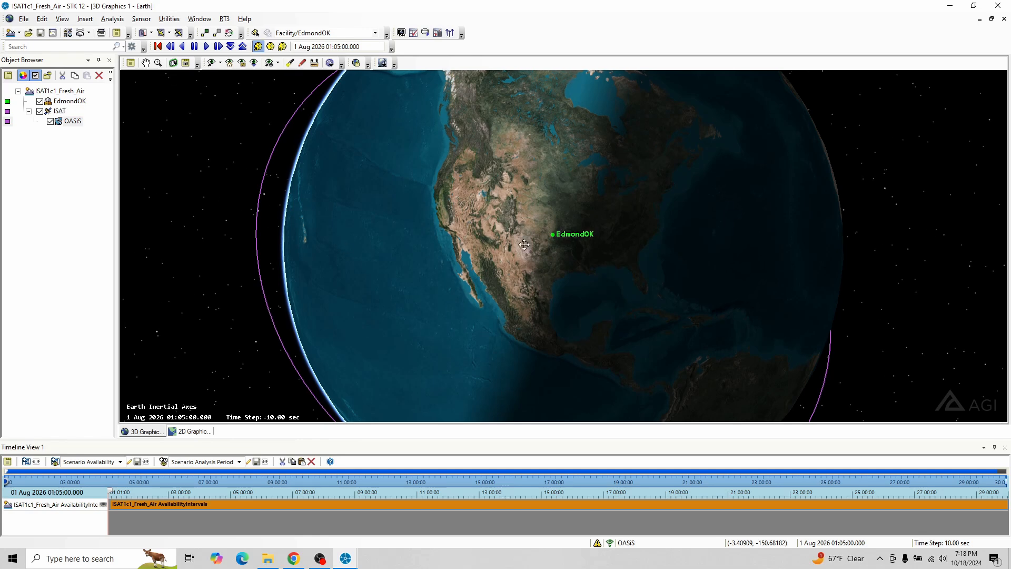
# Step: Examine EdmondOK on the globe relative to the satellite's orbit path
pyautogui.moveTo(470, 217); pyautogui.dragTo(564, 258)
pyautogui.scroll(-2, 564, 258)
pyautogui.moveTo(477, 202); pyautogui.dragTo(572, 237)
pyautogui.moveTo(473, 202); pyautogui.dragTo(585, 232)
pyautogui.moveTo(484, 184); pyautogui.dragTo(589, 173)
pyautogui.moveTo(365, 201)
pyautogui.mouseDown()
pyautogui.moveTo(466, 210)
pyautogui.moveTo(508, 185)
pyautogui.moveTo(364, 216)
pyautogui.mouseUp()
pyautogui.moveTo(683, 179); pyautogui.dragTo(440, 215)
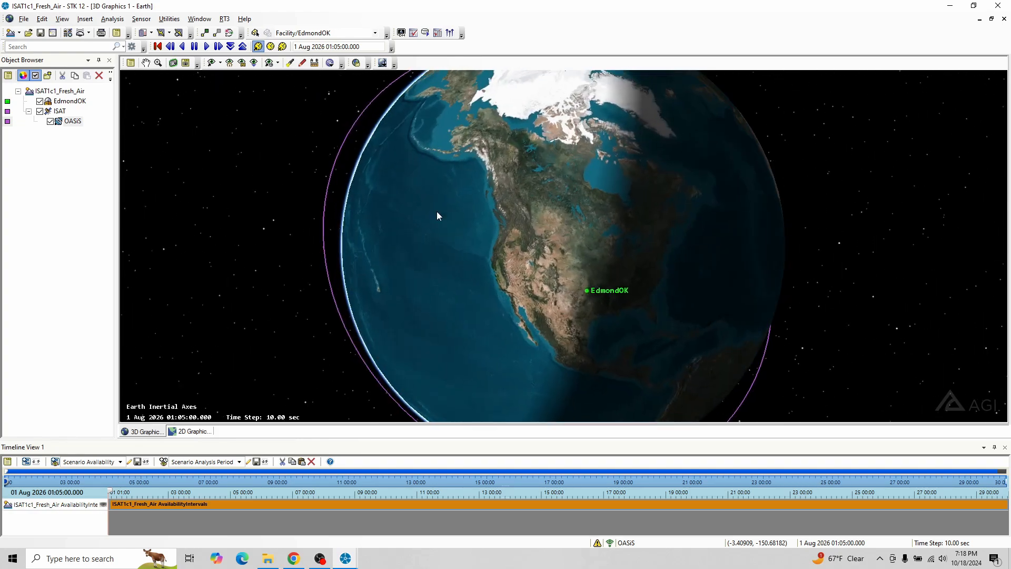
pyautogui.moveTo(578, 232); pyautogui.dragTo(531, 181)
pyautogui.scroll(5, 532, 181)
pyautogui.moveTo(467, 193); pyautogui.dragTo(479, 229)
# Step: Open the ISAT satellite's orbit properties in a restored window alongside the 3D and 2D views
pyautogui.click(60, 112)
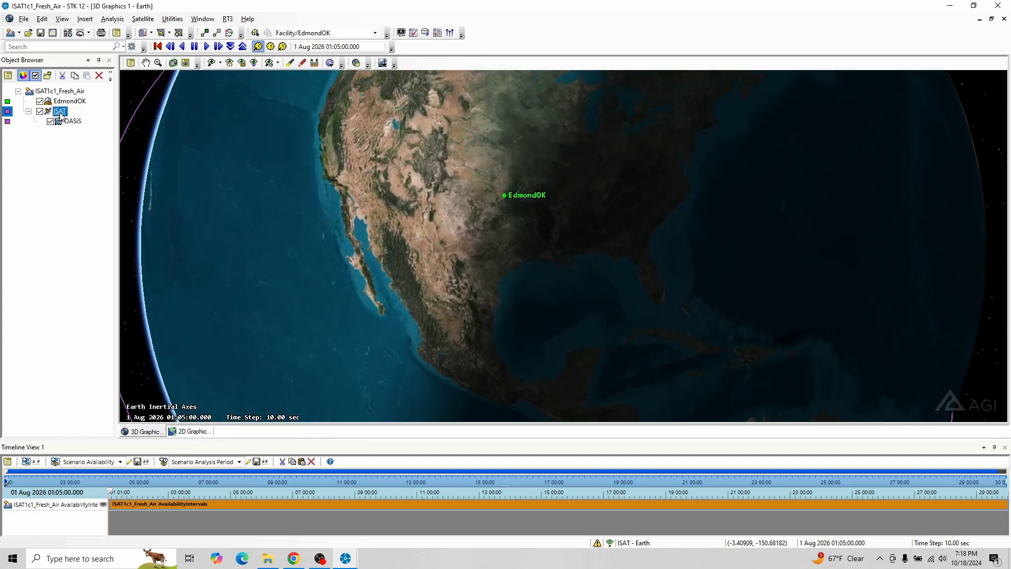
pyautogui.rightClick(61, 116)
pyautogui.click(79, 120)
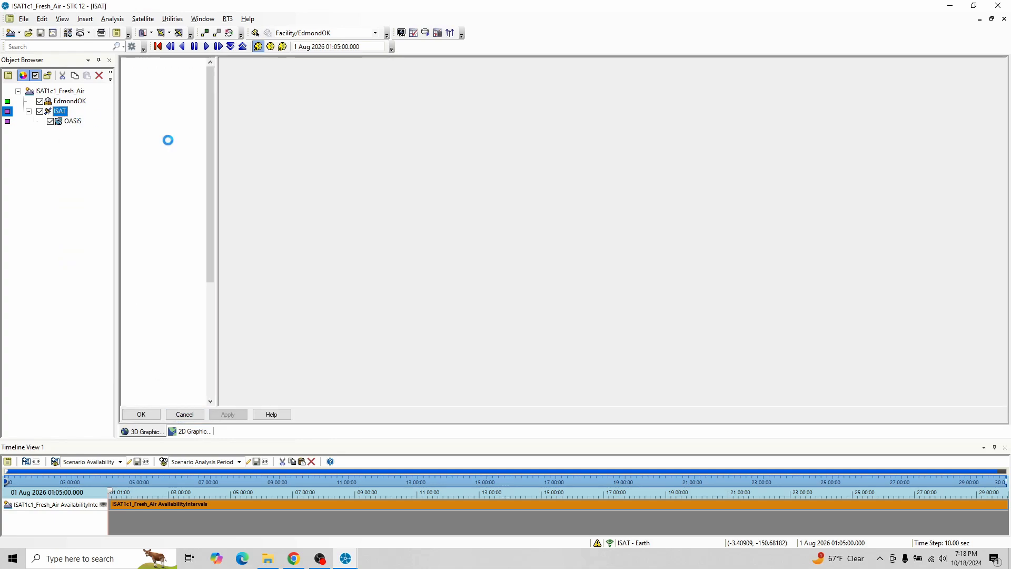
pyautogui.click(991, 19)
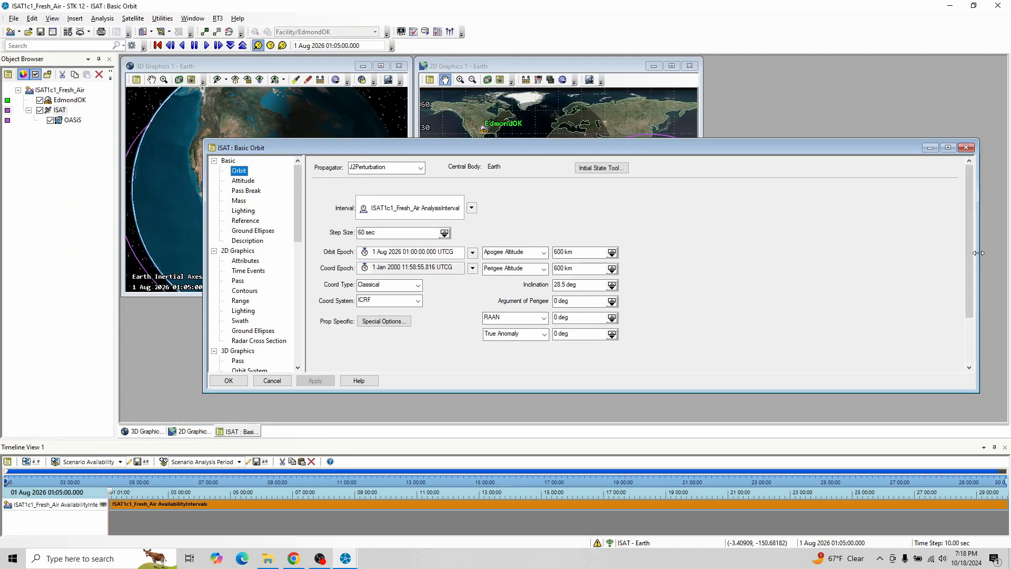
# Step: Narrow ISAT's orbit properties window and move it clear of the 3D globe, keeping EdmondOK in view
pyautogui.moveTo(979, 253); pyautogui.dragTo(627, 252)
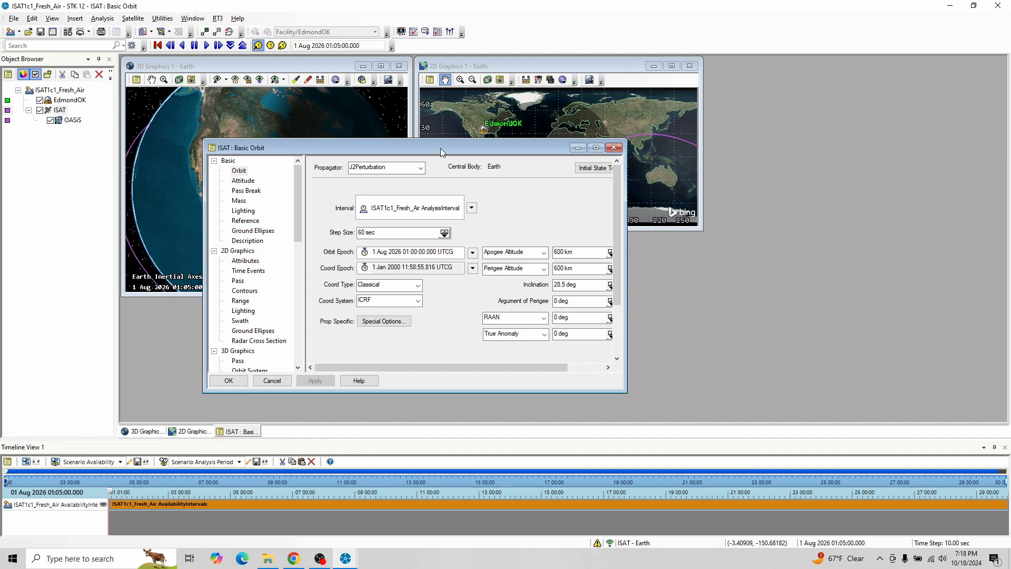
pyautogui.moveTo(441, 152); pyautogui.dragTo(709, 117)
pyautogui.click(245, 194)
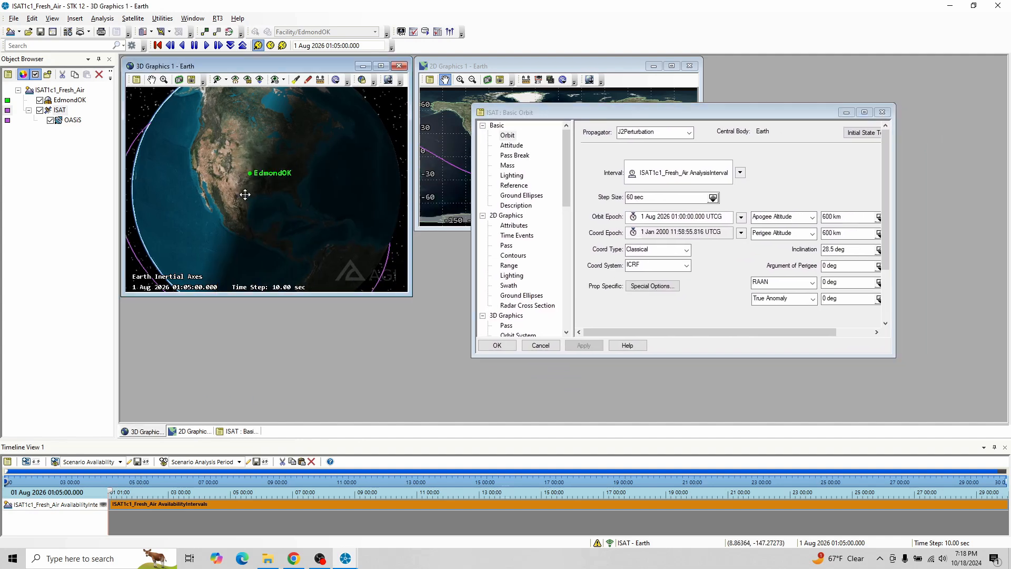
pyautogui.moveTo(245, 194); pyautogui.dragTo(248, 194)
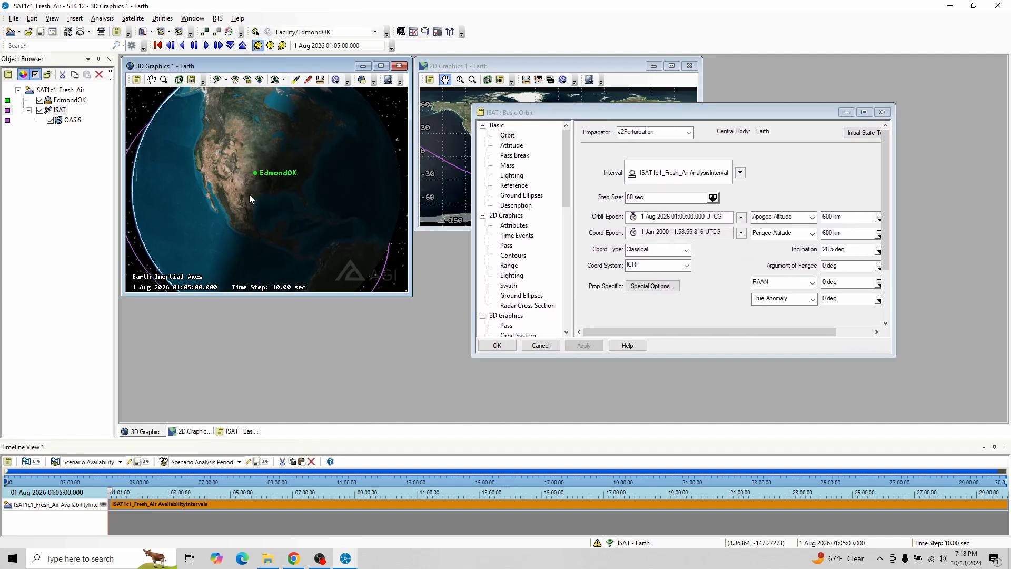
# Step: Set ISAT's orbit inclination to 40 deg and apply the change
pyautogui.click(833, 250)
pyautogui.doubleClick(833, 249)
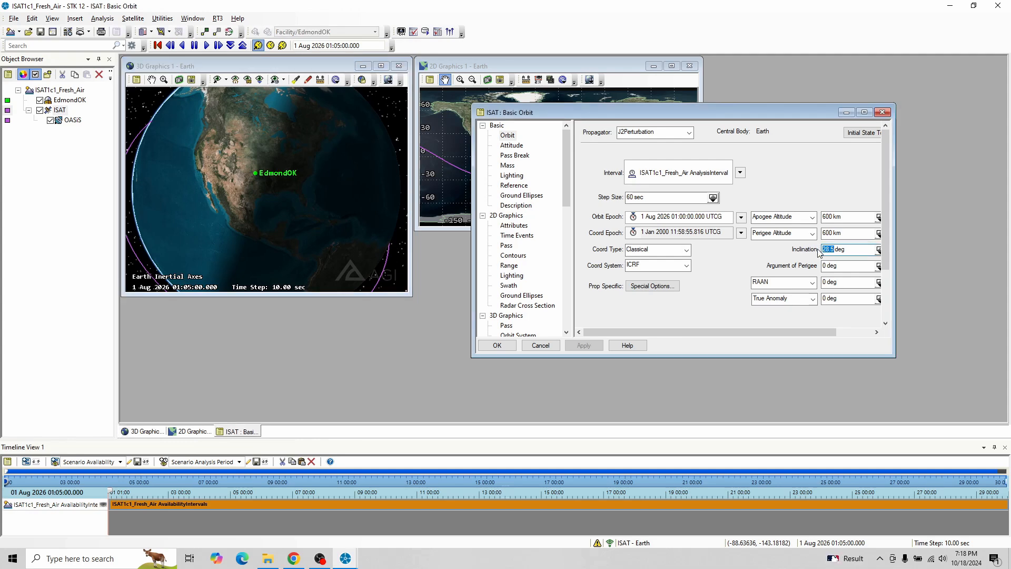
pyautogui.write('40')
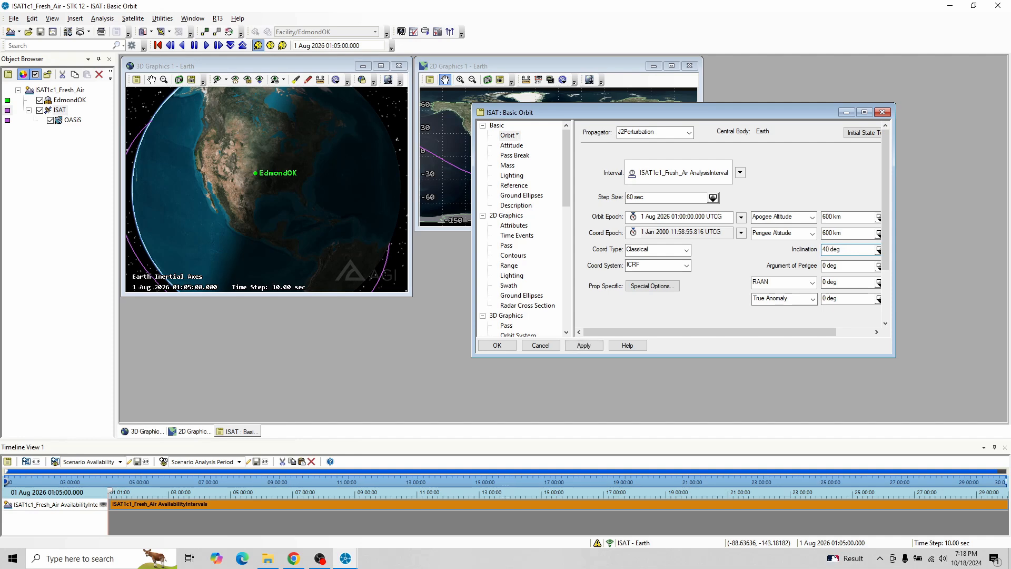
pyautogui.click(593, 348)
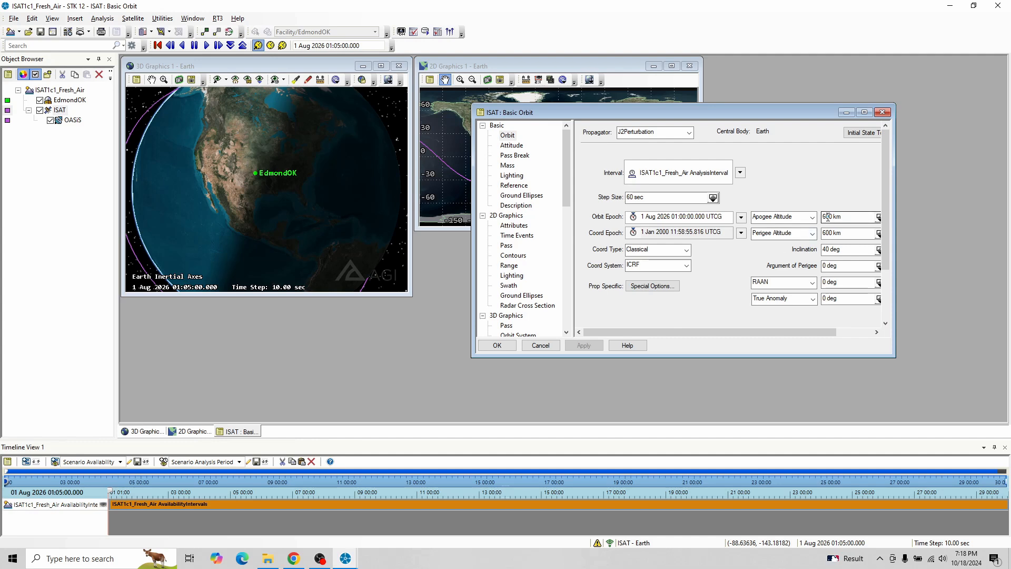
# Step: Try a RAAN of 90 deg for ISAT's orbit and apply it
pyautogui.moveTo(828, 217); pyautogui.dragTo(824, 218)
pyautogui.click(260, 214)
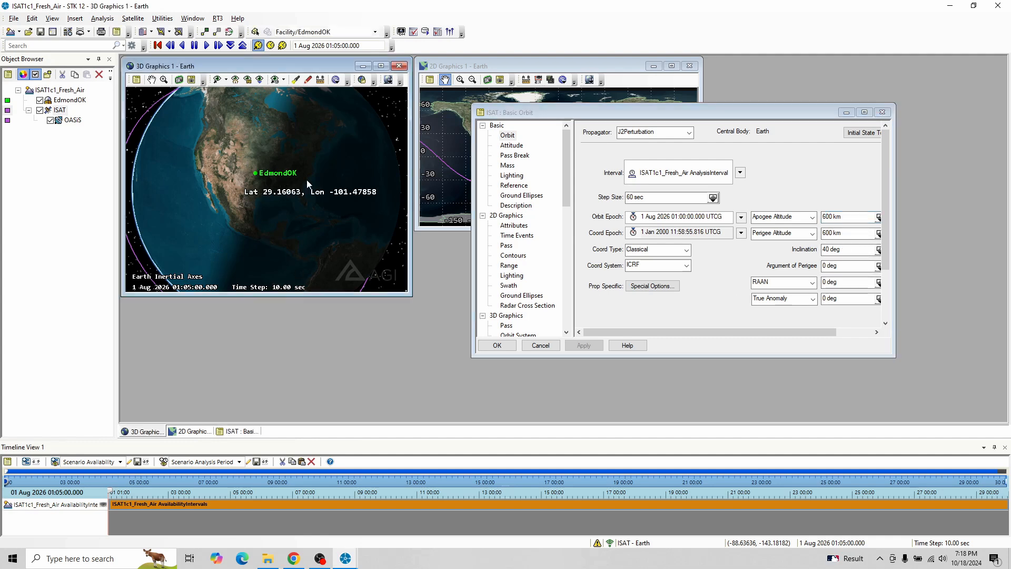
pyautogui.moveTo(310, 185); pyautogui.dragTo(329, 141)
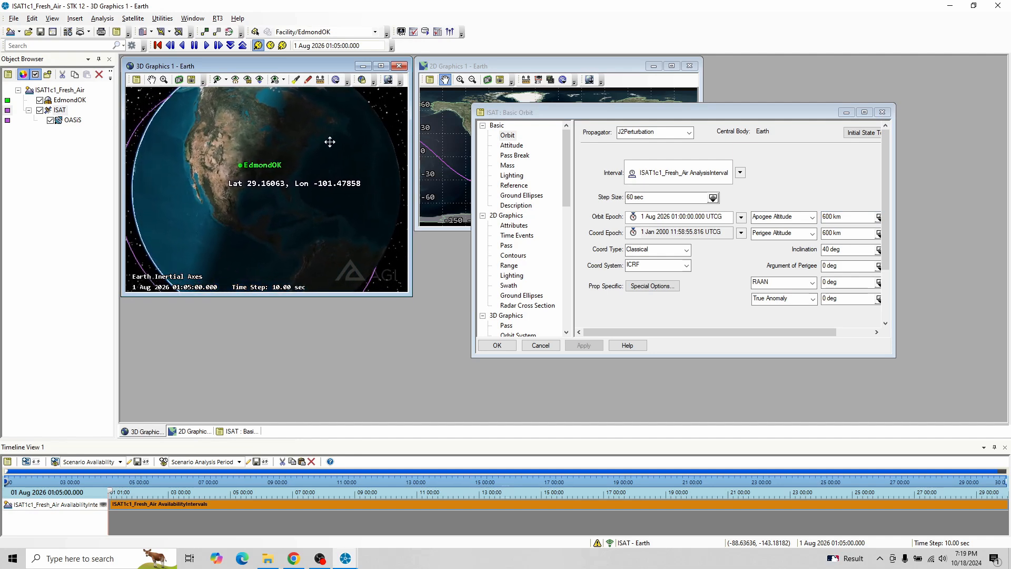
pyautogui.click(827, 282)
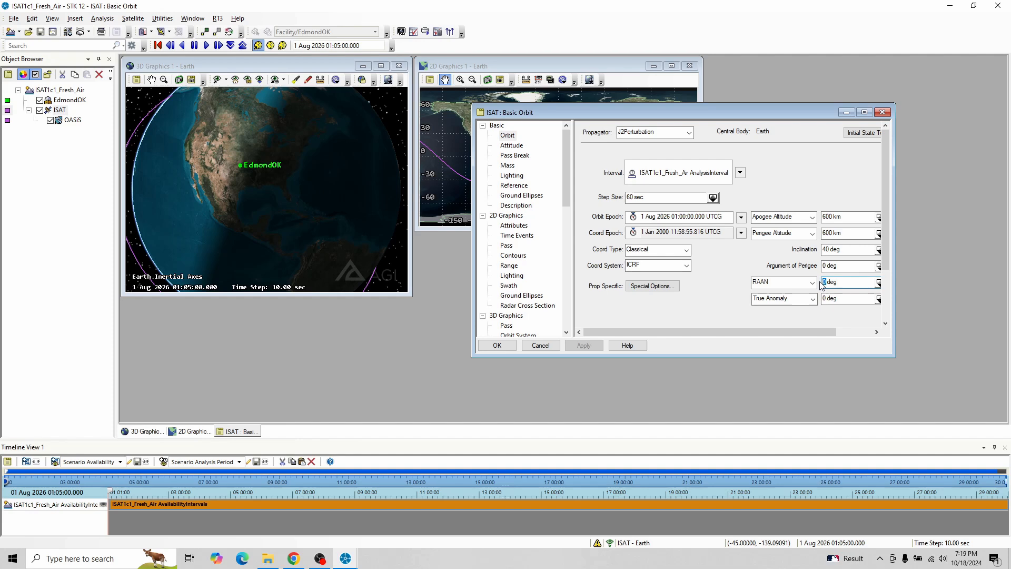
pyautogui.write('90')
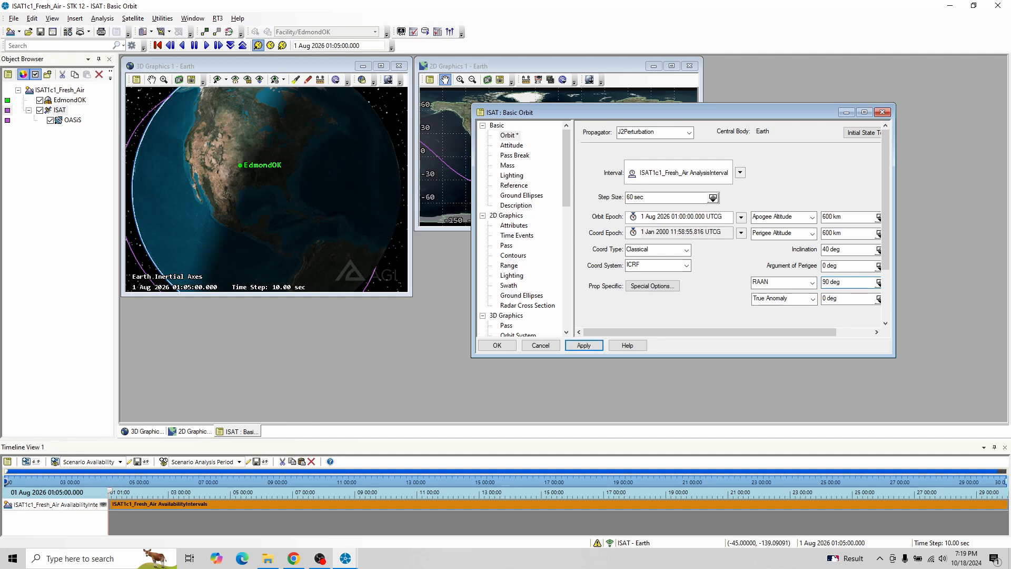
pyautogui.click(583, 345)
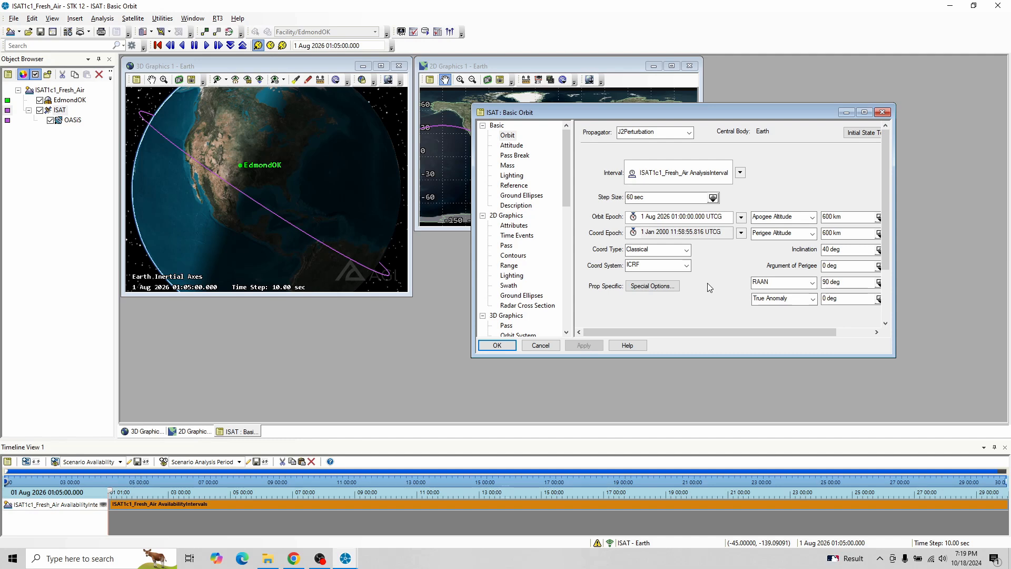
# Step: Examine on the 3D globe how ISAT's orbit track passes relative to EdmondOK
pyautogui.click(261, 219)
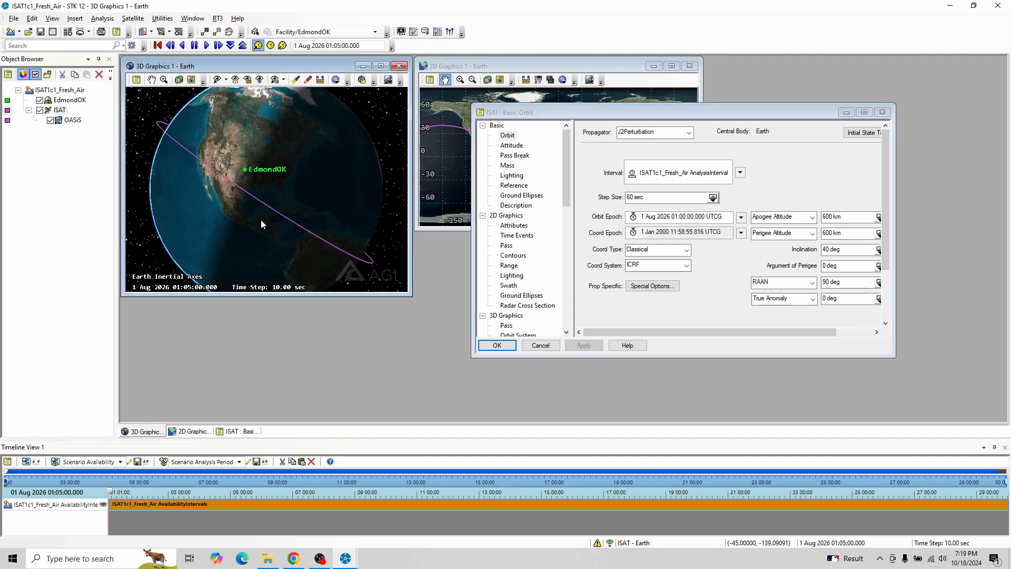
pyautogui.moveTo(261, 219); pyautogui.dragTo(289, 184)
pyautogui.scroll(3, 289, 162)
pyautogui.scroll(5, 290, 185)
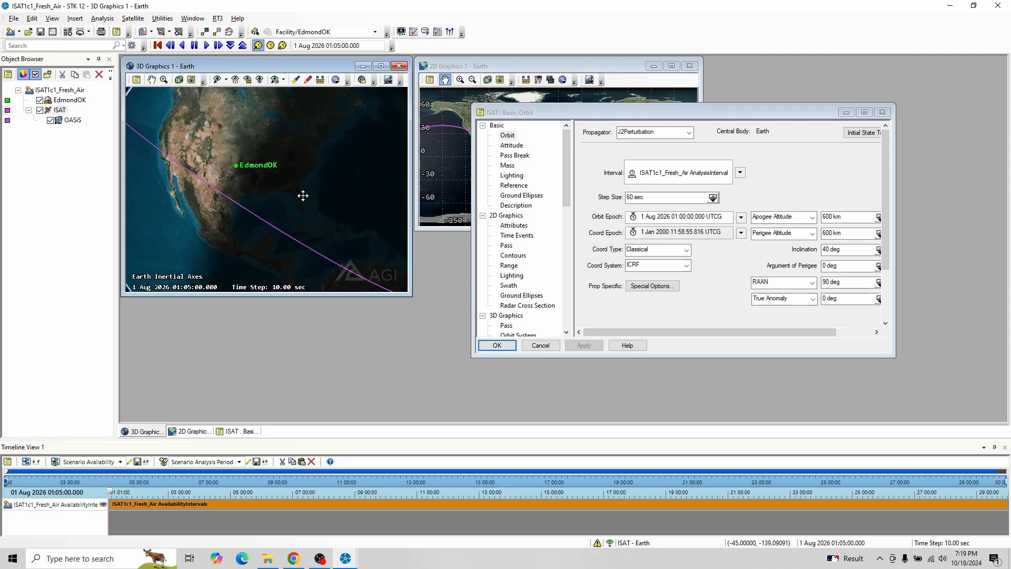
pyautogui.scroll(4, 317, 210)
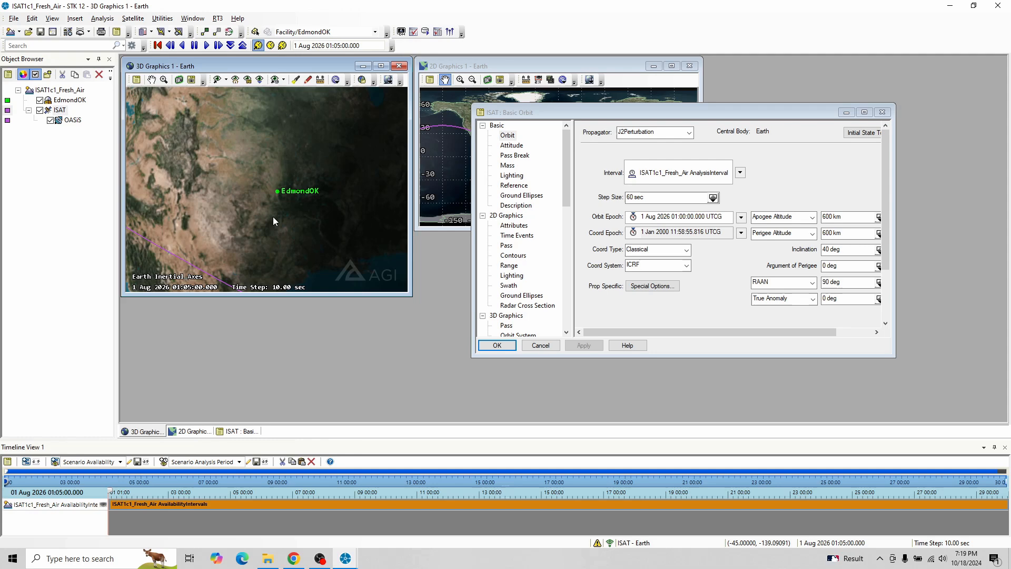
pyautogui.scroll(-3, 273, 217)
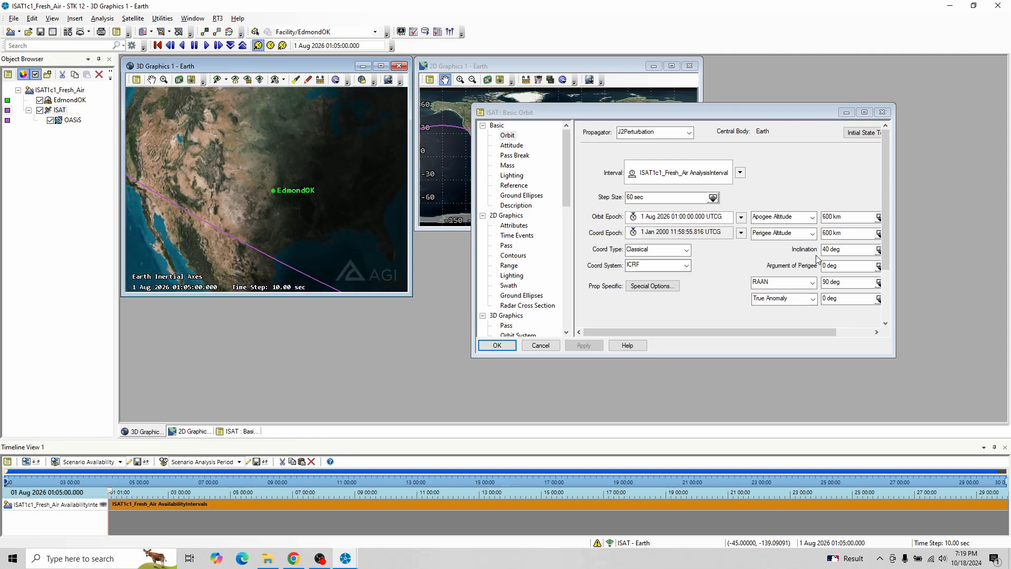
pyautogui.scroll(-5, 219, 182)
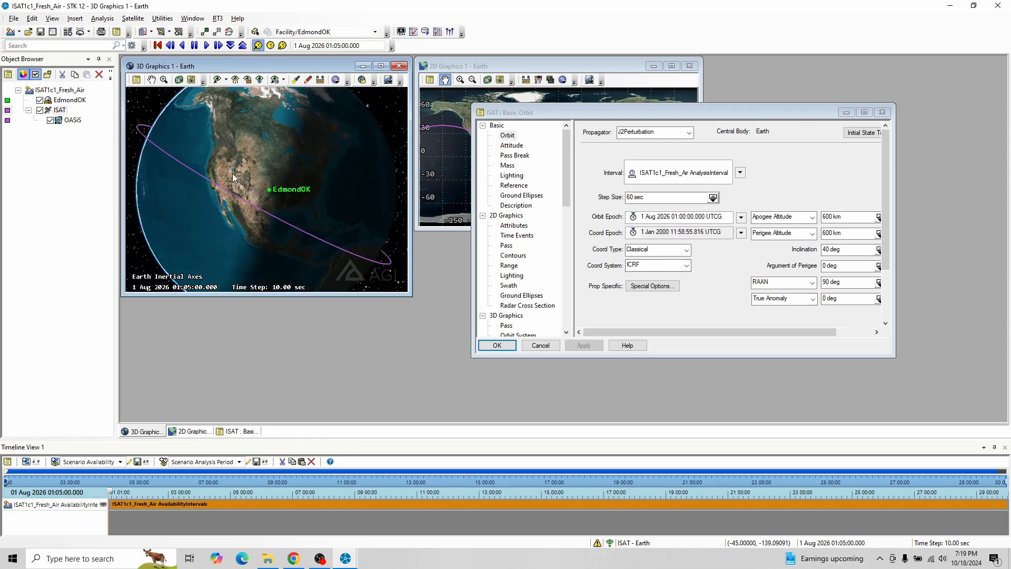
pyautogui.moveTo(283, 154); pyautogui.dragTo(206, 153)
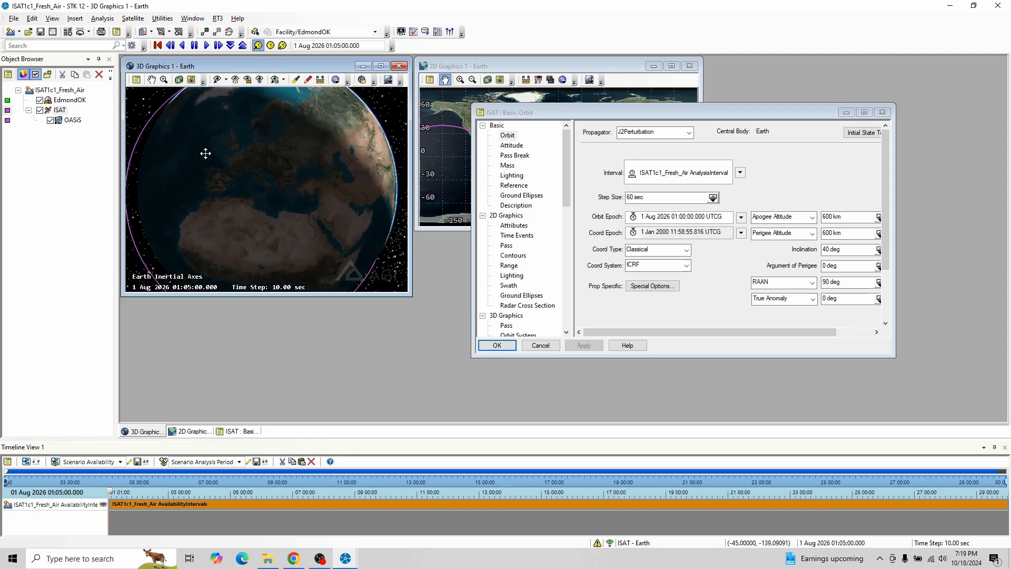
pyautogui.moveTo(364, 154); pyautogui.dragTo(313, 178)
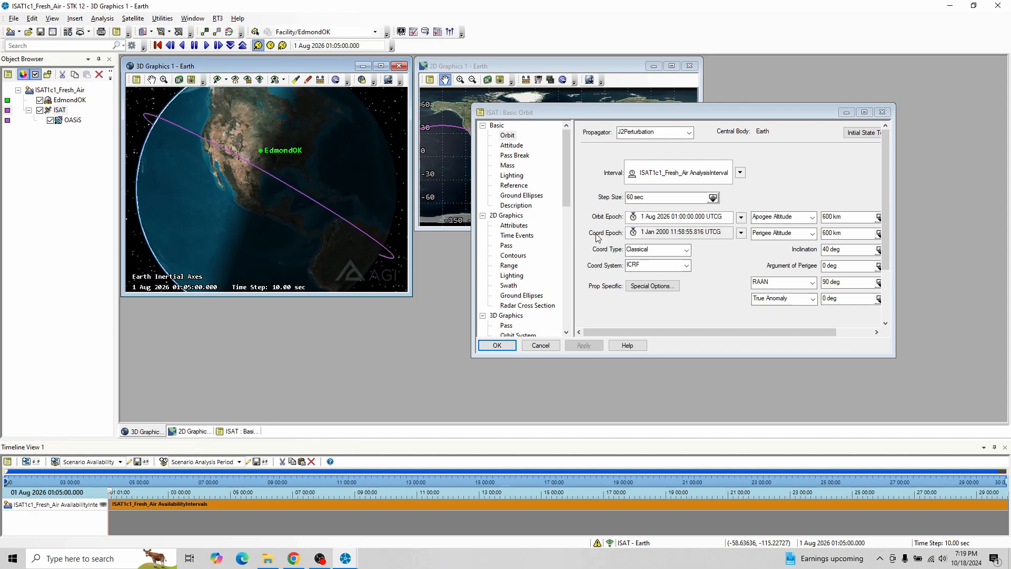
# Step: Try ISAT true anomalies of 180 deg and 120 deg, applying each to compare the satellite's position on the globe
pyautogui.click(825, 298)
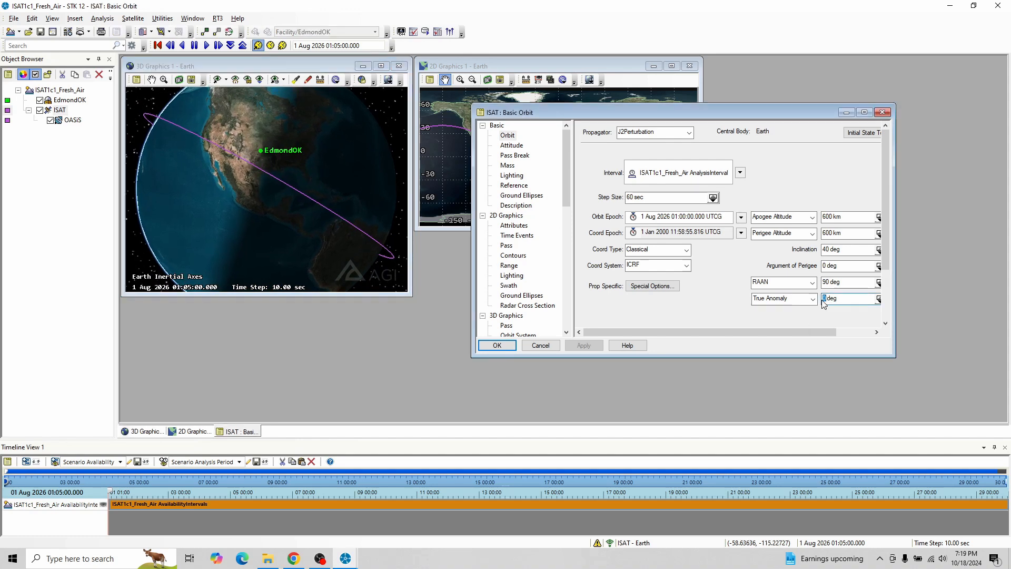
pyautogui.write('180')
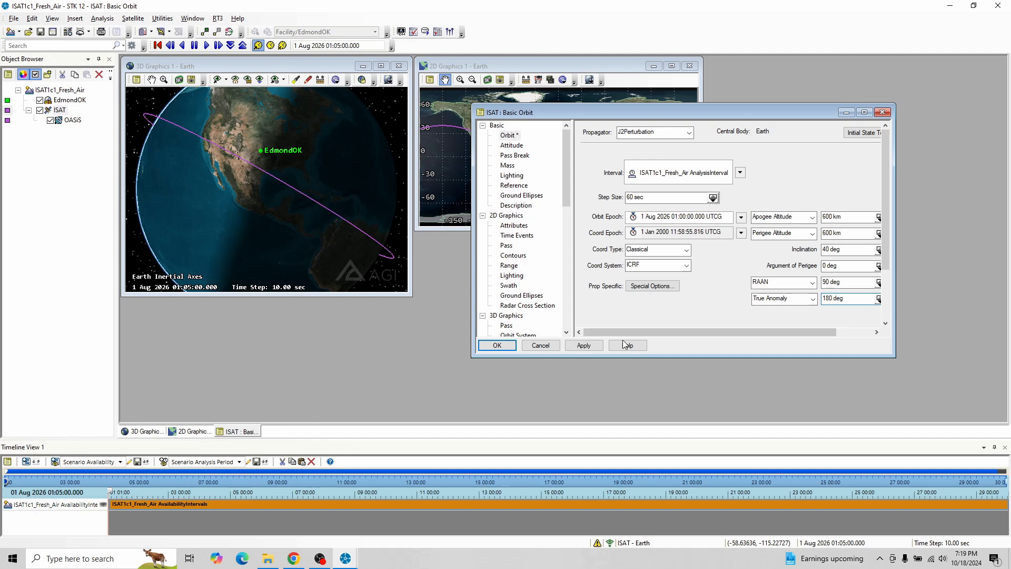
pyautogui.click(589, 345)
pyautogui.moveTo(294, 238); pyautogui.dragTo(310, 226)
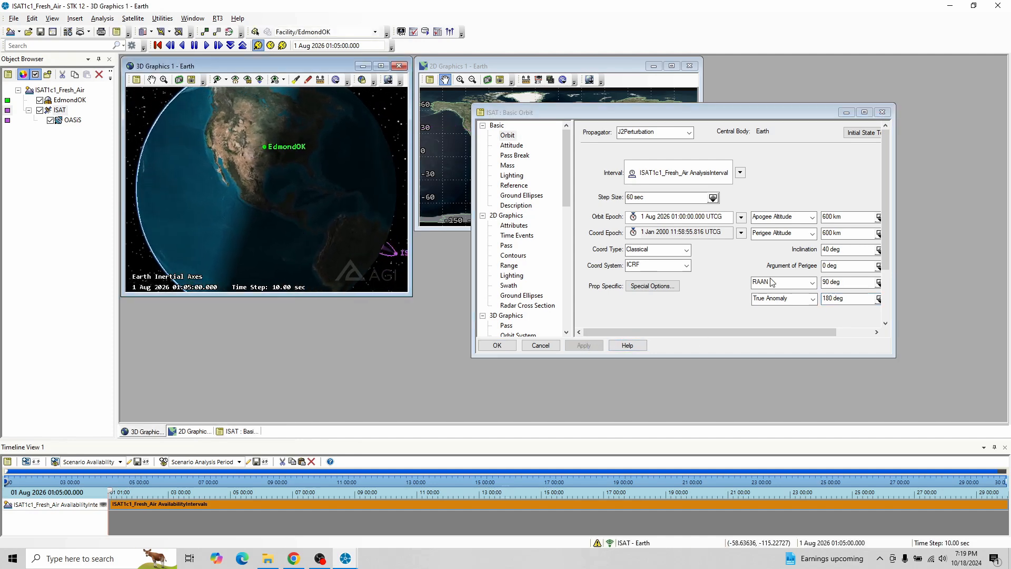
pyautogui.click(825, 299)
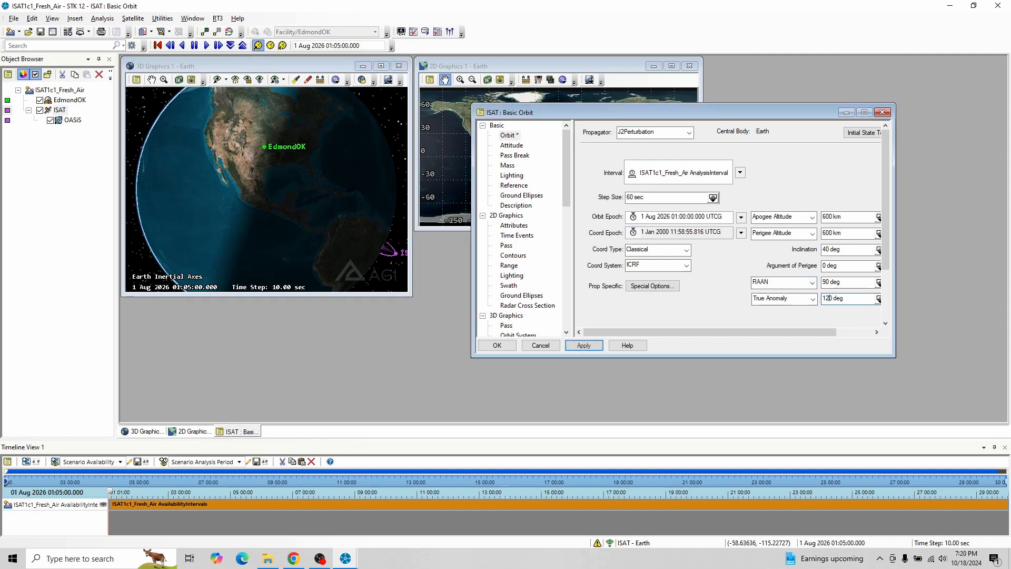
pyautogui.click(584, 346)
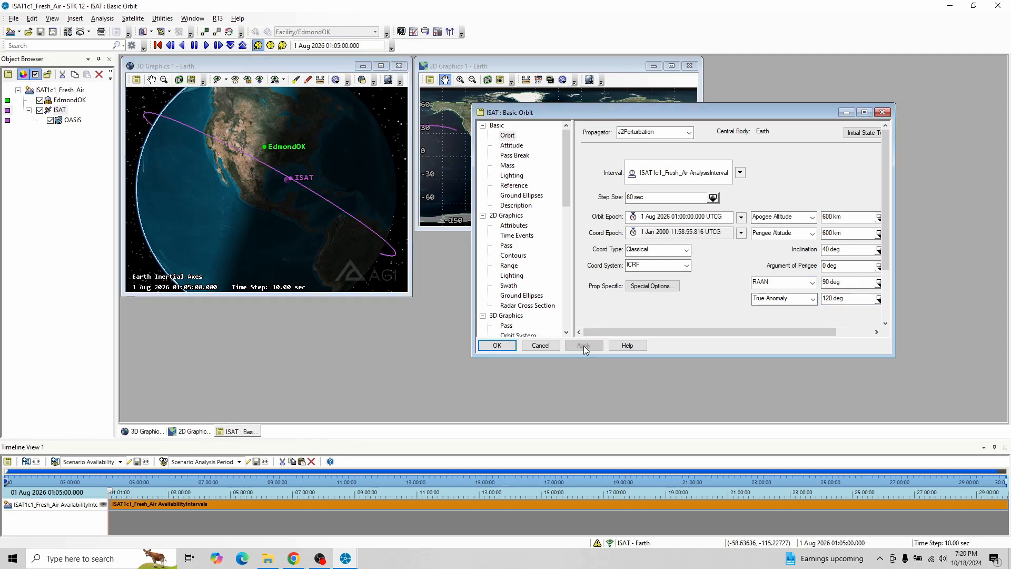
# Step: Try ISAT true anomalies of 90 deg and 100 deg, applying each one
pyautogui.moveTo(833, 298); pyautogui.dragTo(815, 299)
pyautogui.write('90')
pyautogui.click(582, 345)
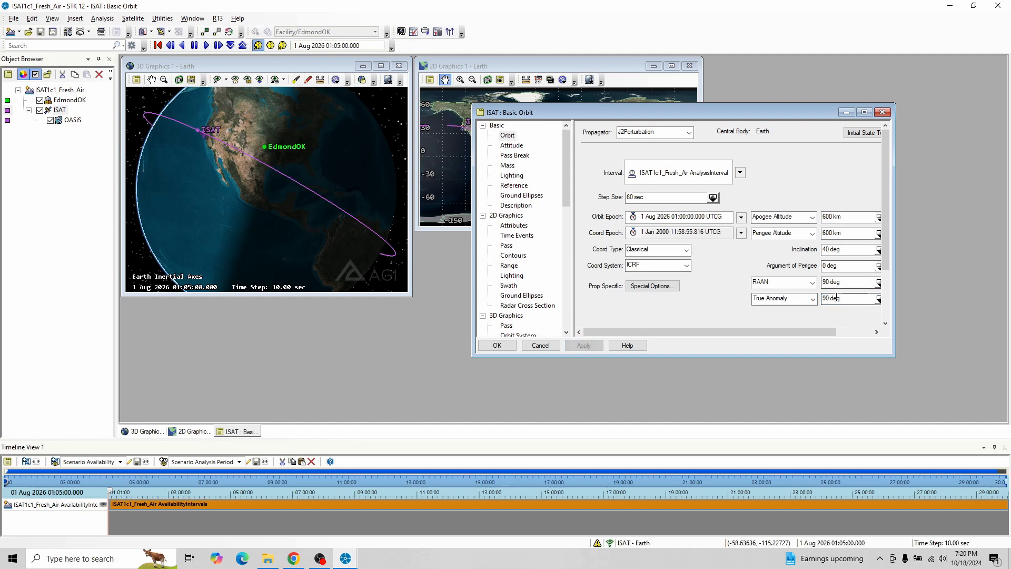
pyautogui.moveTo(833, 298); pyautogui.dragTo(825, 299)
pyautogui.write('100')
pyautogui.click(594, 346)
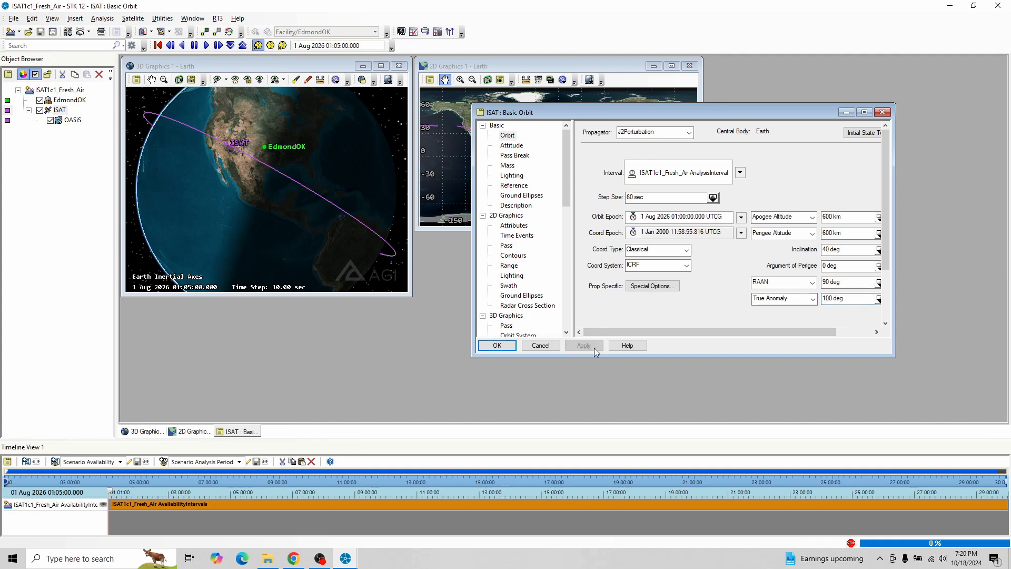
# Step: Shift ISAT's orbit track toward EdmondOK by applying a RAAN of 95 deg, then 105 deg
pyautogui.click(280, 192)
pyautogui.scroll(5, 280, 193)
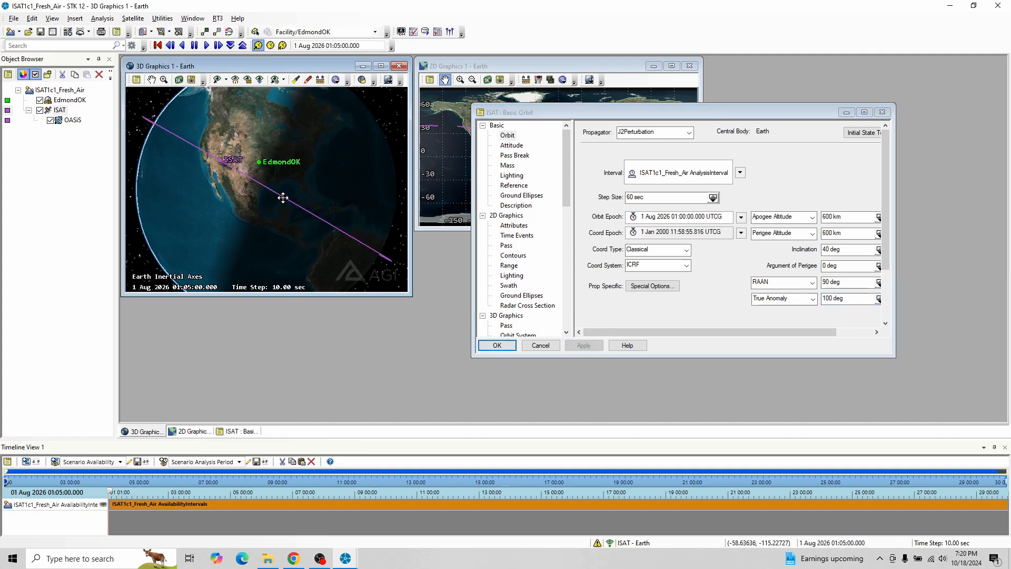
pyautogui.scroll(2, 256, 188)
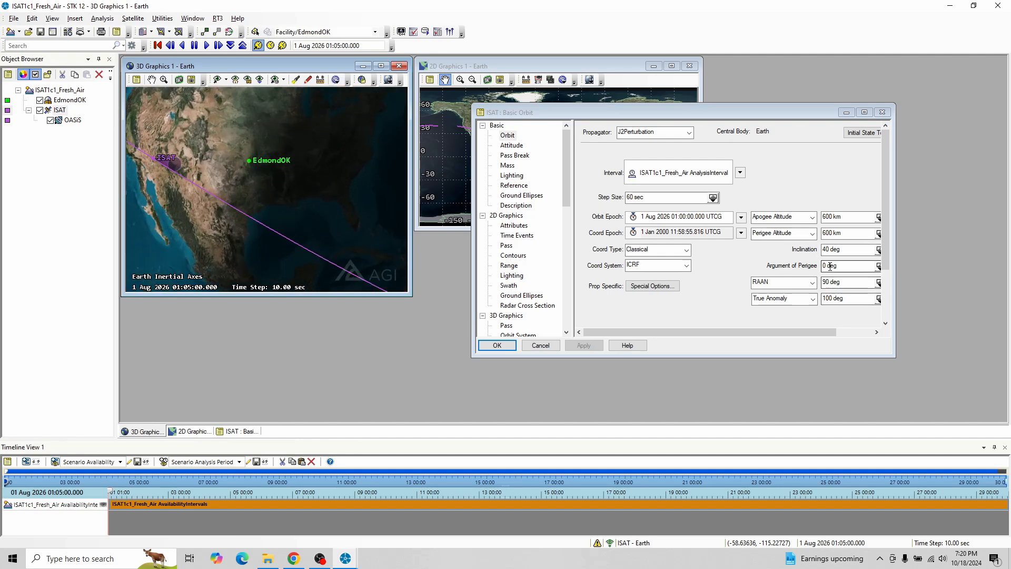
pyautogui.doubleClick(825, 283)
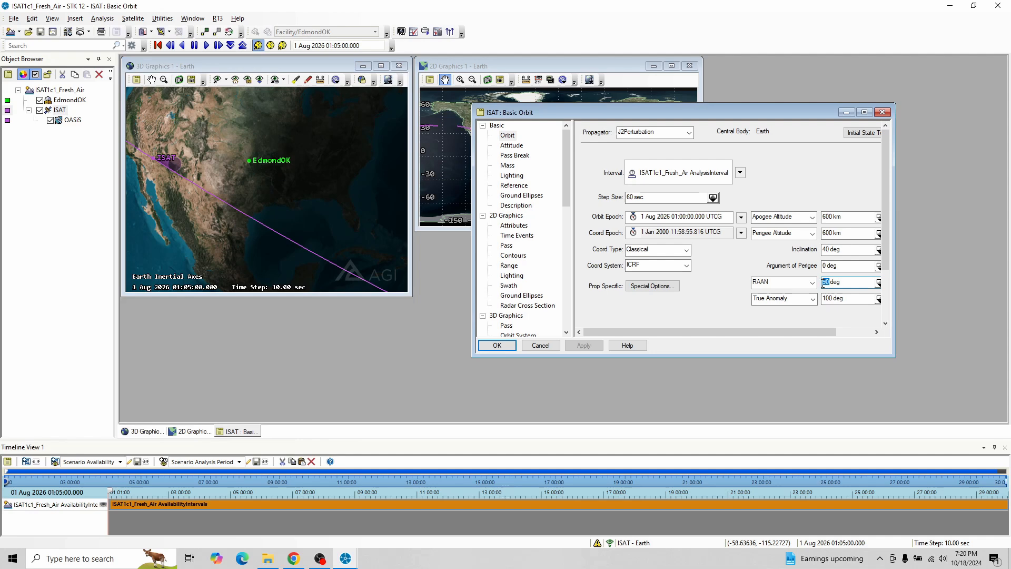
pyautogui.write('95')
pyautogui.click(585, 348)
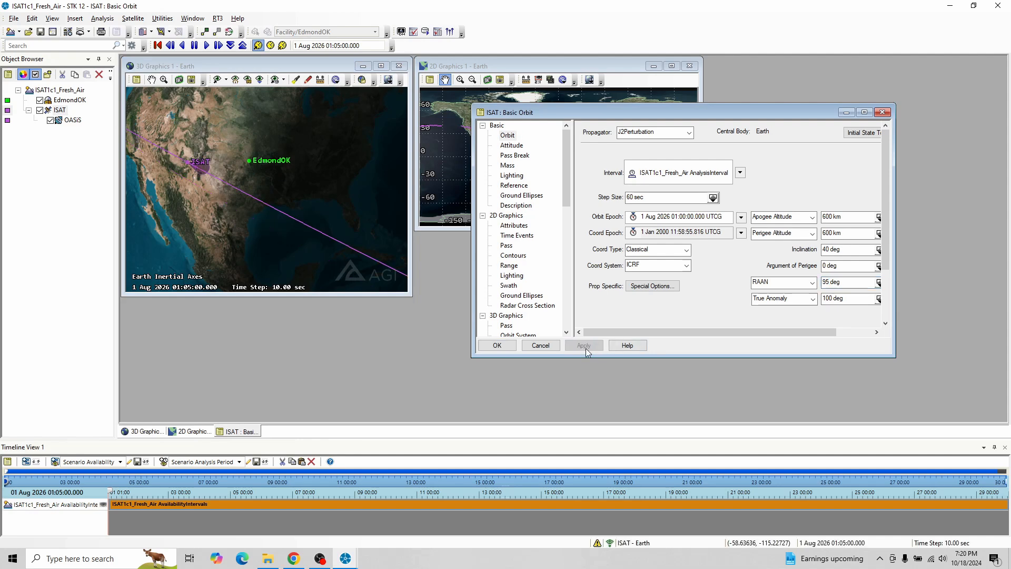
pyautogui.doubleClick(826, 282)
pyautogui.write('105')
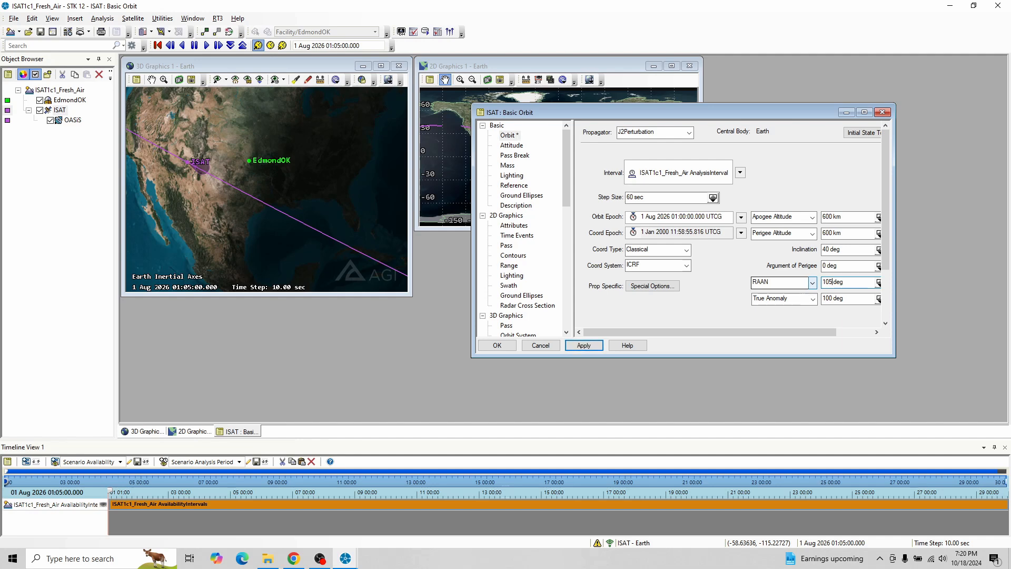
pyautogui.click(584, 346)
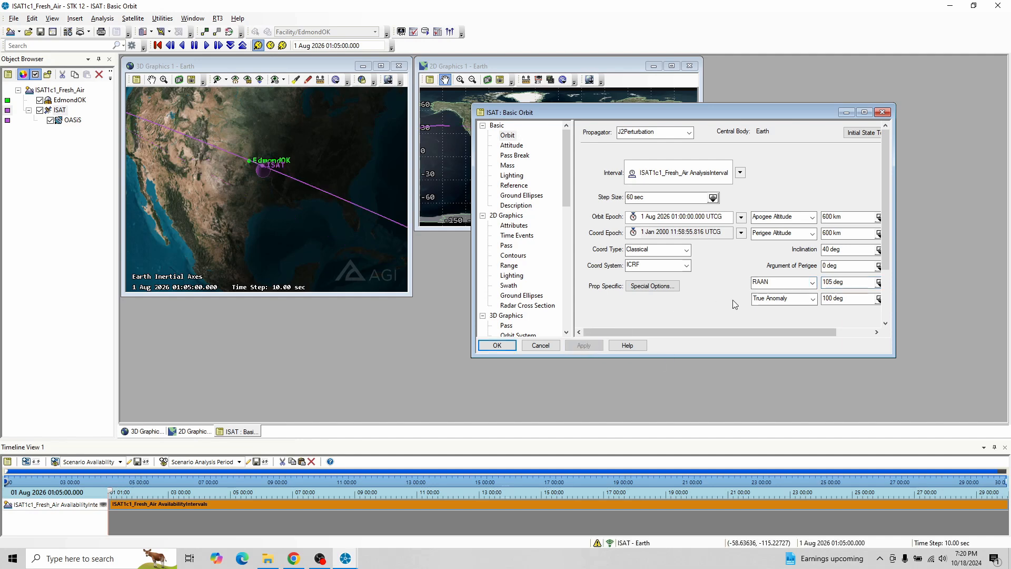
# Step: Set ISAT's true anomaly to 98 deg, apply it, and inspect the sensor footprint against EdmondOK on the globe
pyautogui.click(832, 298)
pyautogui.moveTo(831, 298); pyautogui.dragTo(823, 298)
pyautogui.moveTo(283, 209); pyautogui.dragTo(311, 226)
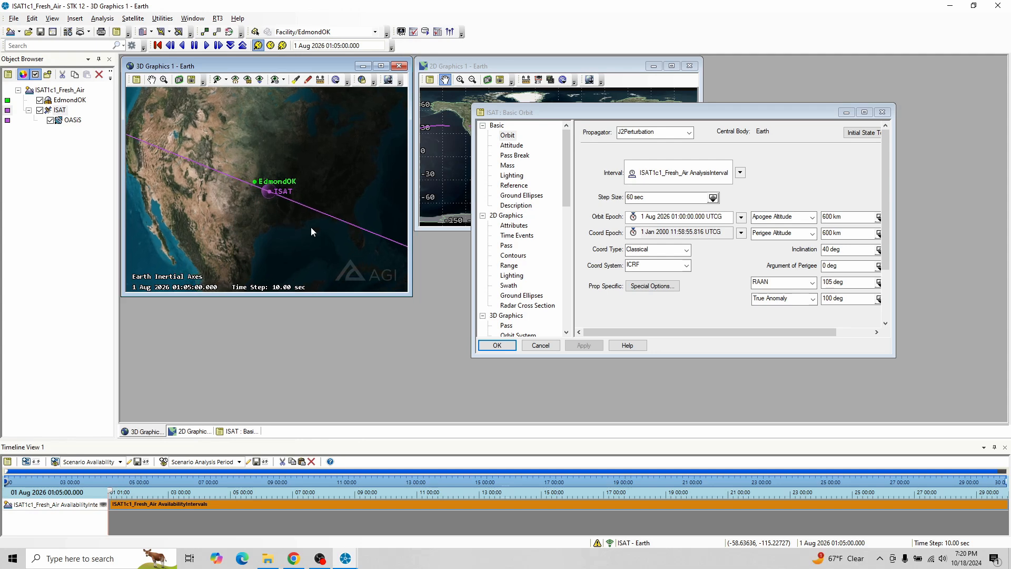
pyautogui.moveTo(837, 298); pyautogui.dragTo(822, 299)
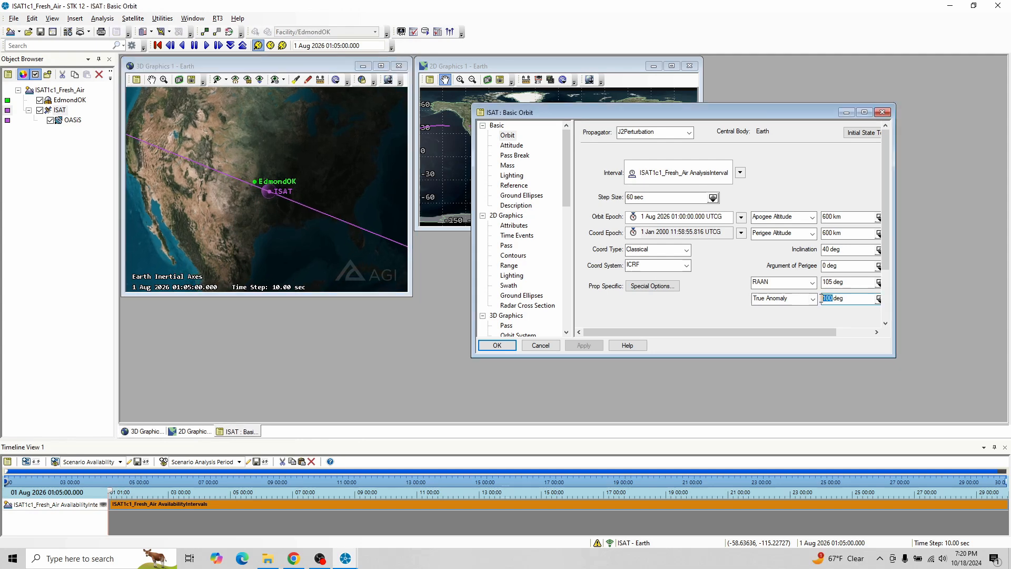
pyautogui.write('98')
pyautogui.click(583, 345)
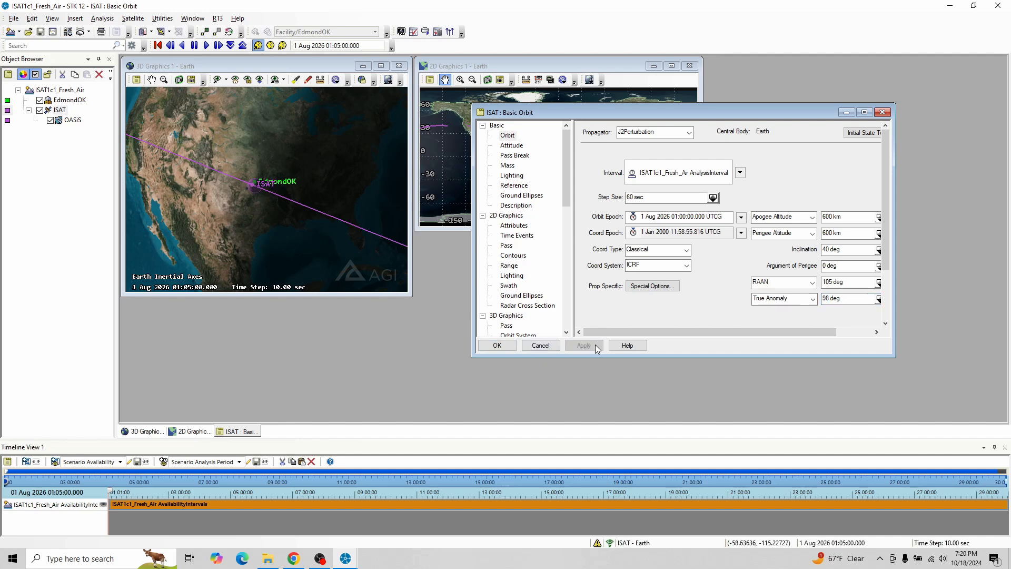
pyautogui.moveTo(244, 192); pyautogui.dragTo(273, 181)
pyautogui.scroll(5, 283, 209)
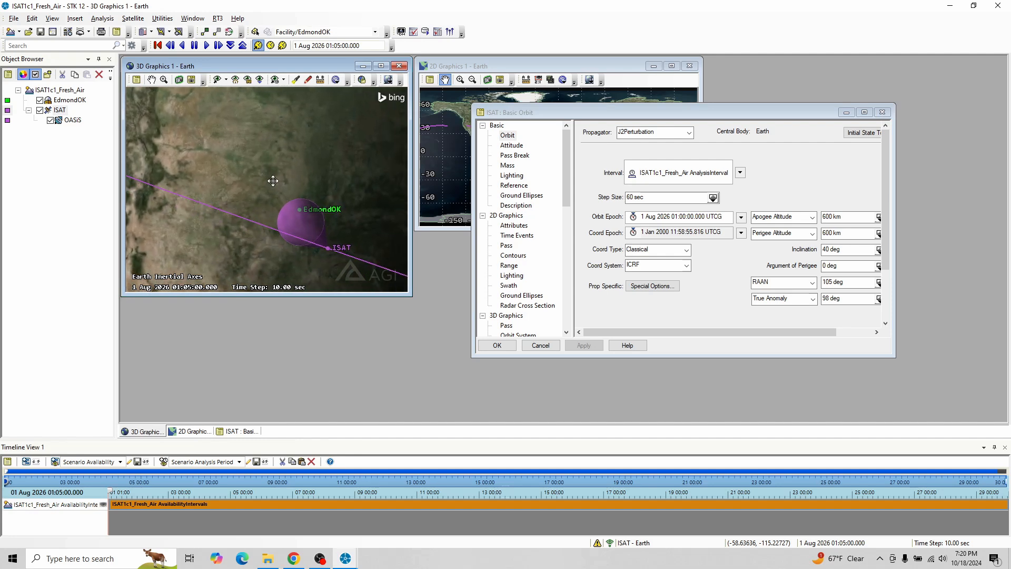
# Step: Reset the animation to the scenario start time and check ISAT's position relative to EdmondOK on the globe
pyautogui.click(158, 45)
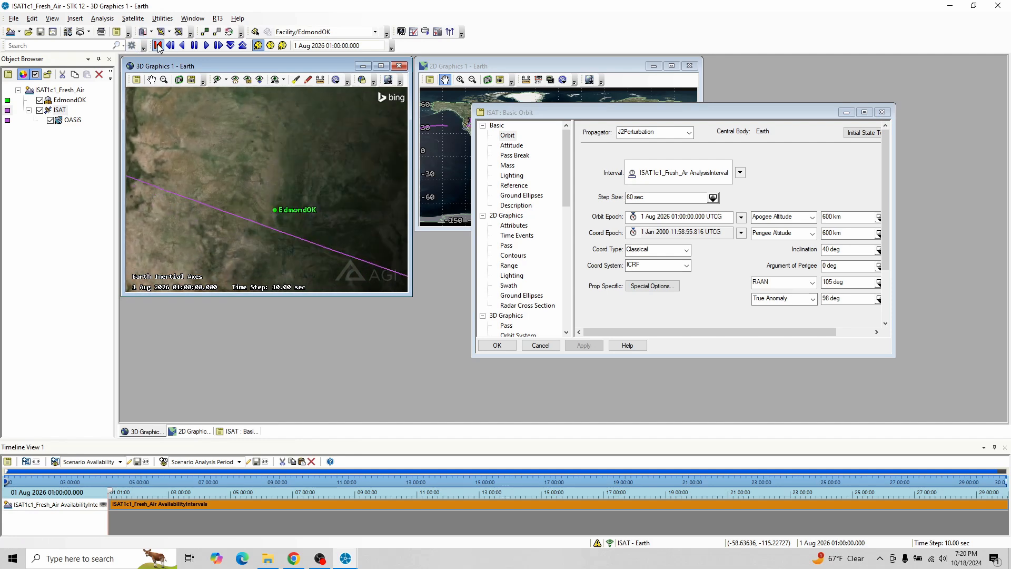
pyautogui.scroll(-8, 285, 213)
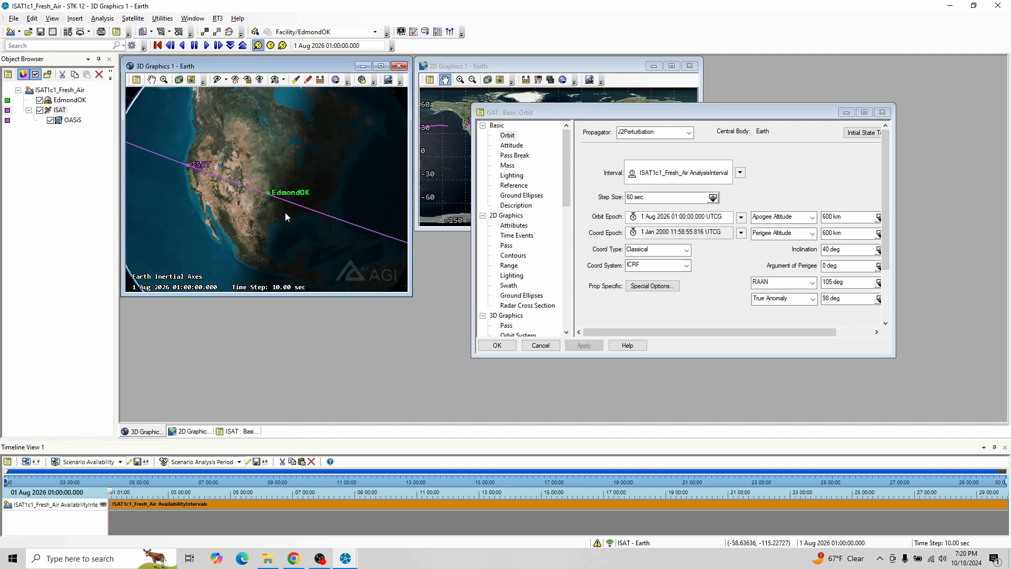
pyautogui.scroll(5, 285, 213)
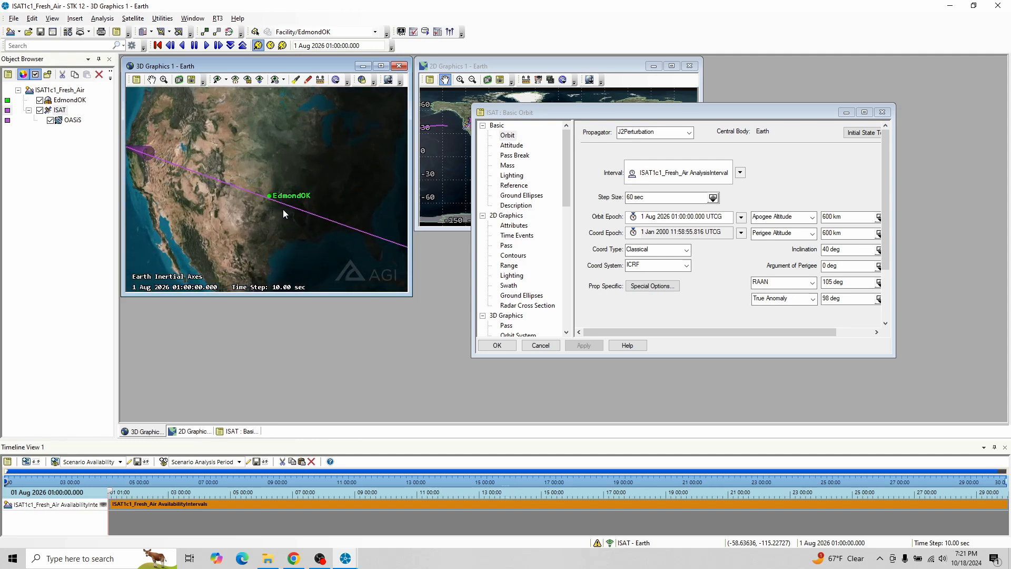
# Step: Try ISAT true anomalies of 130 deg and 110 deg, applying each to compare positions against EdmondOK
pyautogui.doubleClick(824, 298)
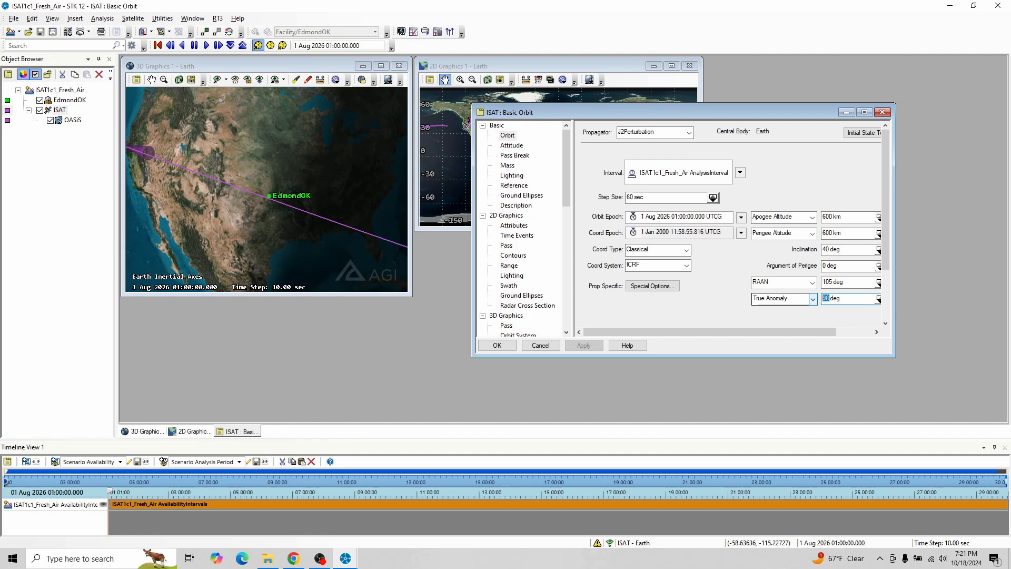
pyautogui.write('130')
pyautogui.click(581, 346)
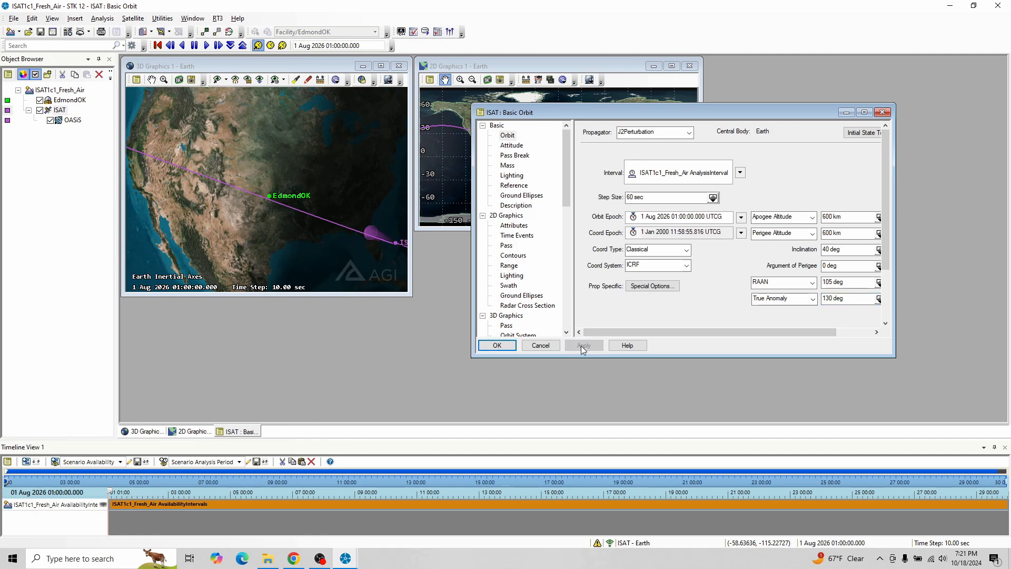
pyautogui.doubleClick(826, 298)
pyautogui.write('110')
pyautogui.click(584, 346)
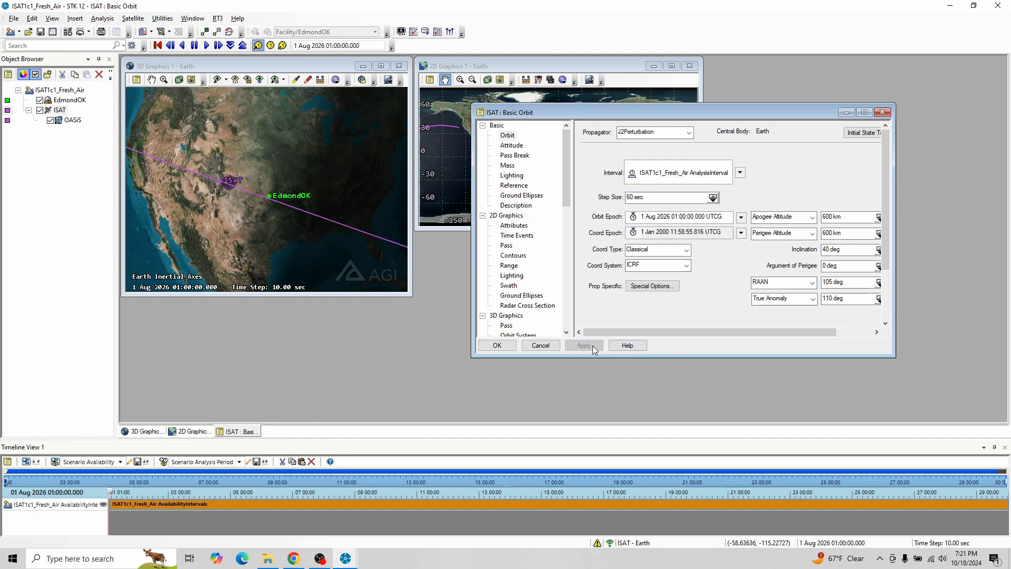
# Step: Set ISAT's true anomaly to 115 deg, apply it, and inspect the OASiS footprint around EdmondOK up close
pyautogui.doubleClick(827, 298)
pyautogui.write('115')
pyautogui.click(581, 347)
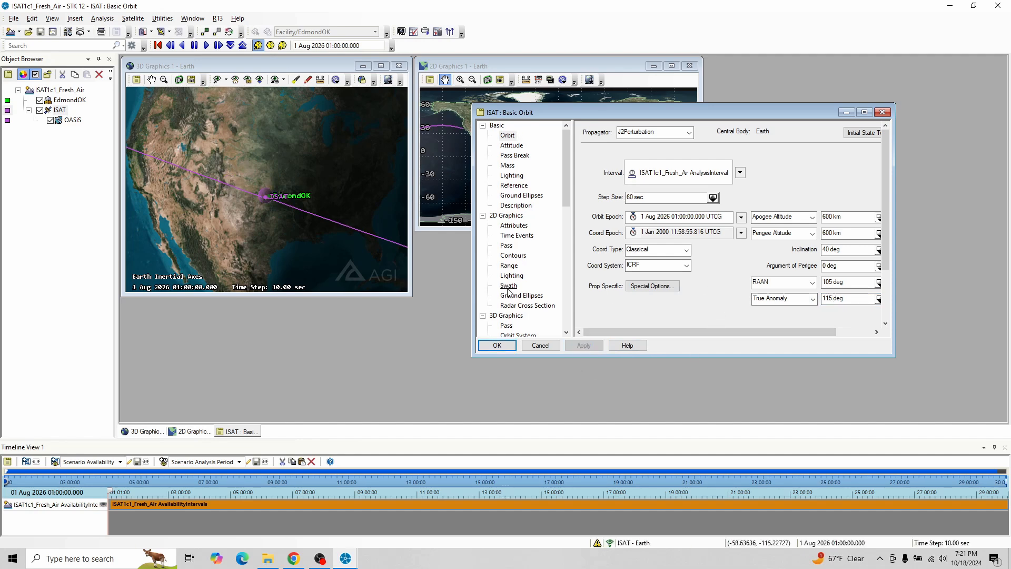
pyautogui.click(267, 208)
pyautogui.scroll(5, 271, 231)
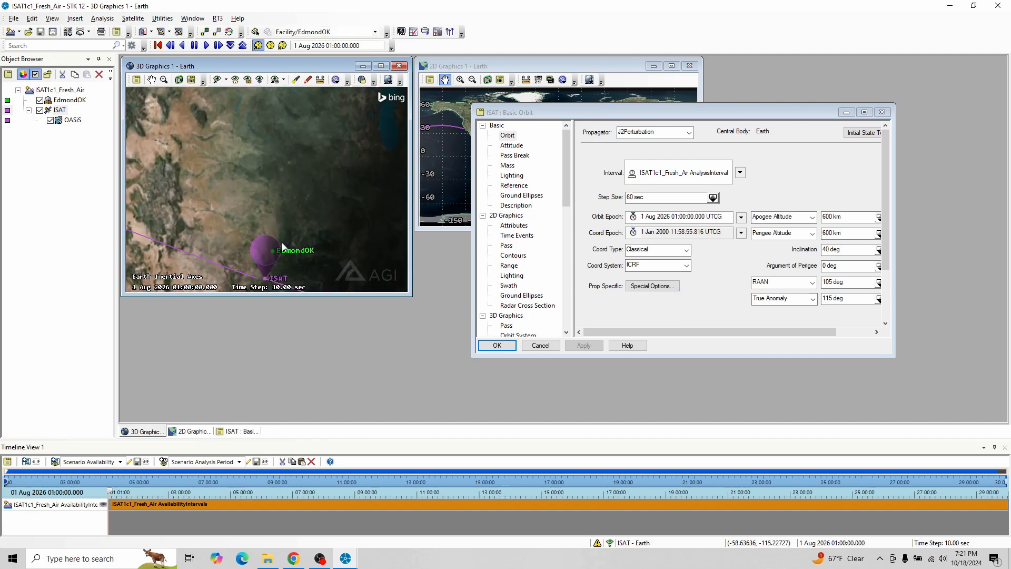
pyautogui.moveTo(283, 247); pyautogui.dragTo(288, 190)
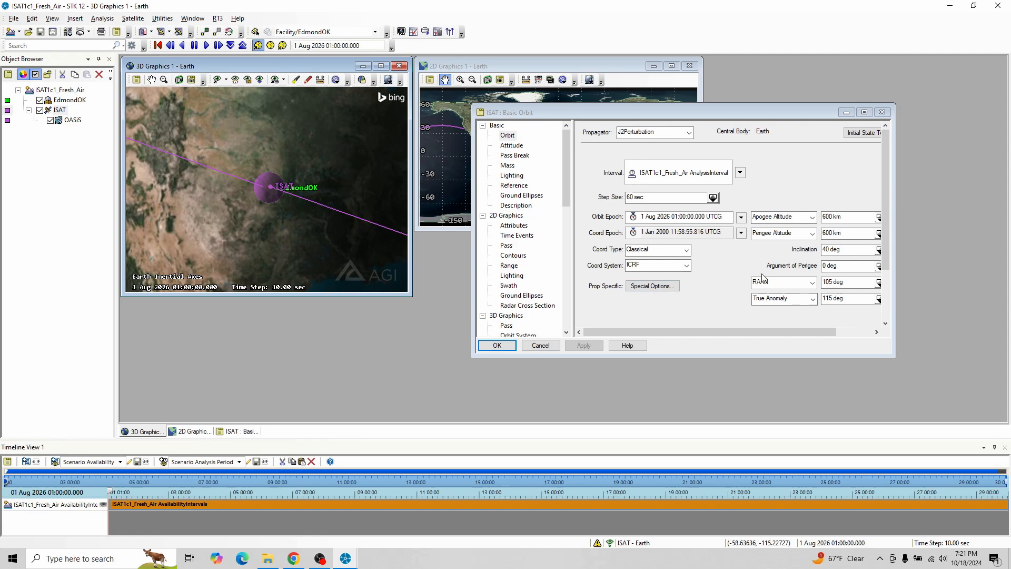
# Step: Try ISAT RAAN values of 104 deg and 103 deg, applying each one
pyautogui.click(832, 282)
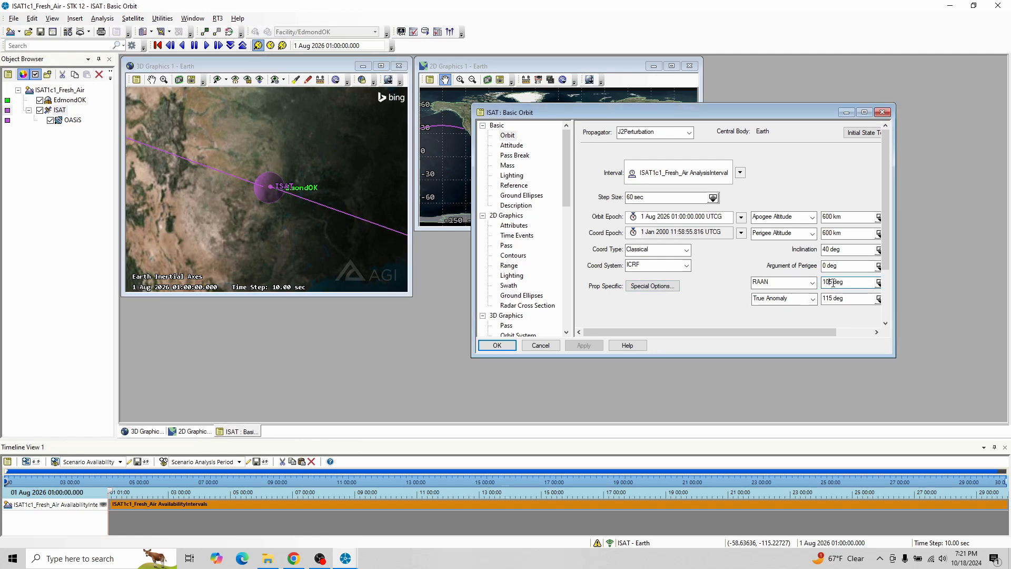
pyautogui.press('BackSpace')
pyautogui.write('4')
pyautogui.click(583, 345)
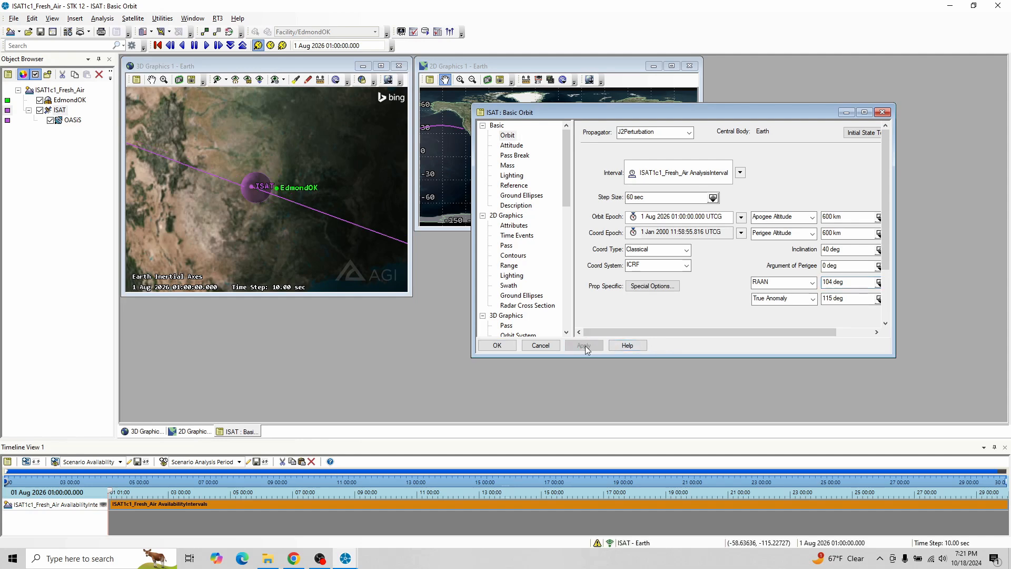
pyautogui.click(833, 281)
pyautogui.press('BackSpace')
pyautogui.write('3')
pyautogui.click(577, 345)
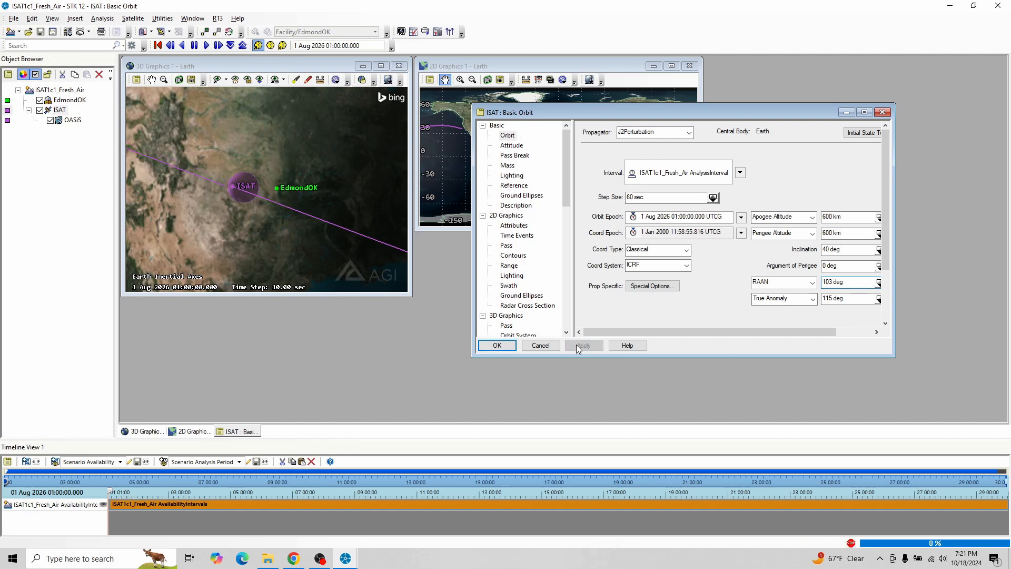
# Step: Try an ISAT true anomaly of 117 deg and apply it
pyautogui.click(831, 299)
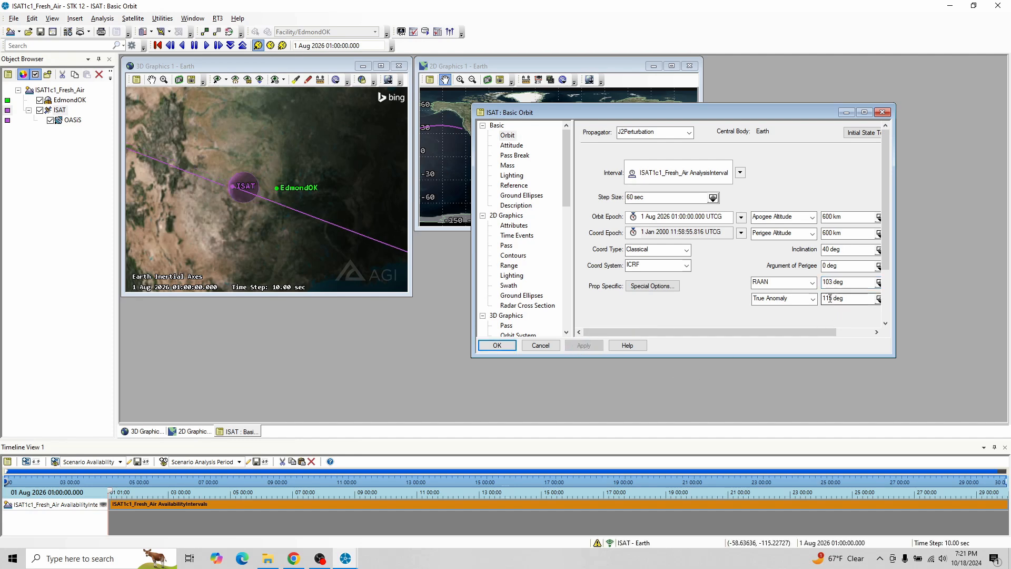
pyautogui.press('BackSpace')
pyautogui.write('7')
pyautogui.click(583, 345)
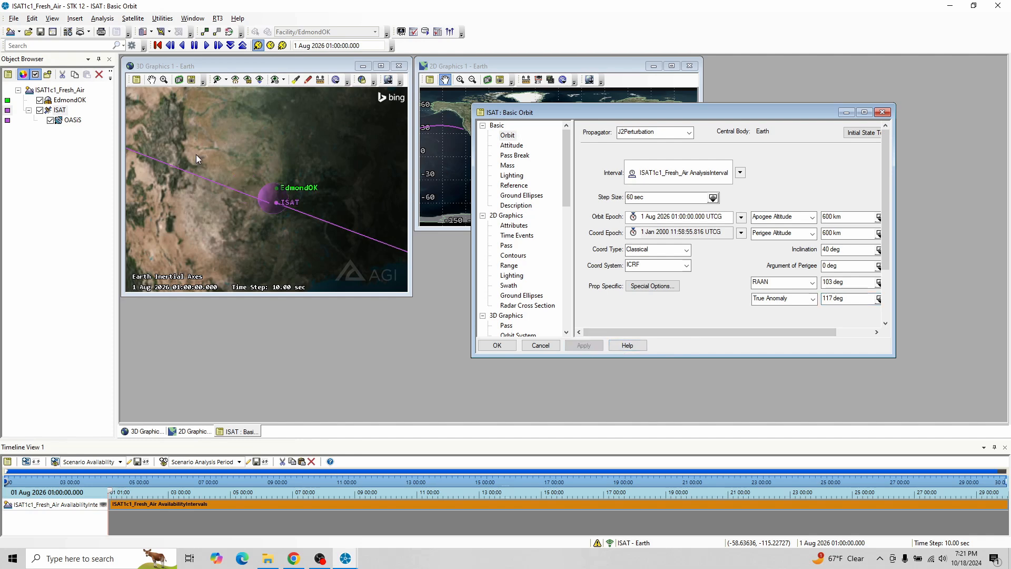
# Step: Reduce the animation time step to 3 sec and play the scenario forward to watch ISAT's pass near EdmondOK
pyautogui.moveTo(280, 202); pyautogui.dragTo(307, 204)
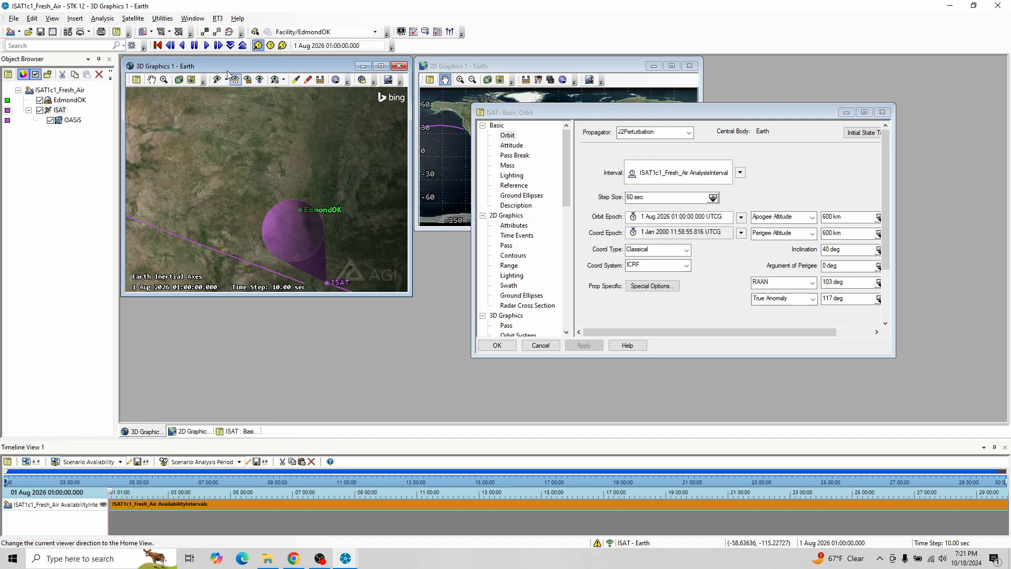
pyautogui.click(232, 46)
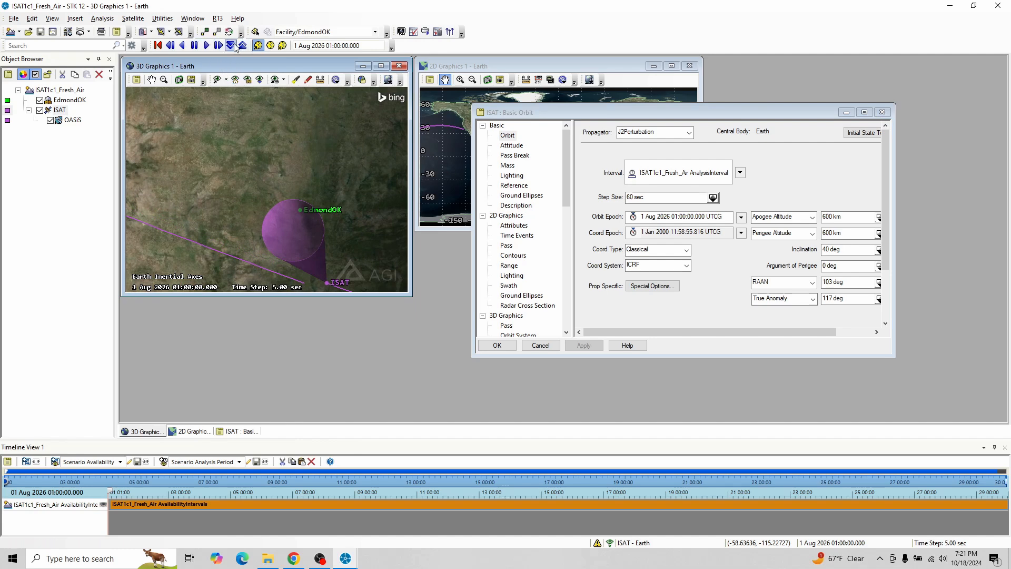
pyautogui.click(206, 46)
# Step: Set ISAT's RAAN to 105 deg and its true anomaly to 115 deg, applying each change
pyautogui.click(833, 283)
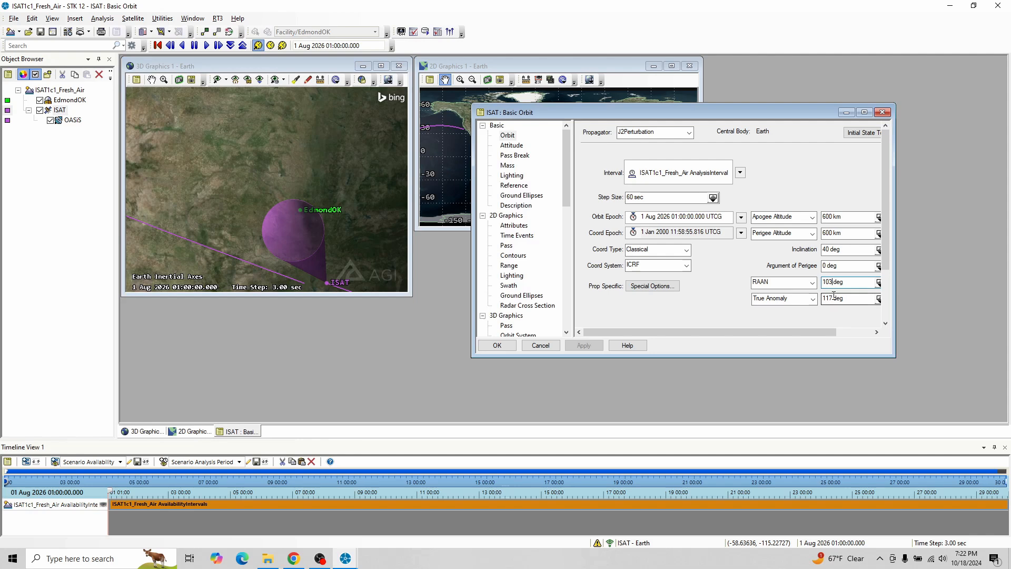
pyautogui.press('BackSpace')
pyautogui.write('5')
pyautogui.click(589, 345)
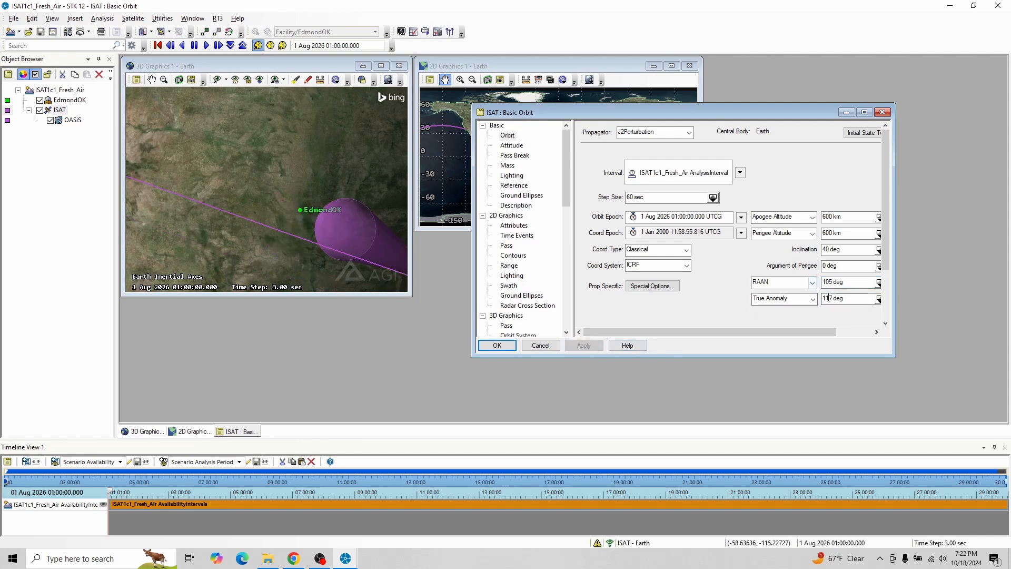
pyautogui.write('5')
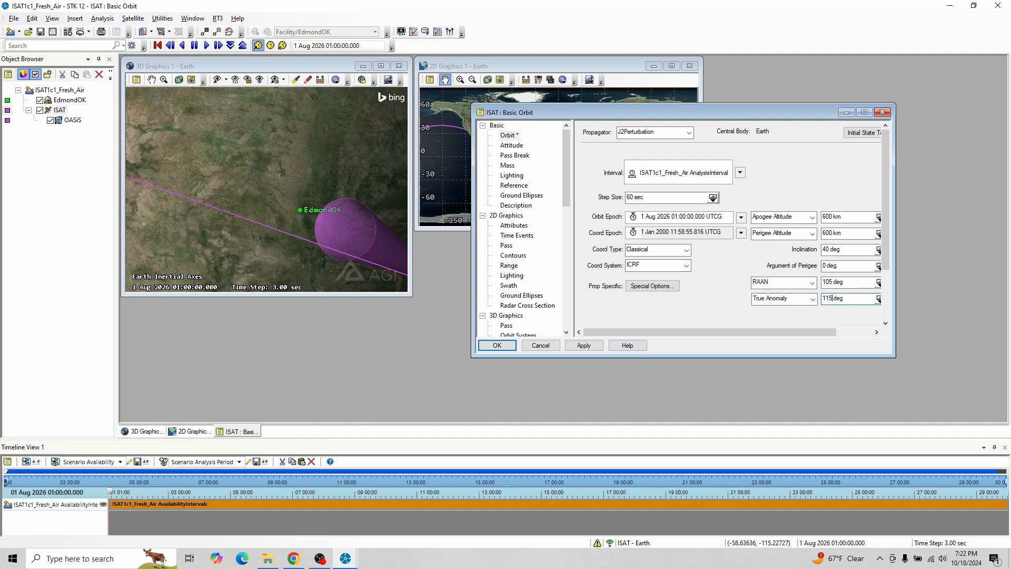
pyautogui.click(586, 346)
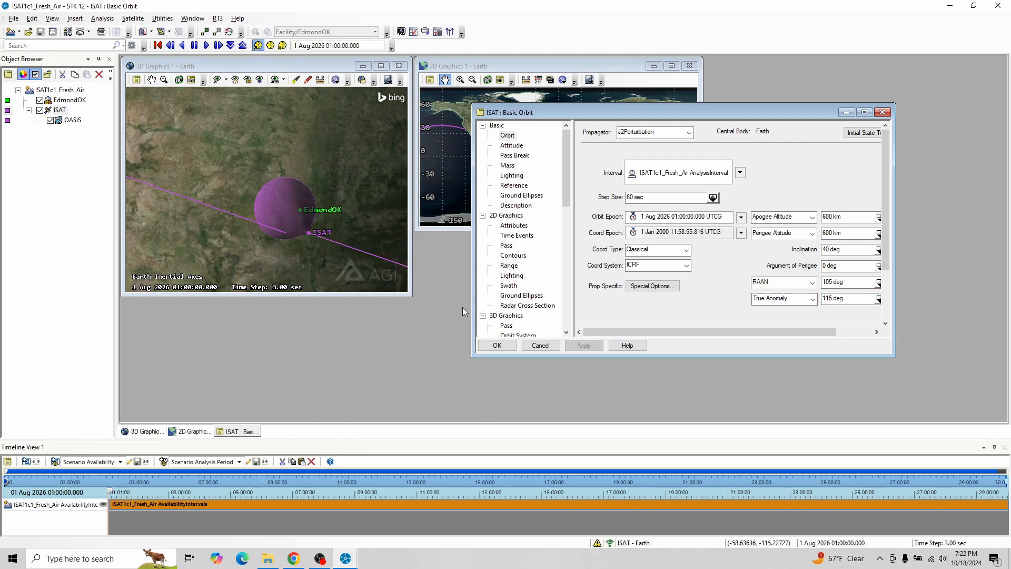
# Step: Play the scenario briefly, reset it to the start, and examine how the OASiS footprint covers EdmondOK from several angles
pyautogui.moveTo(292, 207)
pyautogui.mouseDown()
pyautogui.moveTo(323, 214)
pyautogui.moveTo(278, 207)
pyautogui.moveTo(295, 214)
pyautogui.mouseUp()
pyautogui.click(206, 45)
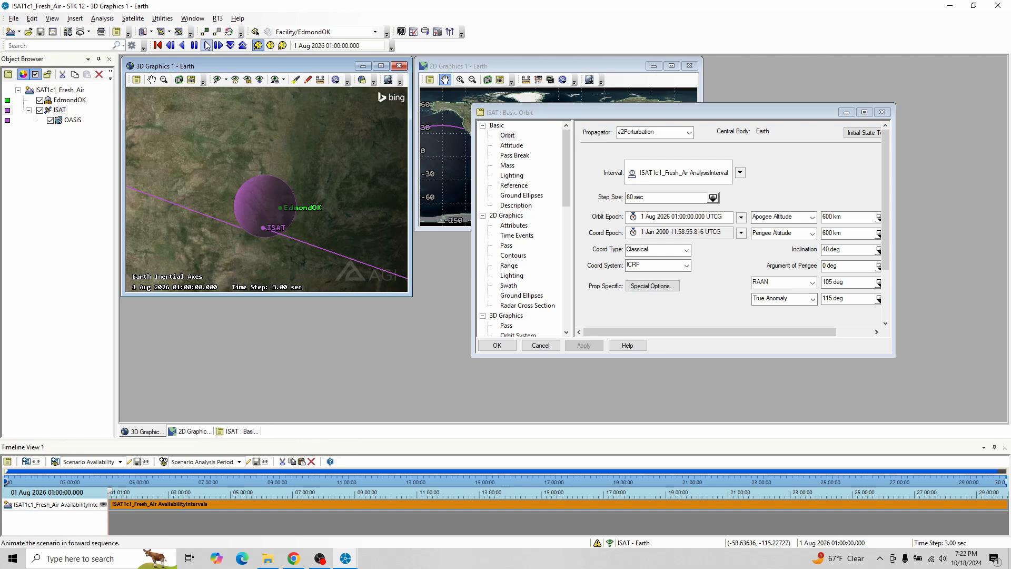
pyautogui.click(195, 46)
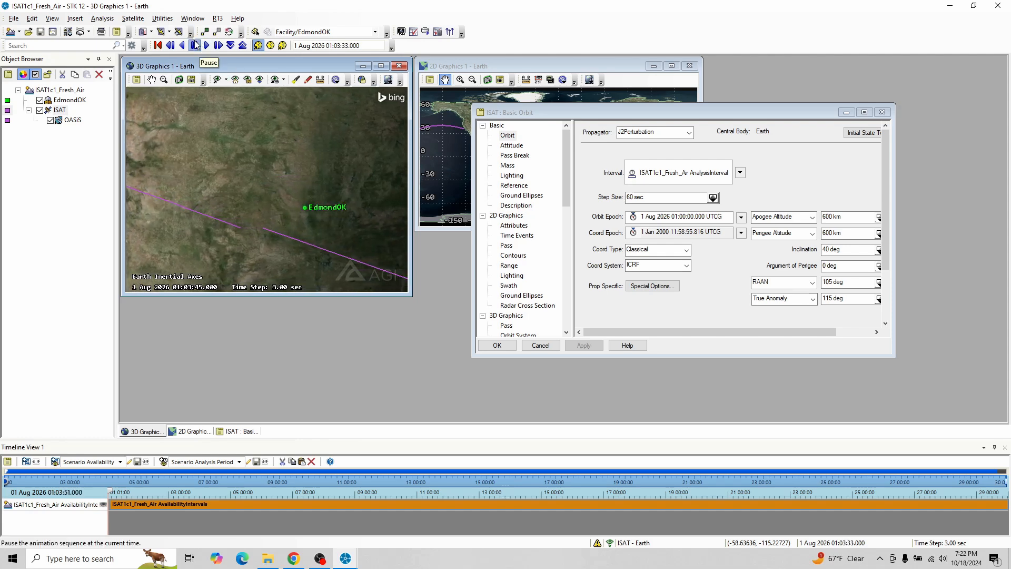
pyautogui.click(158, 45)
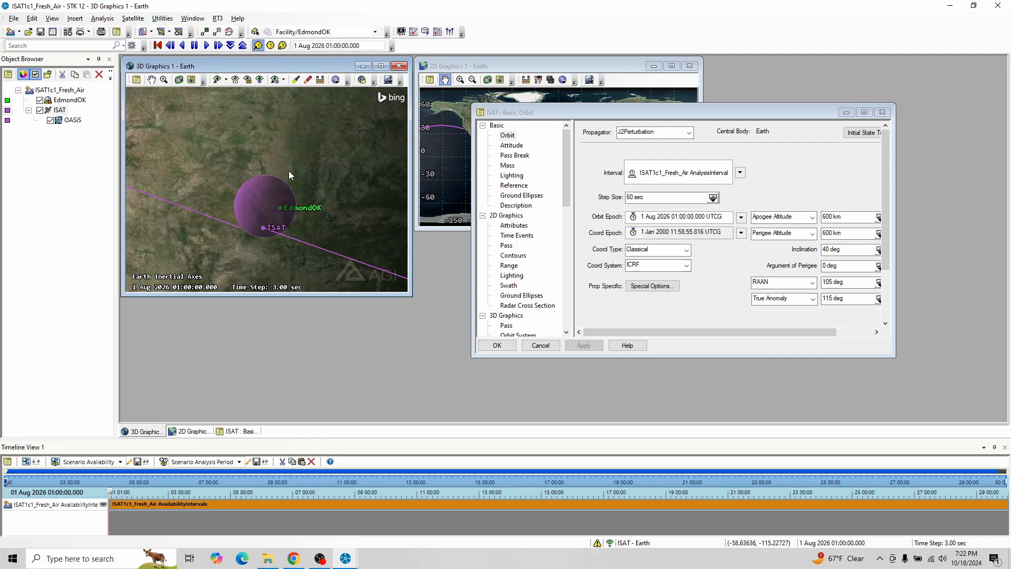
pyautogui.moveTo(287, 205); pyautogui.dragTo(273, 252)
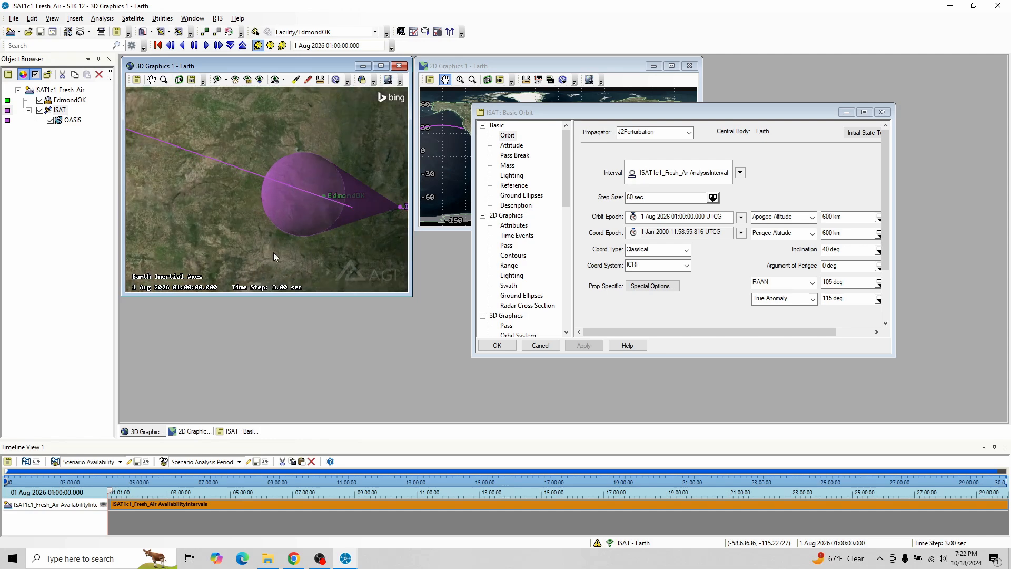
pyautogui.moveTo(307, 203); pyautogui.dragTo(273, 196)
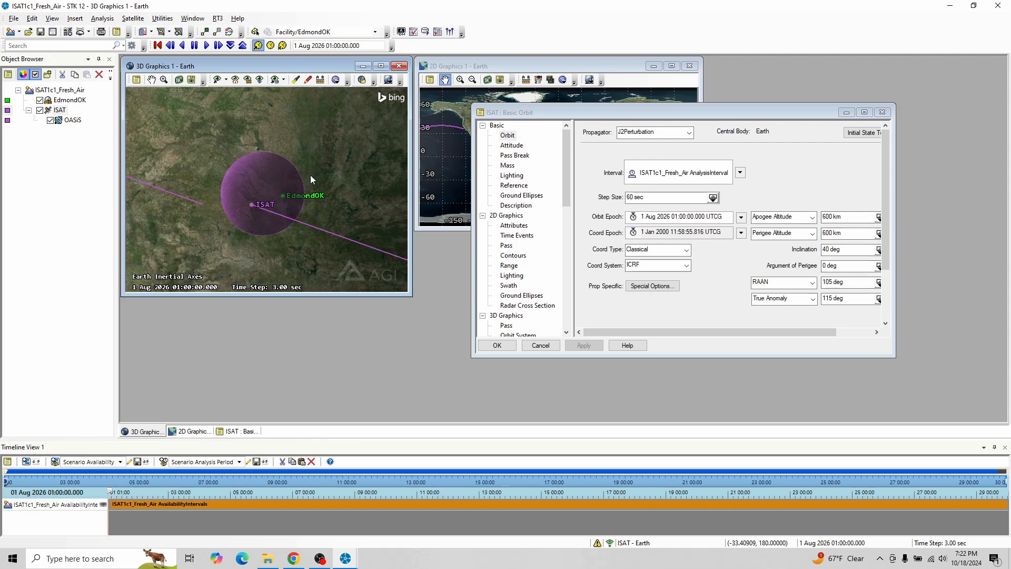
pyautogui.scroll(-2, 314, 173)
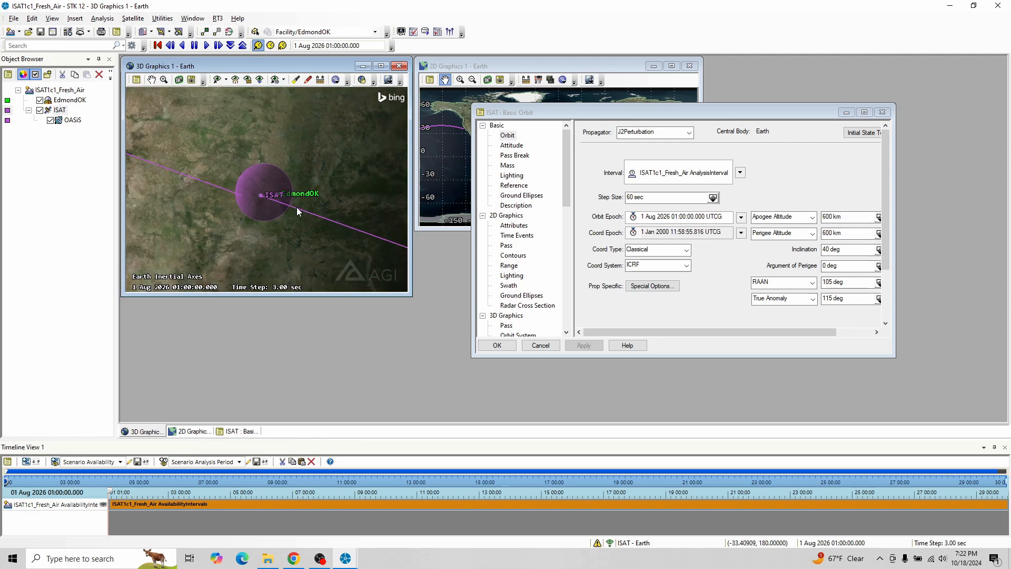
pyautogui.scroll(-4, 326, 195)
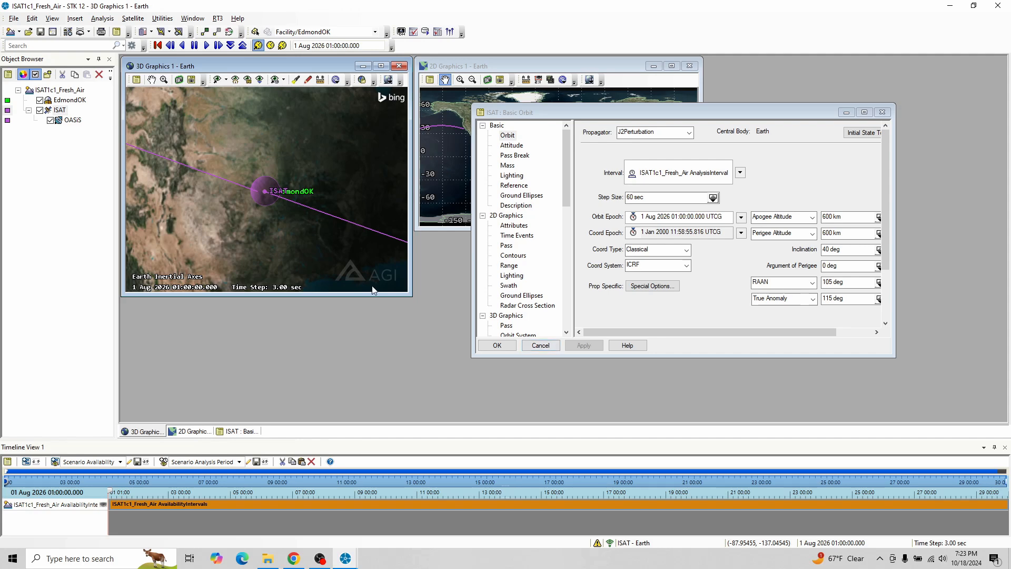
# Step: Compute access from ISAT to EdmondOK and generate the access report, reviewing the pass durations and the total contact time
pyautogui.click(60, 111)
pyautogui.rightClick(60, 113)
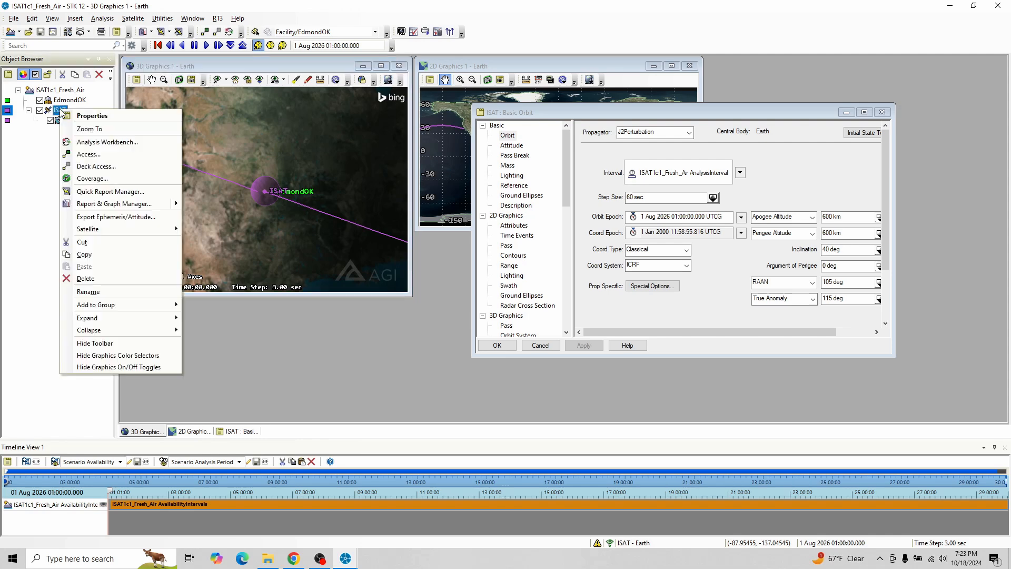
pyautogui.click(91, 154)
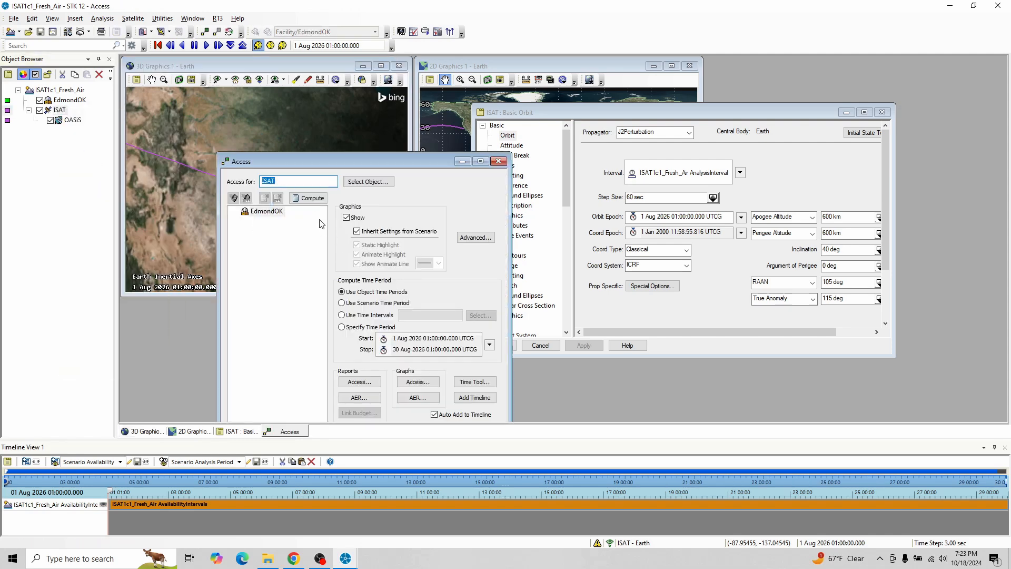
pyautogui.click(266, 211)
pyautogui.click(312, 198)
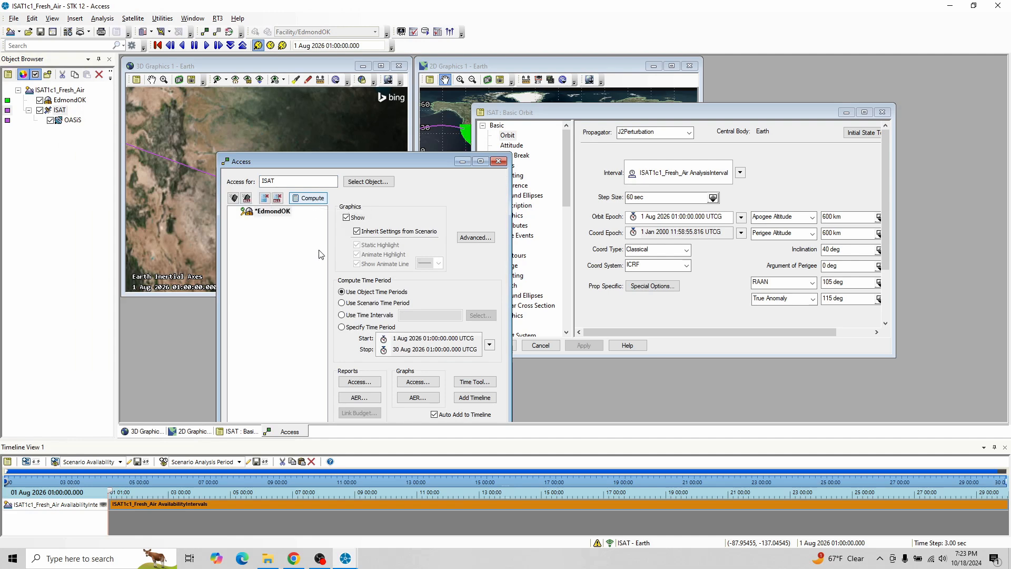
pyautogui.click(360, 381)
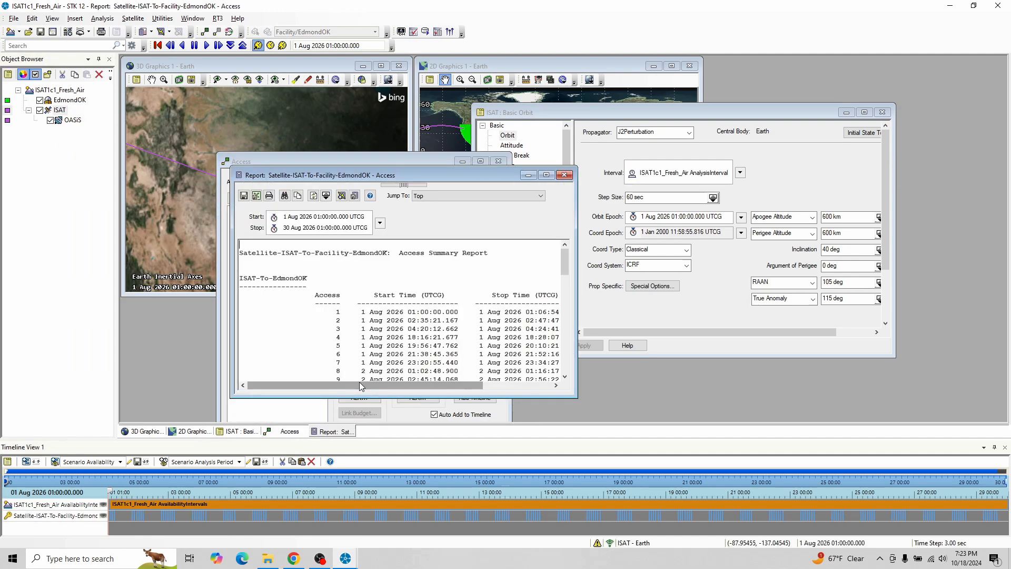
pyautogui.moveTo(420, 385); pyautogui.dragTo(525, 373)
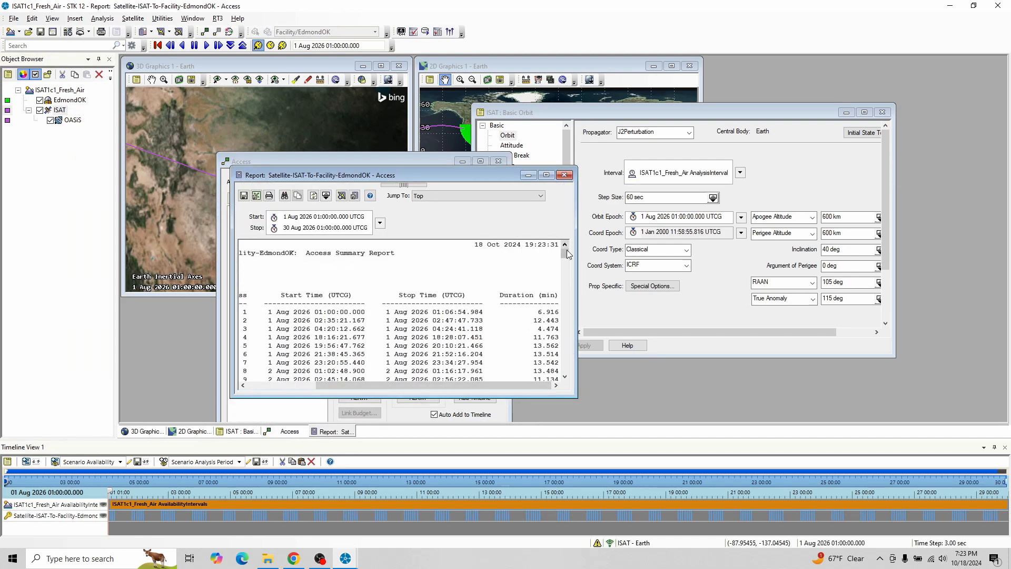
pyautogui.moveTo(566, 251); pyautogui.dragTo(577, 376)
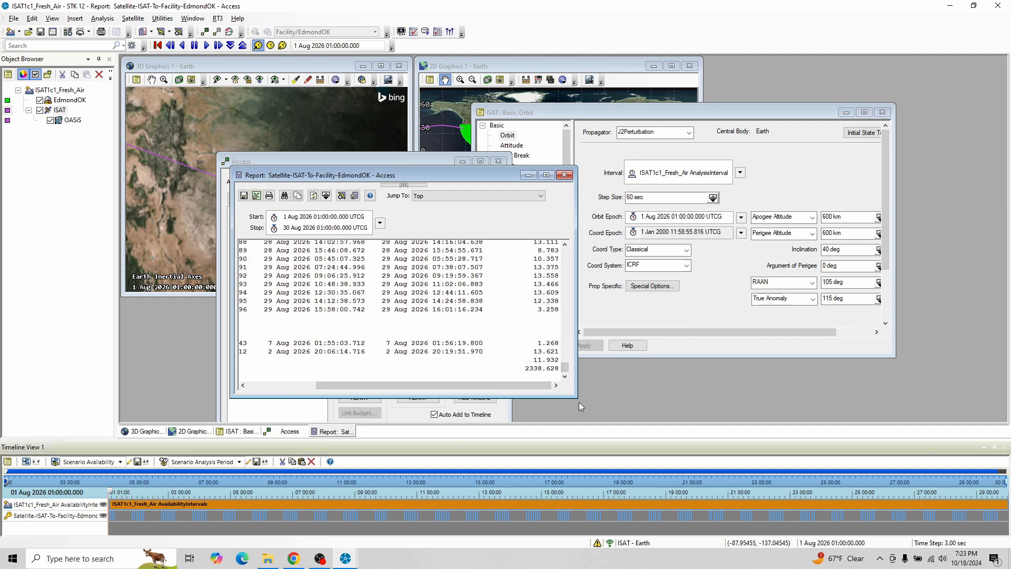
# Step: Switch to Chrome to check the scoring rules and object parameters in ISAT1c1_Fresh_Air-Briefing.pdf, and return to the STK access report
pyautogui.click(293, 558)
pyautogui.scroll(-10, 437, 348)
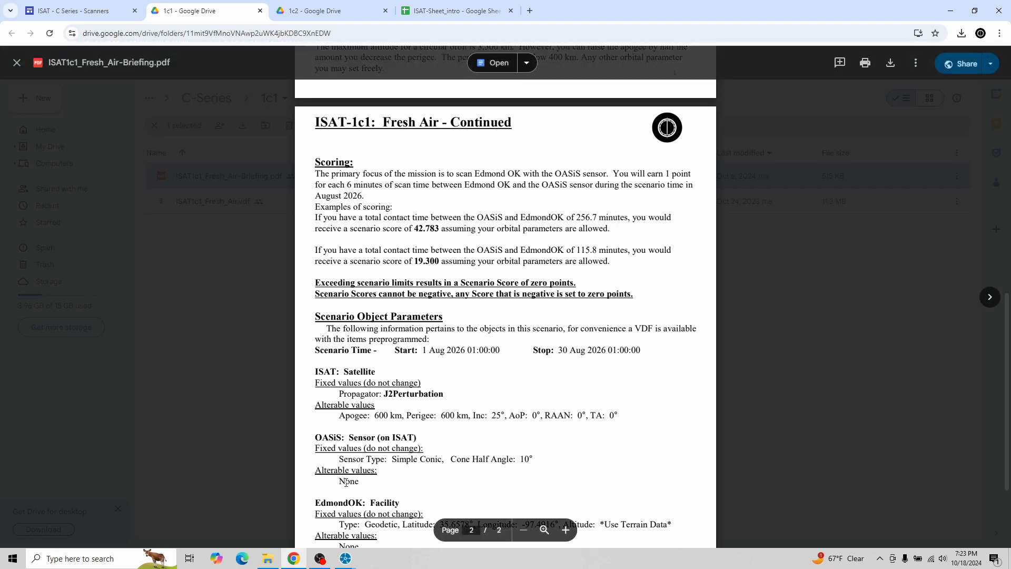
pyautogui.moveTo(346, 558)
pyautogui.click(404, 506)
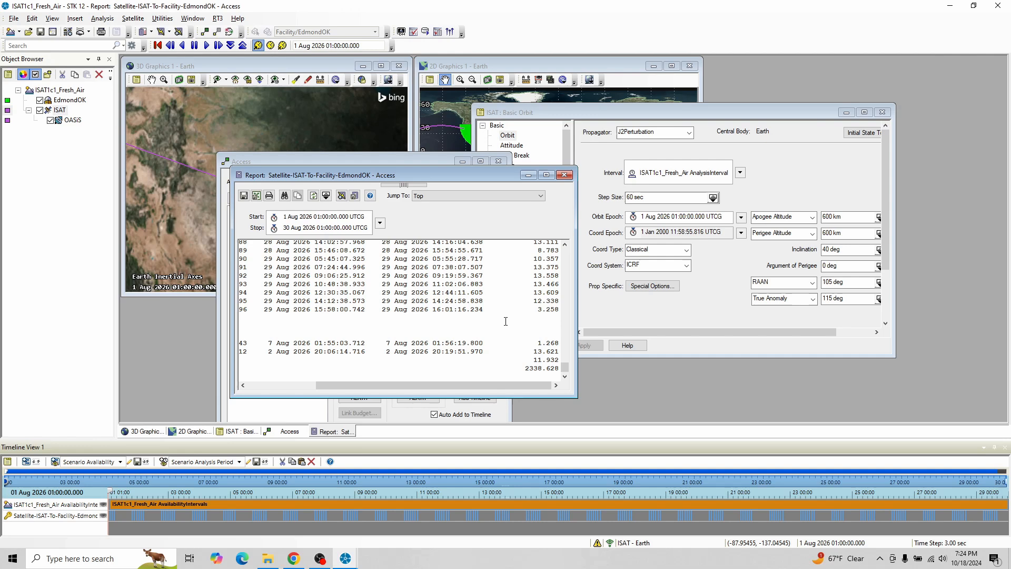
# Step: Close the ISAT-to-EdmondOK access report and the Access tool for ISAT
pyautogui.click(565, 175)
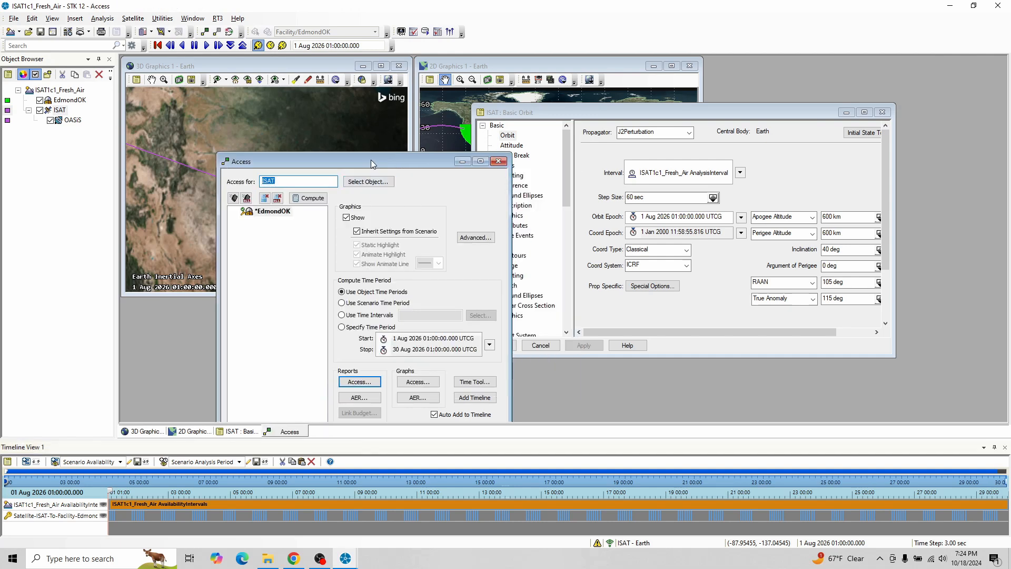
pyautogui.moveTo(371, 159); pyautogui.dragTo(415, 115)
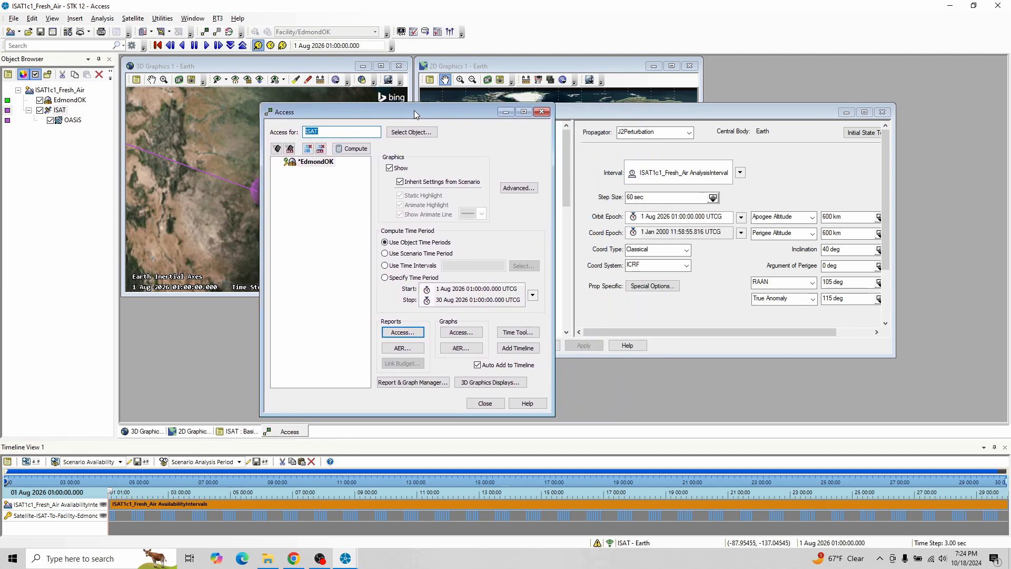
pyautogui.click(477, 404)
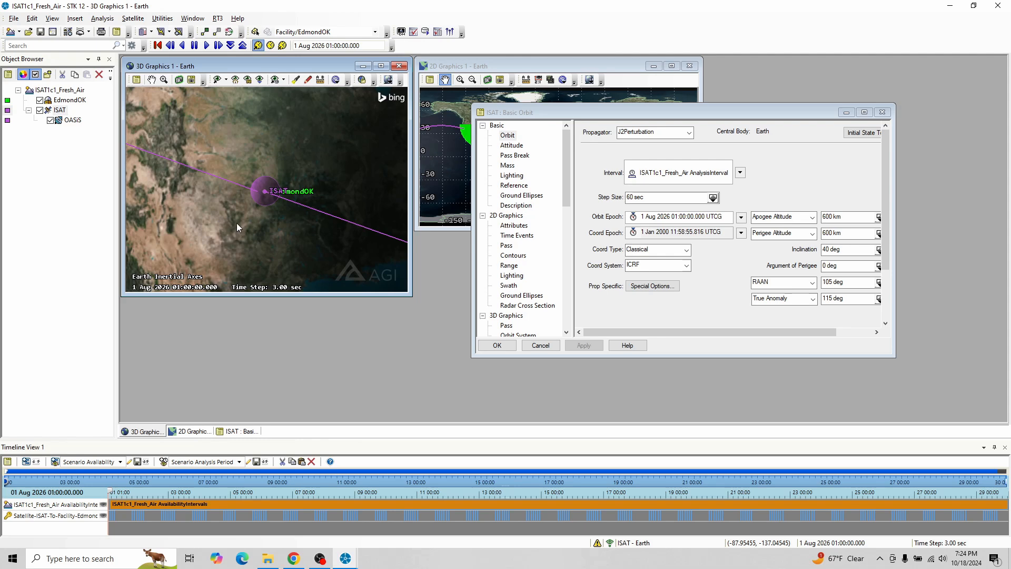
# Step: Compute access from the OASiS sensor to EdmondOK, generate the access report, review its pass durations and total, and close the report
pyautogui.click(72, 120)
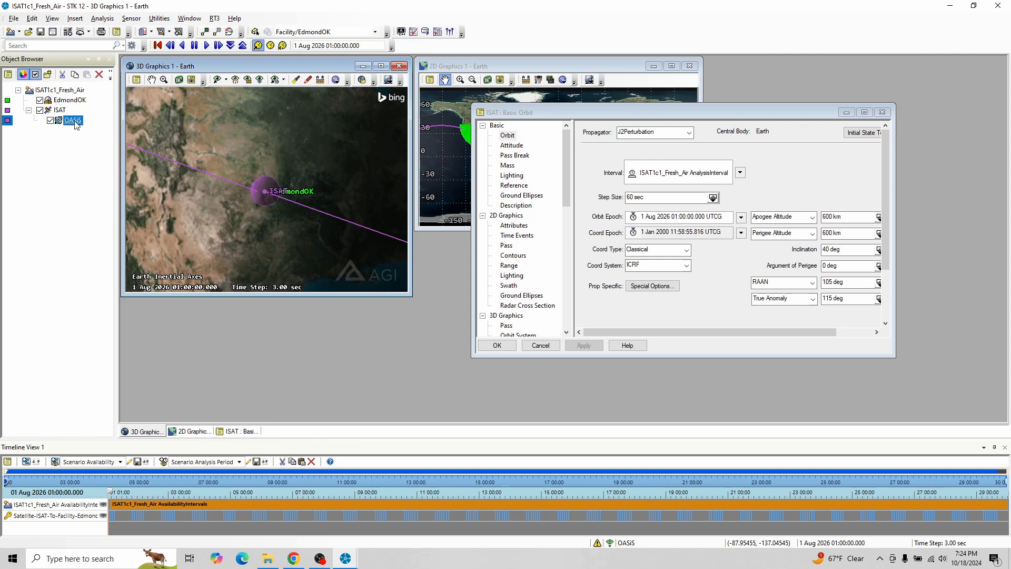
pyautogui.rightClick(76, 125)
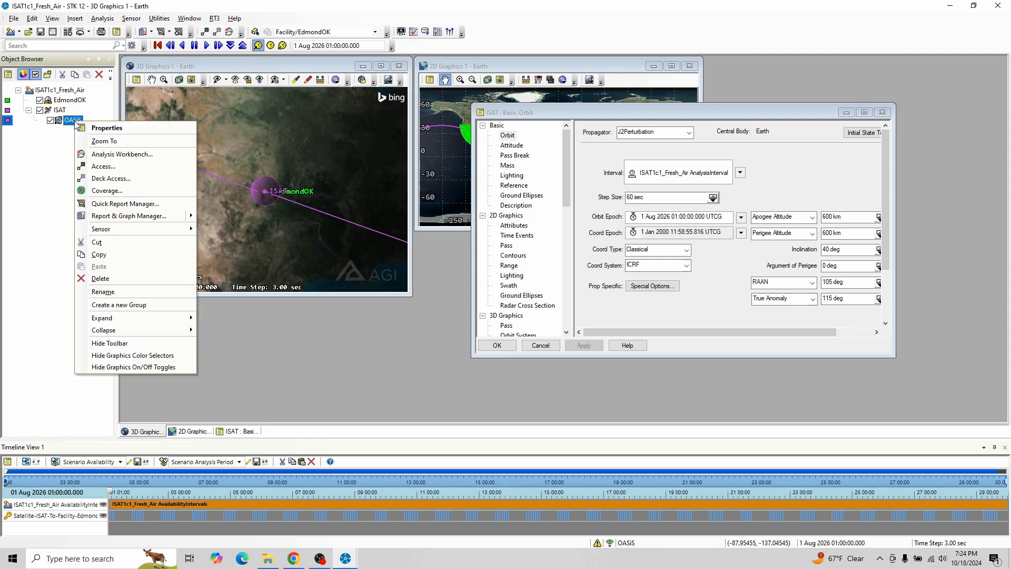
pyautogui.click(104, 167)
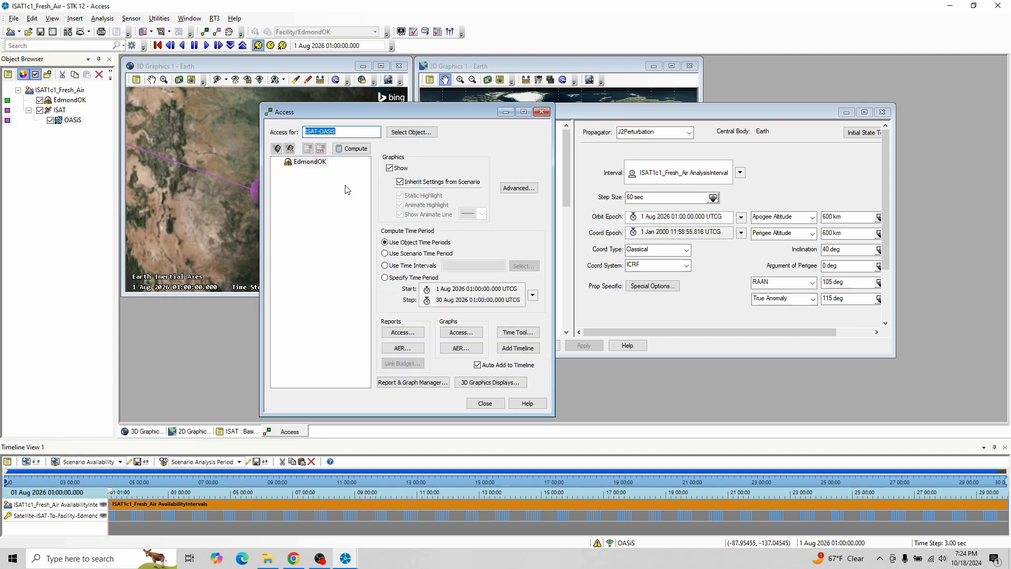
pyautogui.click(310, 161)
pyautogui.click(352, 151)
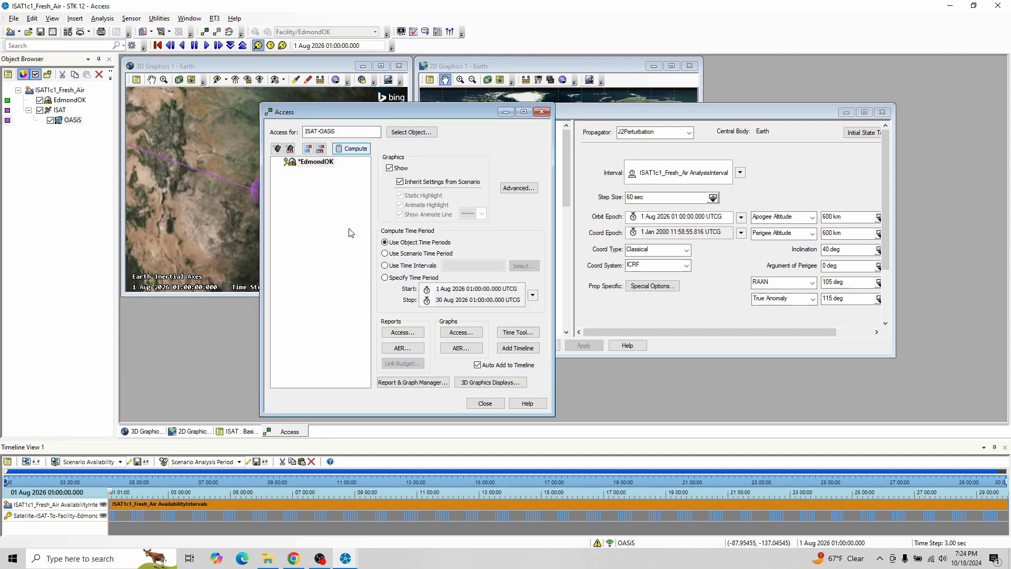
pyautogui.click(412, 333)
pyautogui.moveTo(469, 181); pyautogui.dragTo(465, 261)
pyautogui.moveTo(362, 289); pyautogui.dragTo(431, 291)
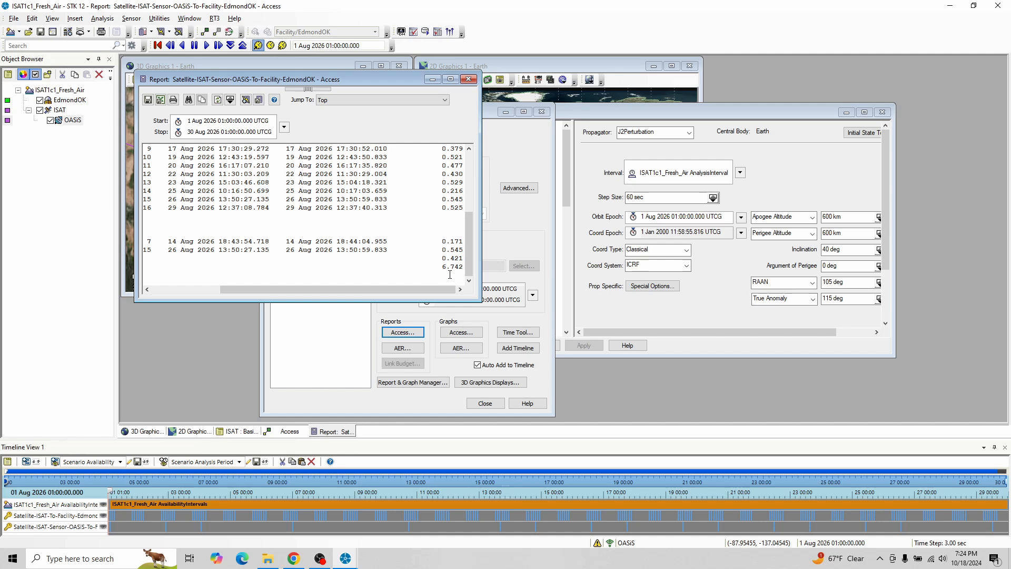
pyautogui.click(470, 79)
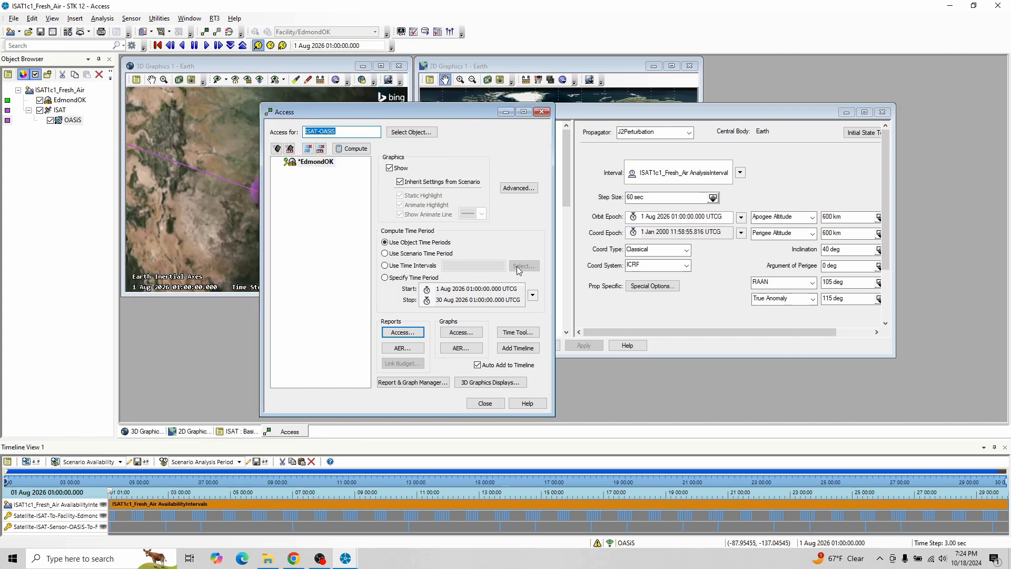
# Step: Enter 1000 km for both ISAT's apogee altitude and its perigee altitude
pyautogui.click(824, 217)
pyautogui.press('Delete')
pyautogui.write('10')
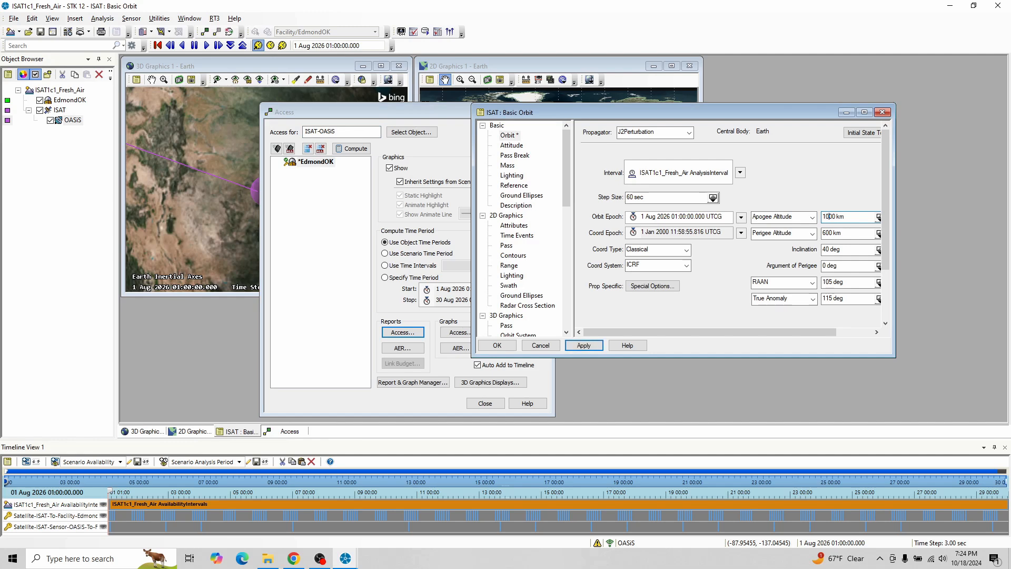
pyautogui.click(826, 236)
pyautogui.press('Delete')
pyautogui.write('1')
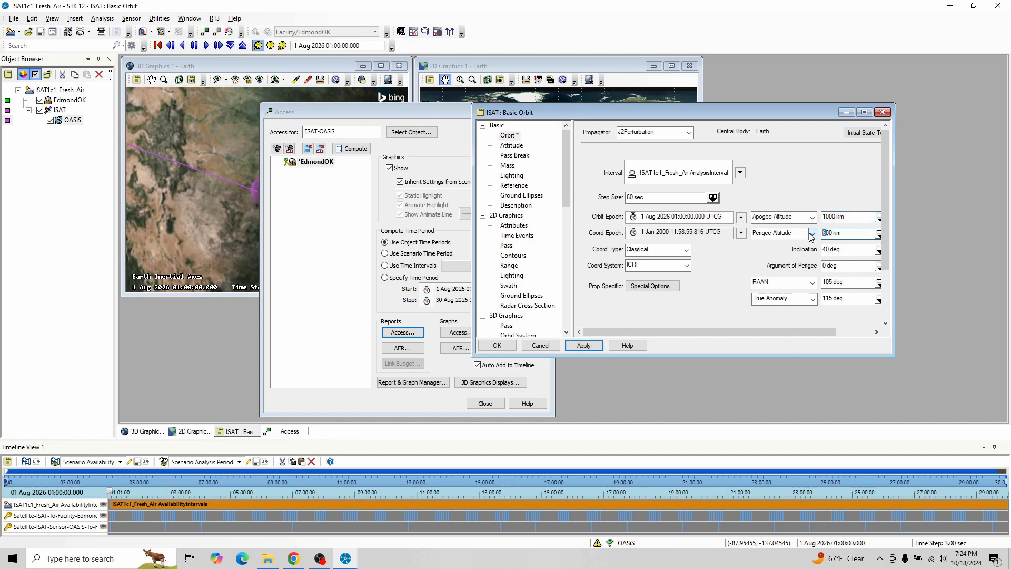
pyautogui.write('0')
pyautogui.press('Return')
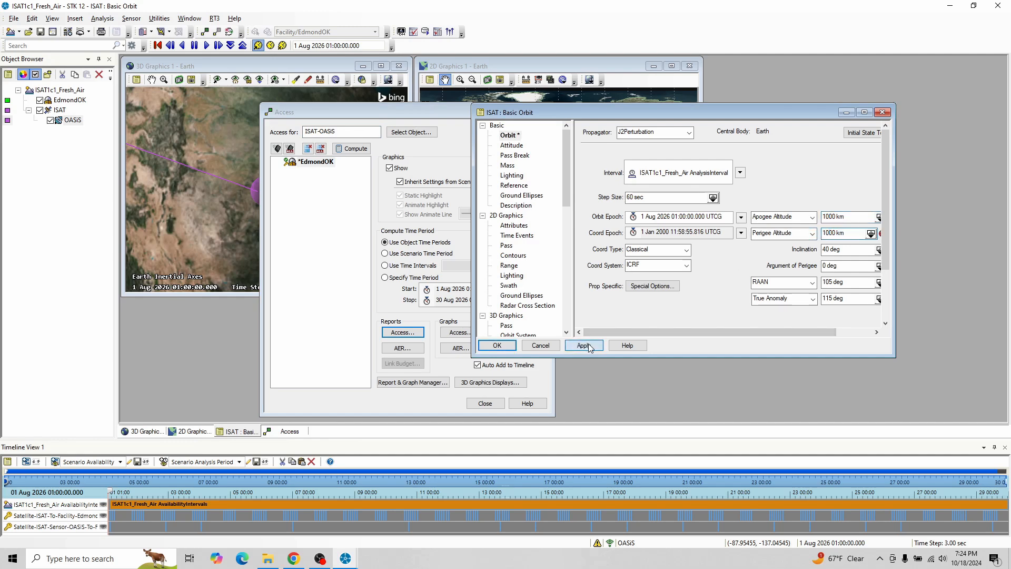
pyautogui.click(580, 313)
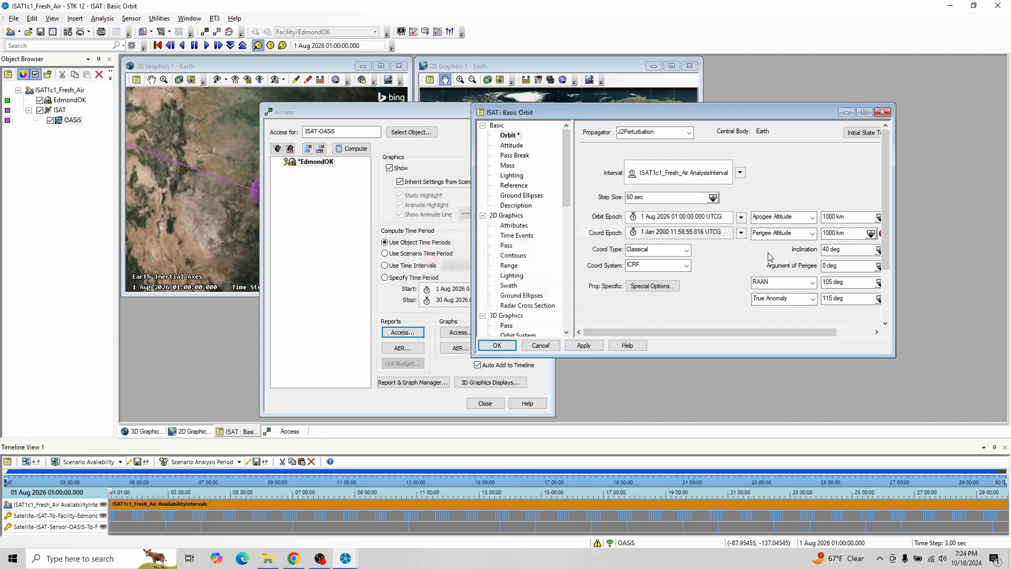
# Step: Reselect Perigee Altitude as ISAT's second orbit parameter, set it to 1000 km, and apply the orbit
pyautogui.click(800, 233)
pyautogui.click(802, 244)
pyautogui.click(813, 234)
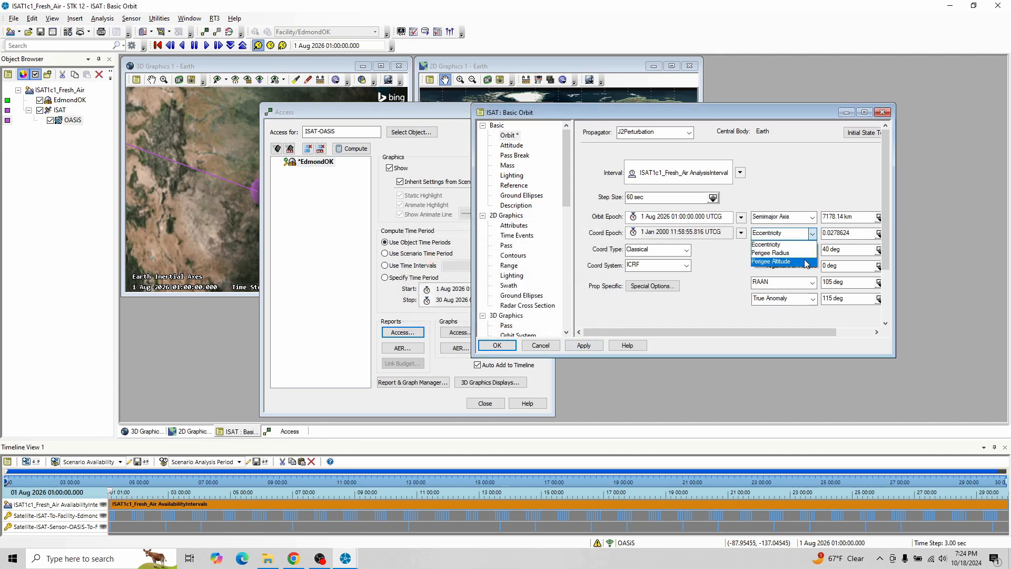
pyautogui.click(807, 260)
pyautogui.moveTo(828, 233); pyautogui.dragTo(813, 234)
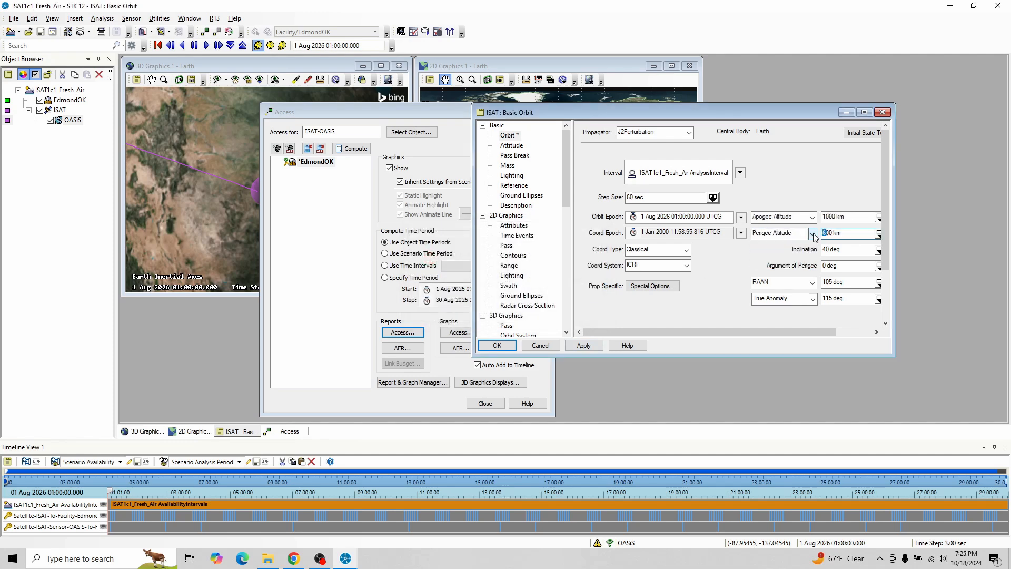
pyautogui.write('10')
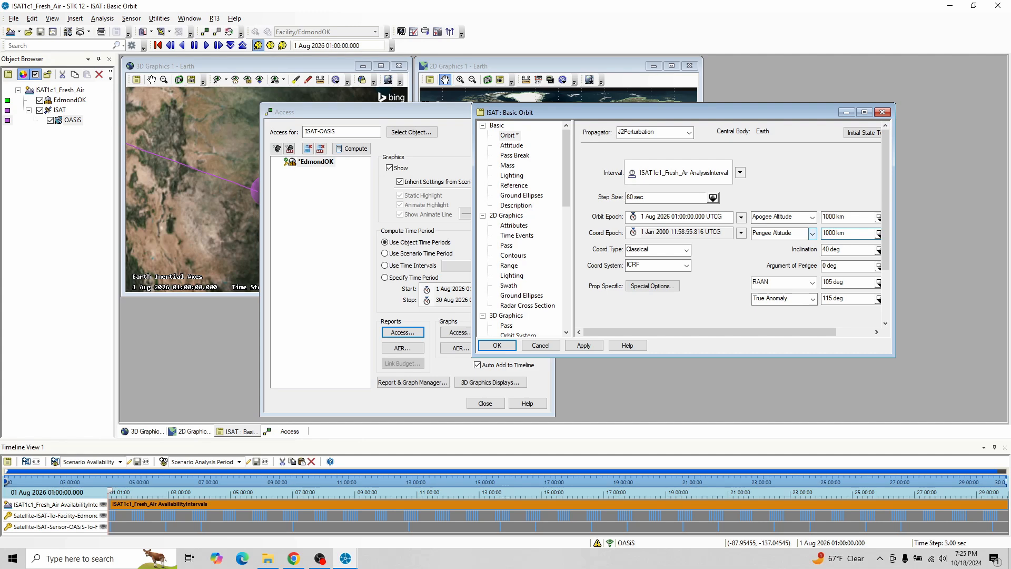
pyautogui.click(577, 345)
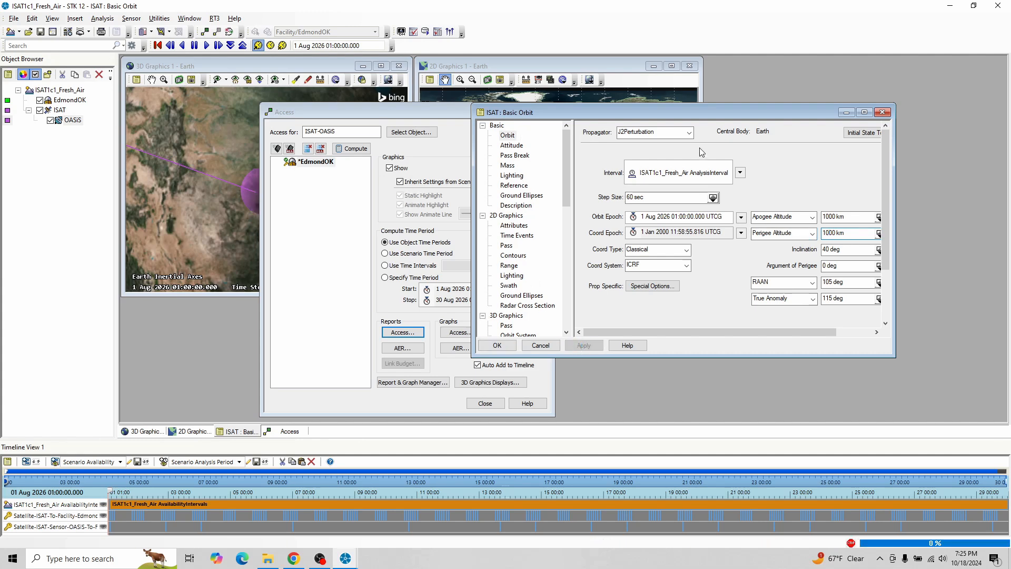
# Step: Move the ISAT orbit properties and Access windows clear of the 3D view and examine the OASiS footprint around EdmondOK
pyautogui.moveTo(754, 115); pyautogui.dragTo(858, 115)
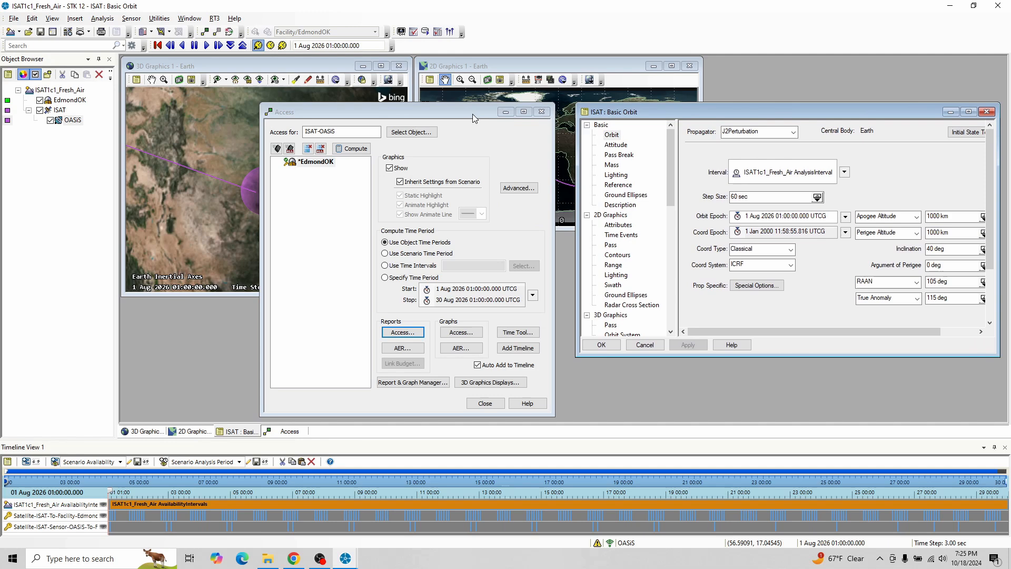
pyautogui.moveTo(469, 112); pyautogui.dragTo(568, 113)
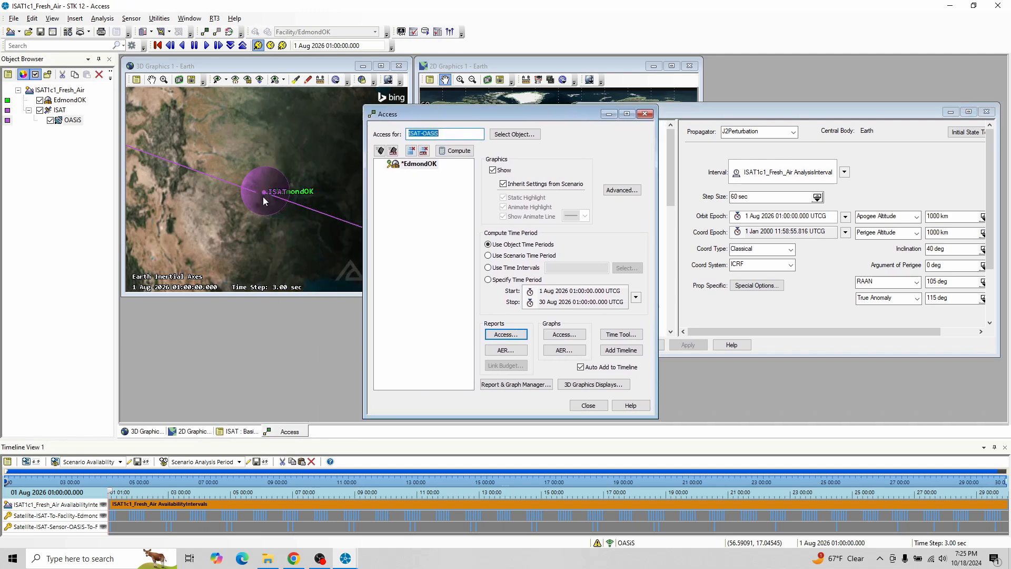
pyautogui.moveTo(263, 197); pyautogui.dragTo(276, 190)
pyautogui.scroll(5, 276, 192)
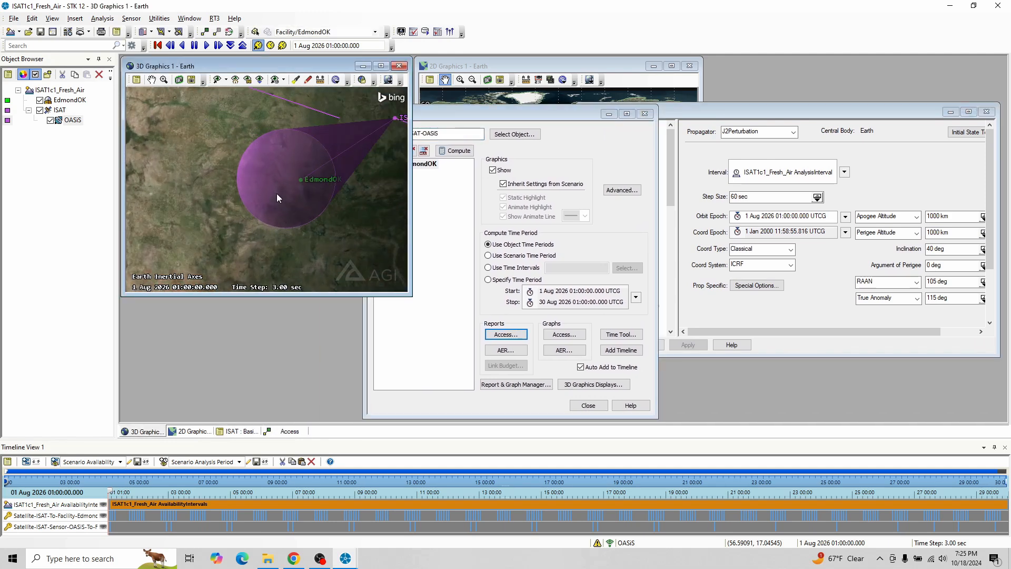
pyautogui.scroll(-5, 288, 190)
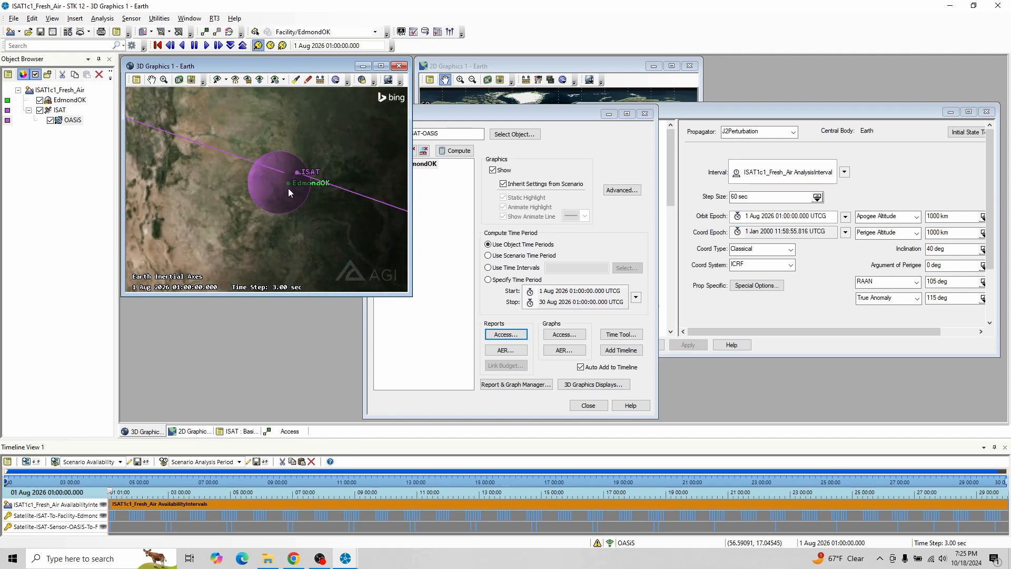
# Step: Set ISAT's apogee and perigee altitudes to 2000 km each and apply the orbit
pyautogui.doubleClick(933, 217)
pyautogui.write('200')
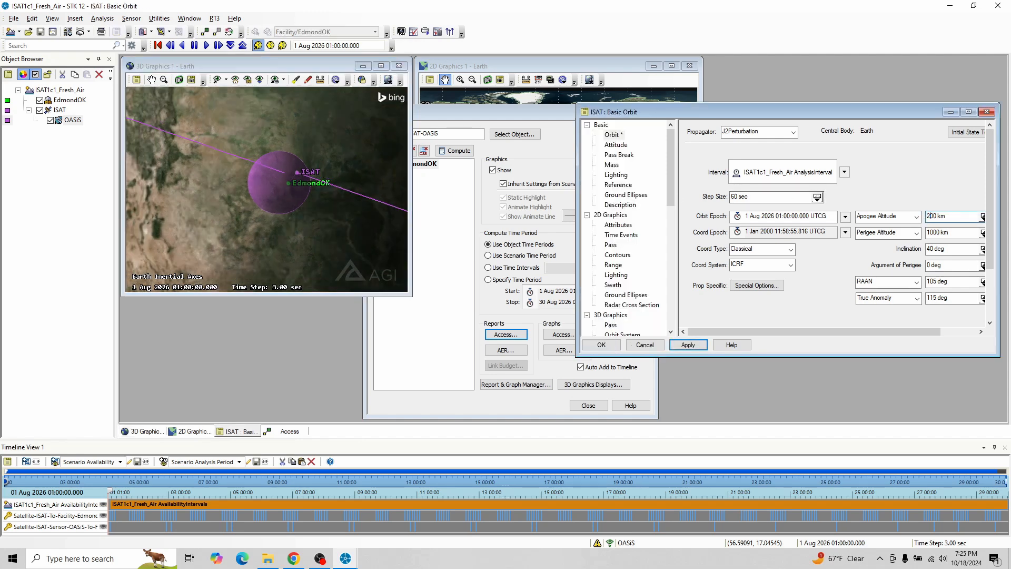
pyautogui.write('0')
pyautogui.moveTo(936, 232); pyautogui.dragTo(916, 236)
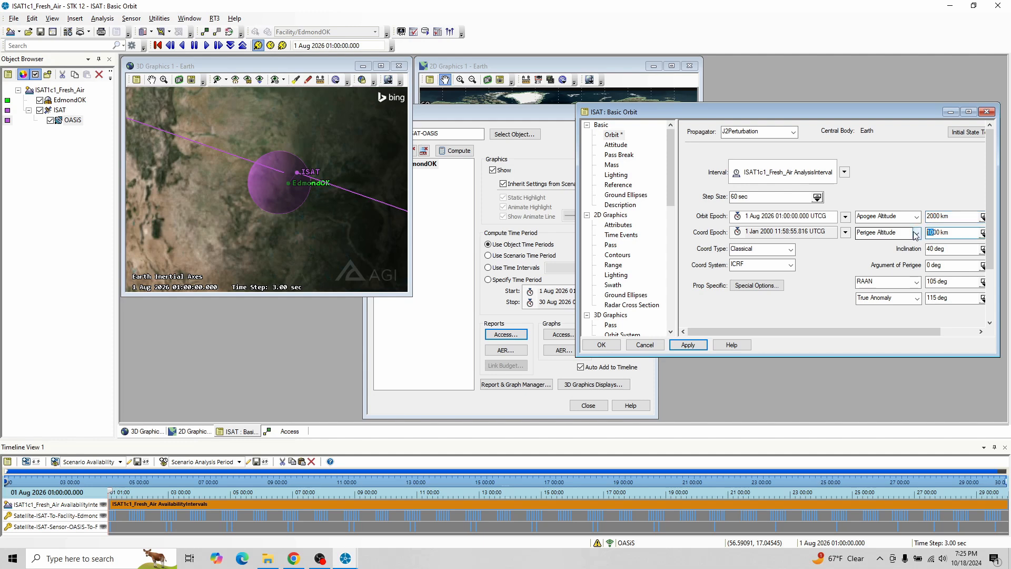
pyautogui.write('20')
pyautogui.click(687, 344)
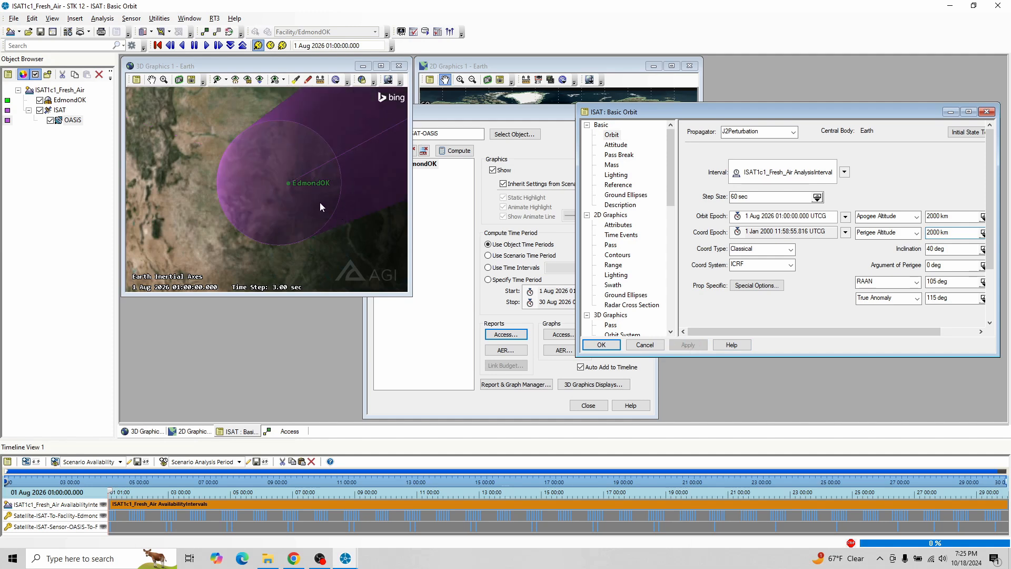
# Step: Examine from several angles how the OASiS footprint covers EdmondOK at the 2000 km altitude
pyautogui.moveTo(296, 220); pyautogui.dragTo(307, 219)
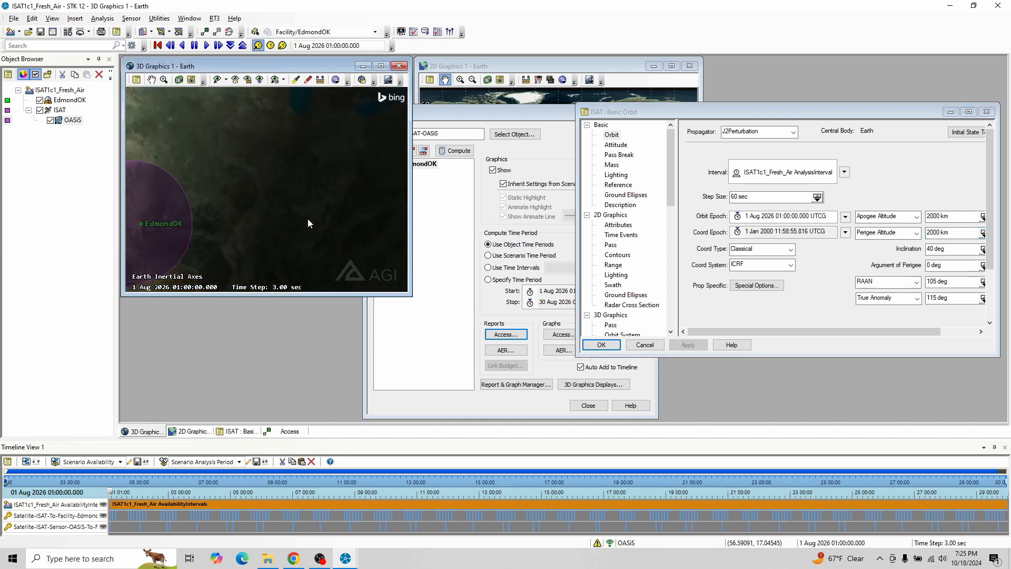
pyautogui.moveTo(210, 208); pyautogui.dragTo(272, 205)
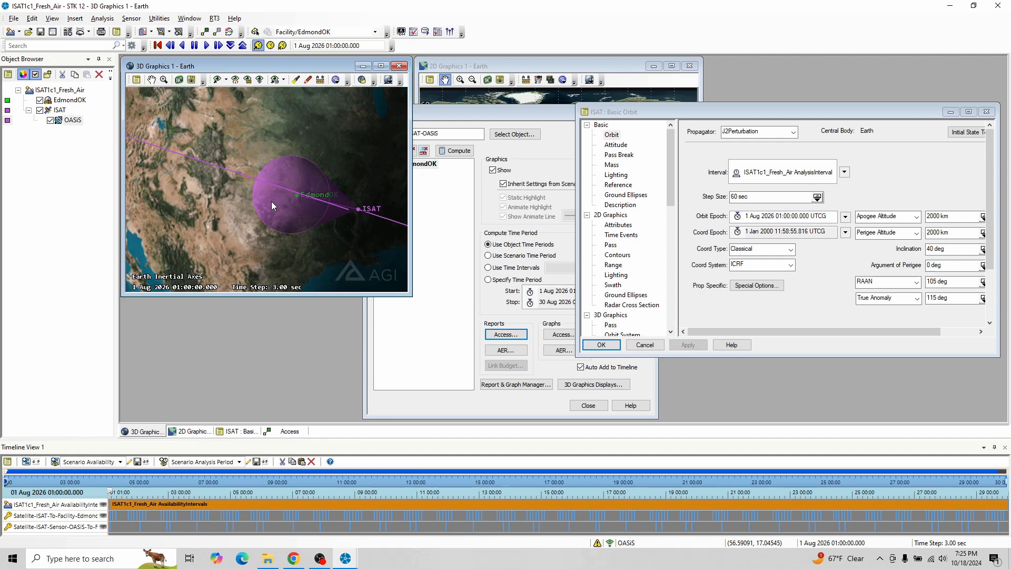
pyautogui.moveTo(292, 197); pyautogui.dragTo(274, 177)
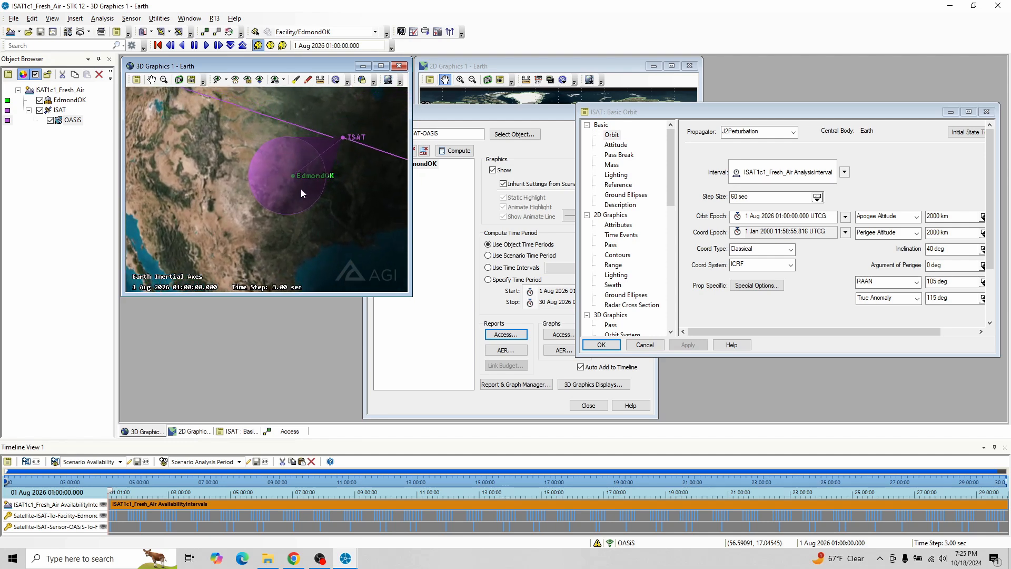
# Step: Generate the OASiS-to-EdmondOK access report for the 2000 km orbit, review its durations and total access time, and minimize it
pyautogui.click(289, 431)
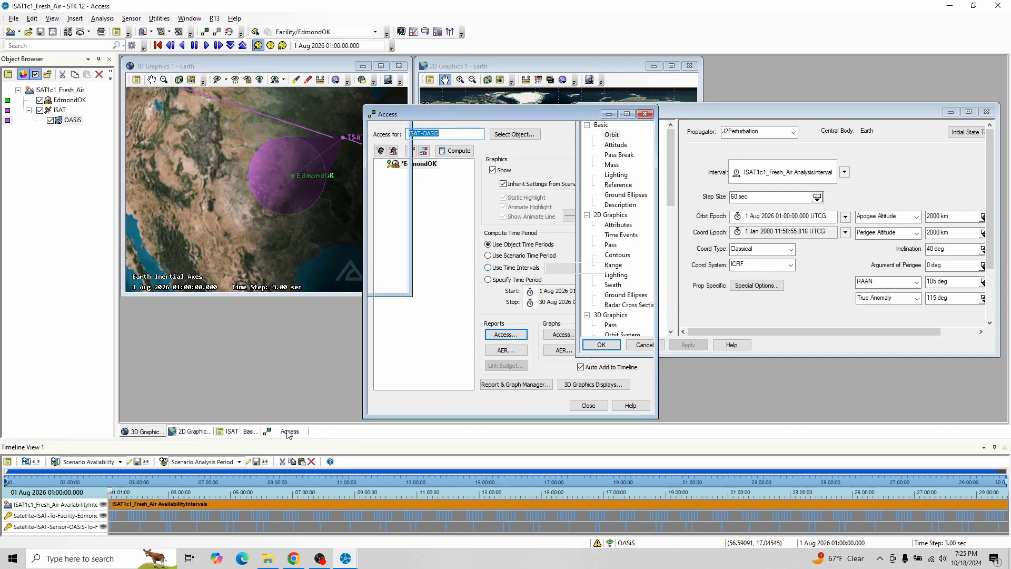
pyautogui.click(421, 164)
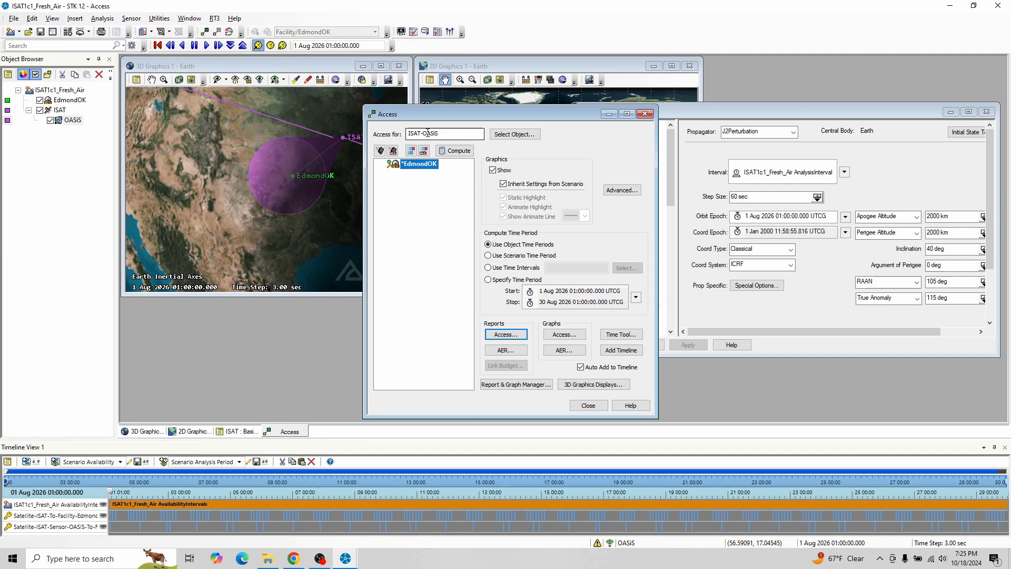
pyautogui.click(506, 334)
pyautogui.scroll(-15, 321, 229)
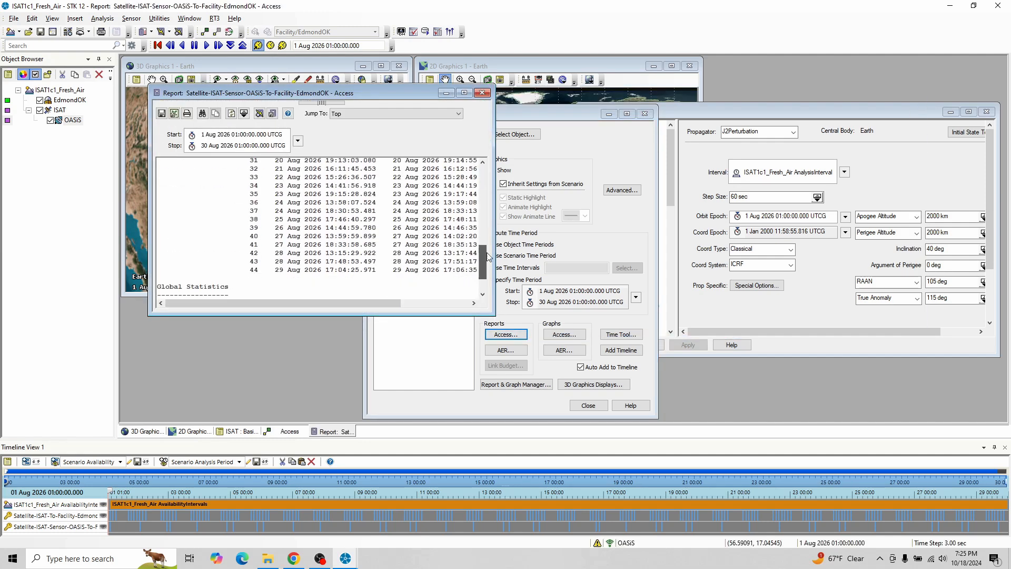
pyautogui.moveTo(390, 302); pyautogui.dragTo(462, 302)
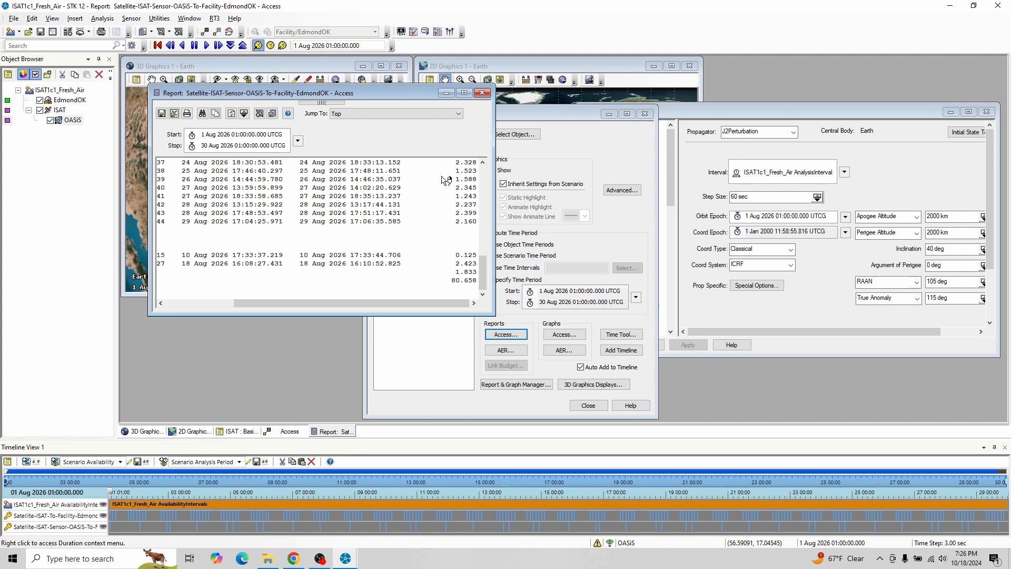
pyautogui.click(446, 93)
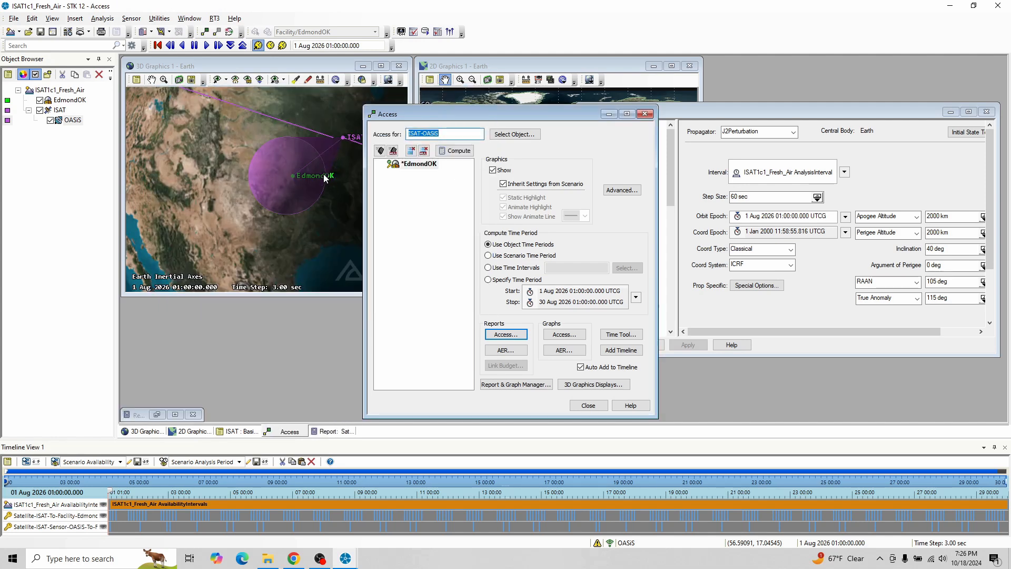
# Step: Inspect the OASiS footprint over EdmondOK from farther out, and bring ISAT's orbit properties back to the front
pyautogui.moveTo(325, 179); pyautogui.dragTo(297, 179)
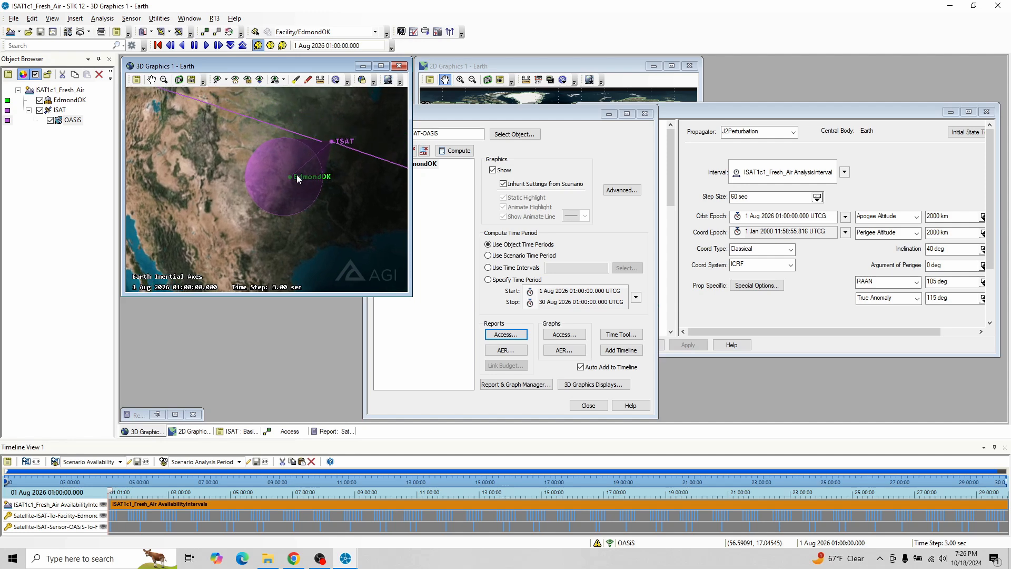
pyautogui.scroll(-5, 304, 201)
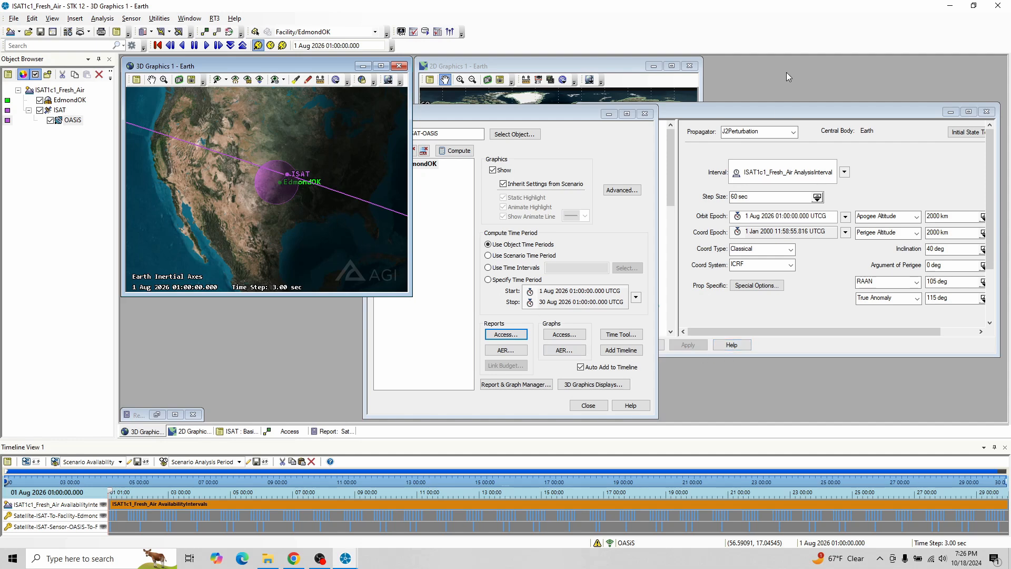
pyautogui.click(795, 113)
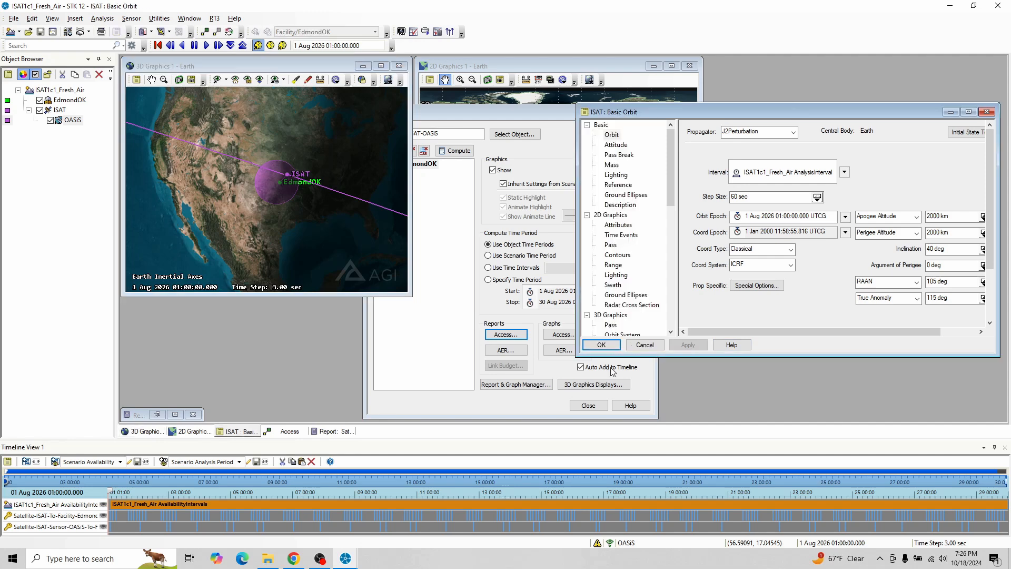
# Step: Close ISAT's orbit properties and the access tool in the Fresh Air scenario, and switch to the ISAT1c2_Sentinels_Blind scenario
pyautogui.click(644, 347)
pyautogui.click(588, 406)
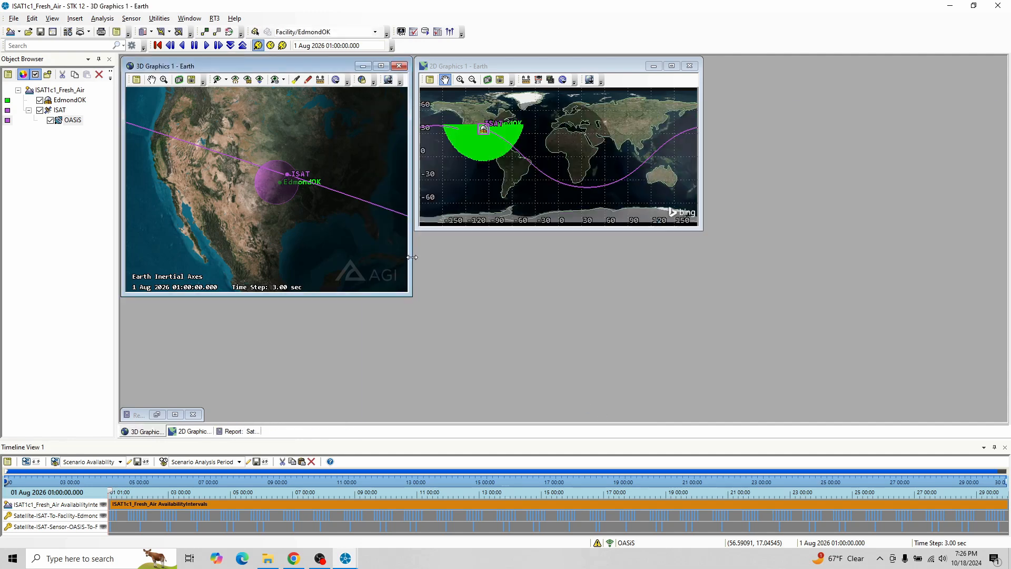
pyautogui.click(345, 558)
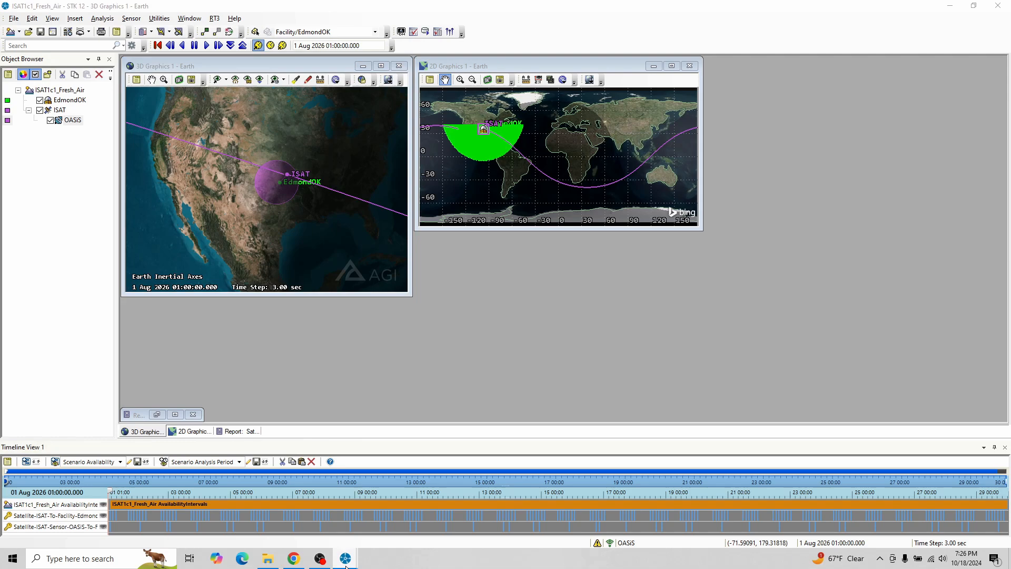
pyautogui.click(398, 509)
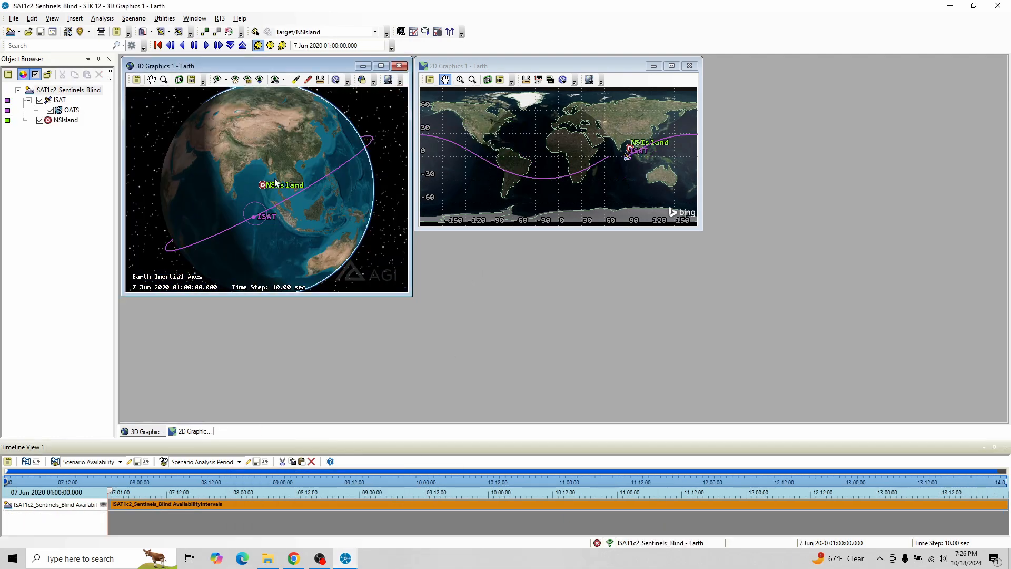
pyautogui.moveTo(318, 174)
pyautogui.mouseDown()
pyautogui.moveTo(332, 159)
pyautogui.moveTo(309, 170)
pyautogui.mouseUp()
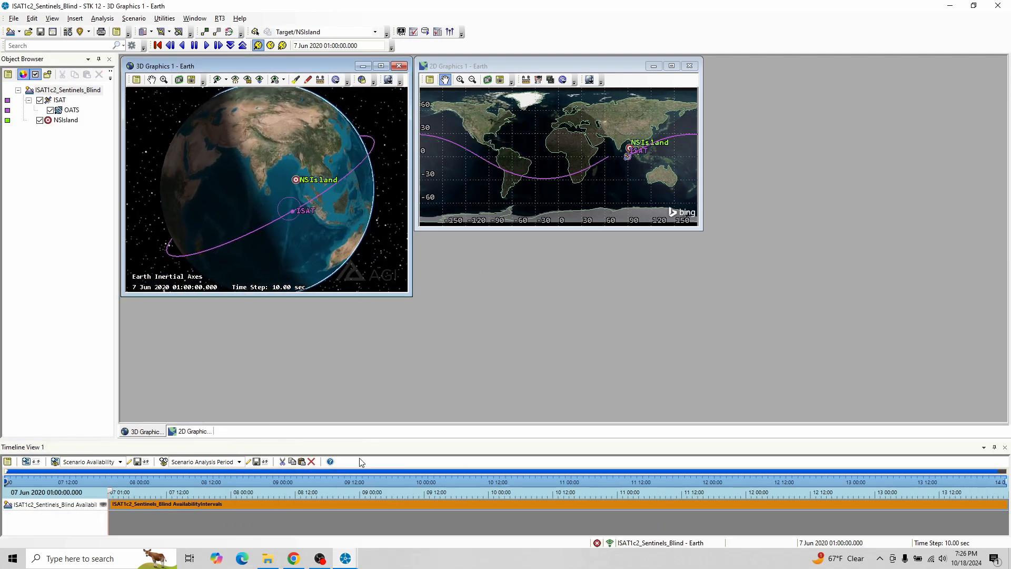
# Step: Switch to Chrome and review the altitude limits, objective, constraints and scoring in the ISAT1c1 Fresh Air briefing
pyautogui.click(293, 559)
pyautogui.click(322, 10)
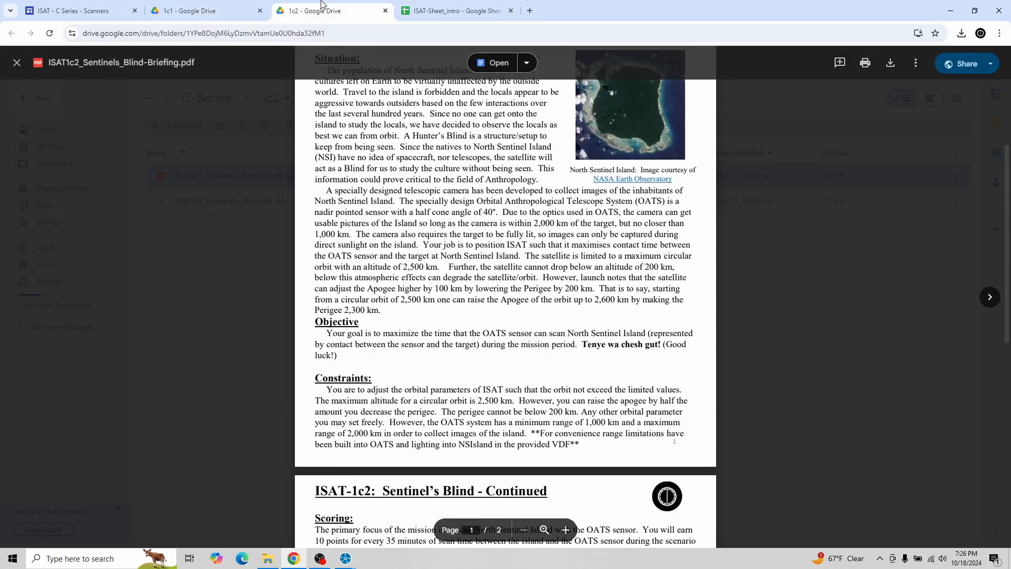
pyautogui.click(231, 10)
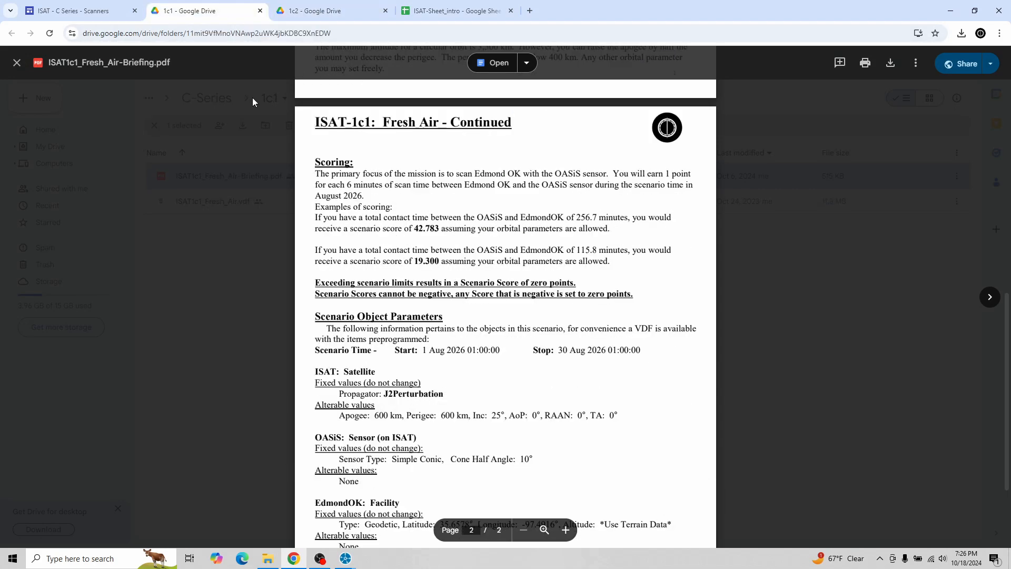
pyautogui.scroll(4, 508, 247)
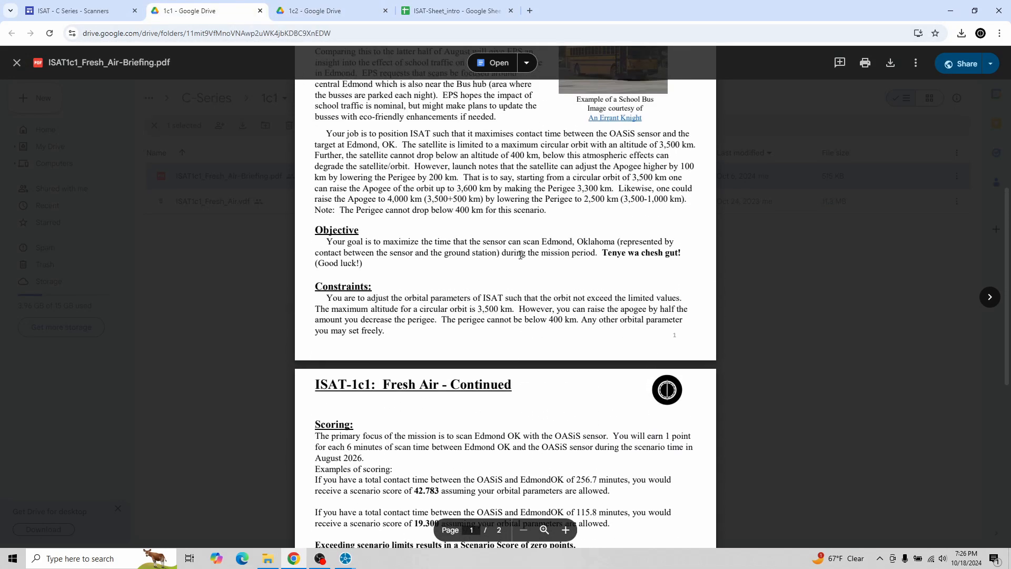
pyautogui.scroll(-3, 521, 252)
pyautogui.scroll(3, 531, 257)
pyautogui.scroll(3, 532, 257)
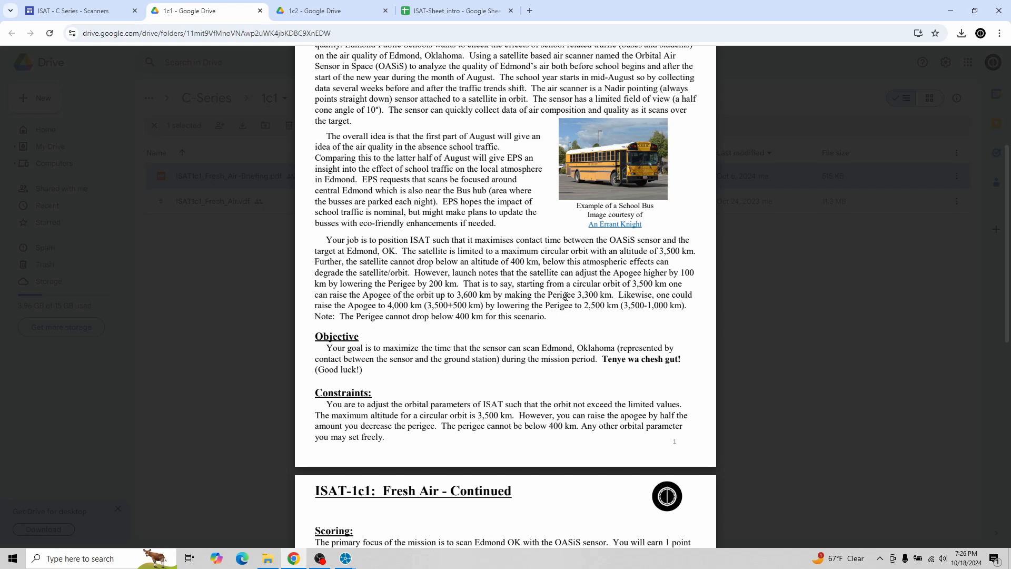
pyautogui.scroll(-2, 563, 287)
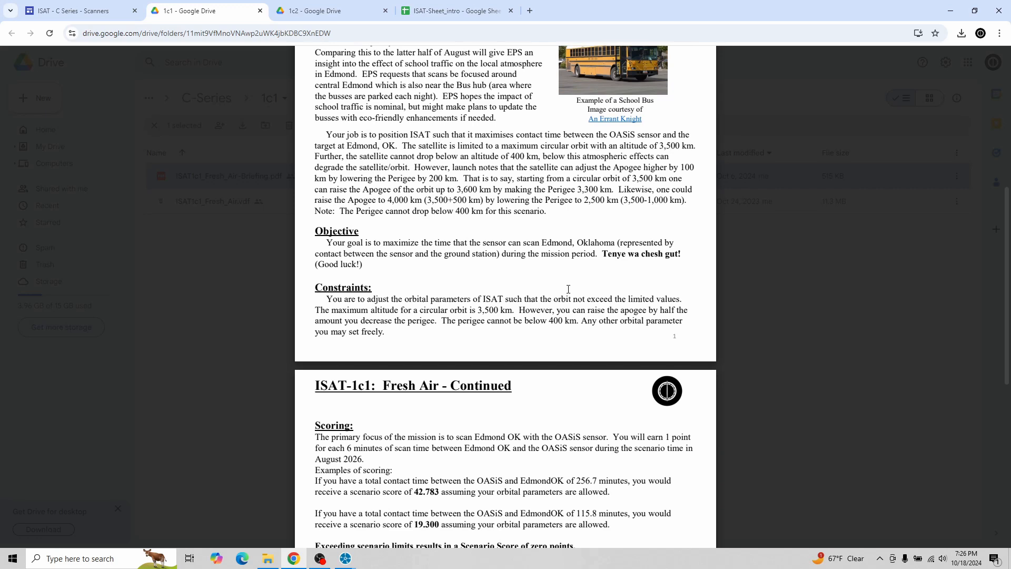
pyautogui.scroll(-1, 568, 289)
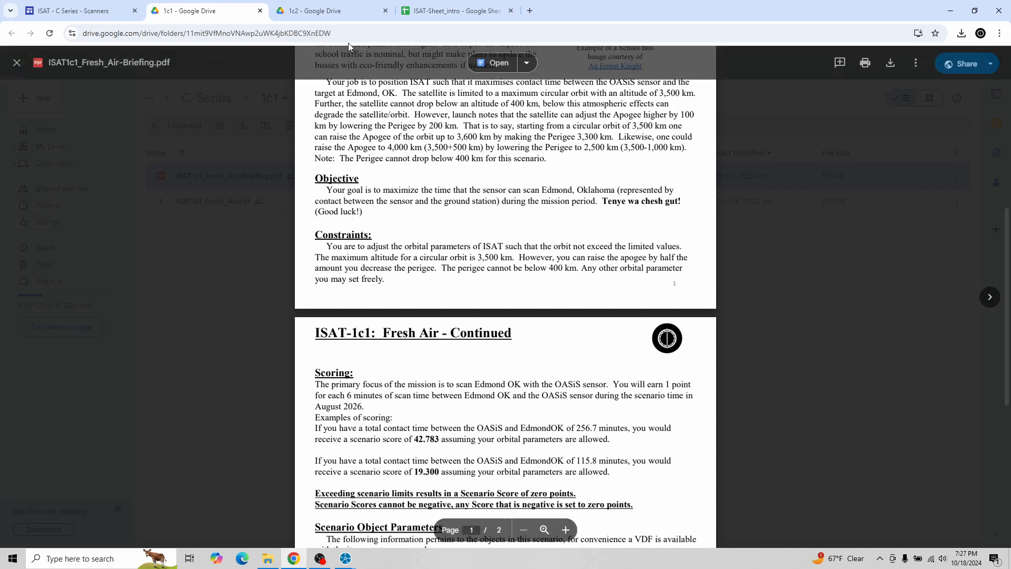
# Step: Compare the Fresh Air briefing with the ISAT1c2 Sentinel's Blind briefing, reading the latter's situation, range and altitude constraints, and scoring
pyautogui.click(321, 11)
pyautogui.scroll(1, 466, 266)
pyautogui.scroll(3, 466, 266)
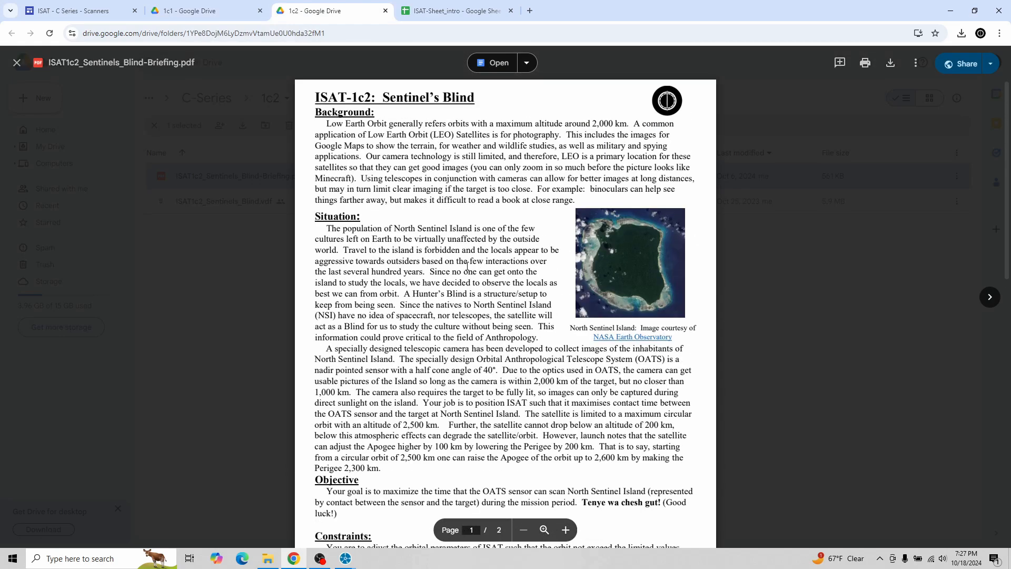
pyautogui.hotkey('ctrl', 'shift', 'Tab')
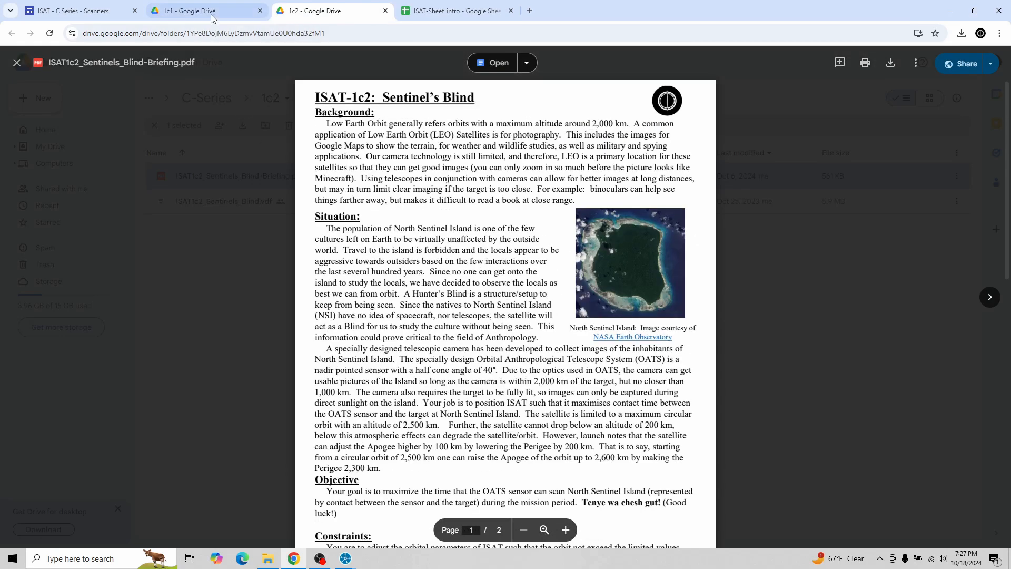
pyautogui.scroll(6, 524, 246)
pyautogui.scroll(-10, 524, 246)
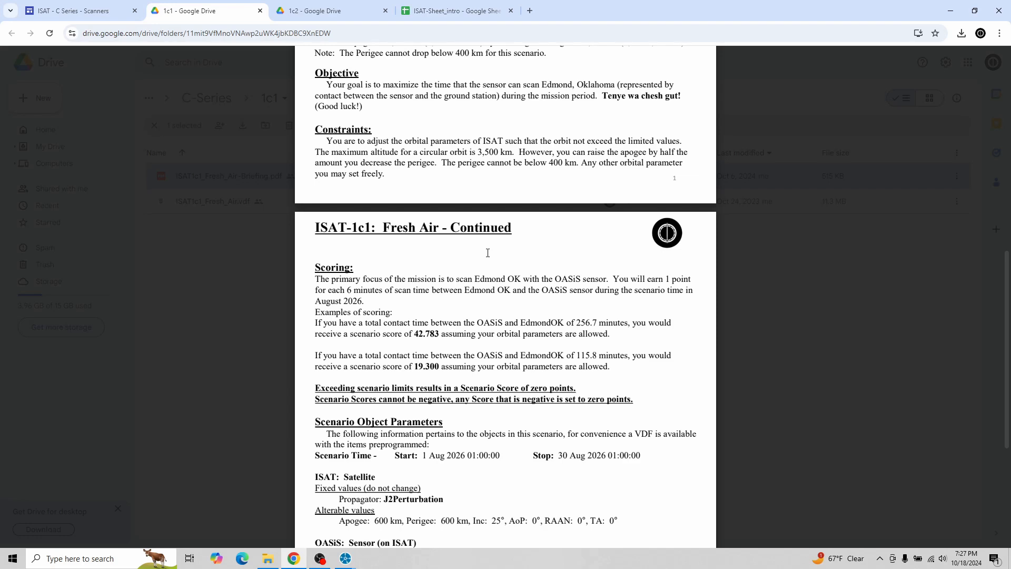
pyautogui.click(329, 13)
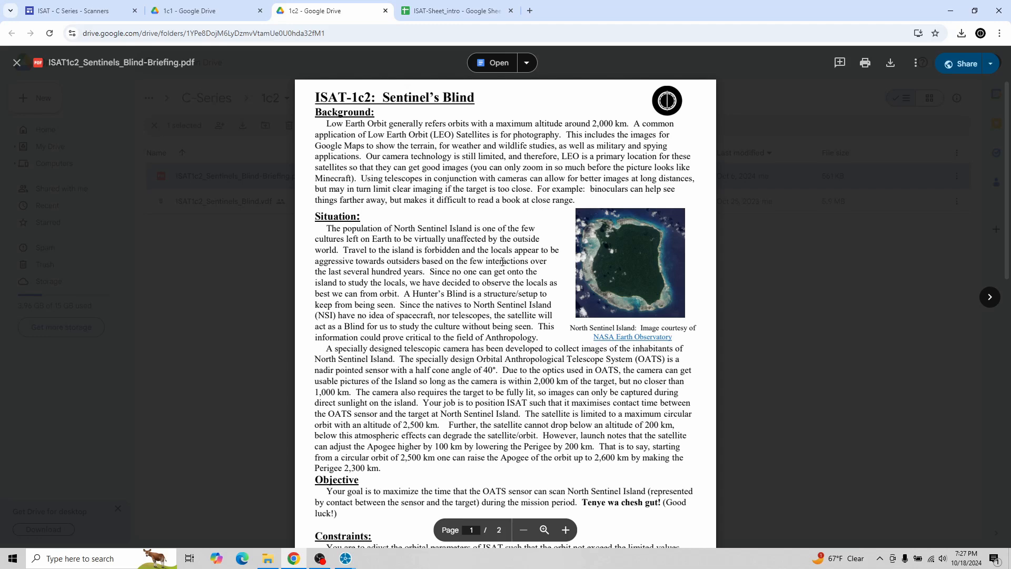
pyautogui.scroll(-3, 503, 261)
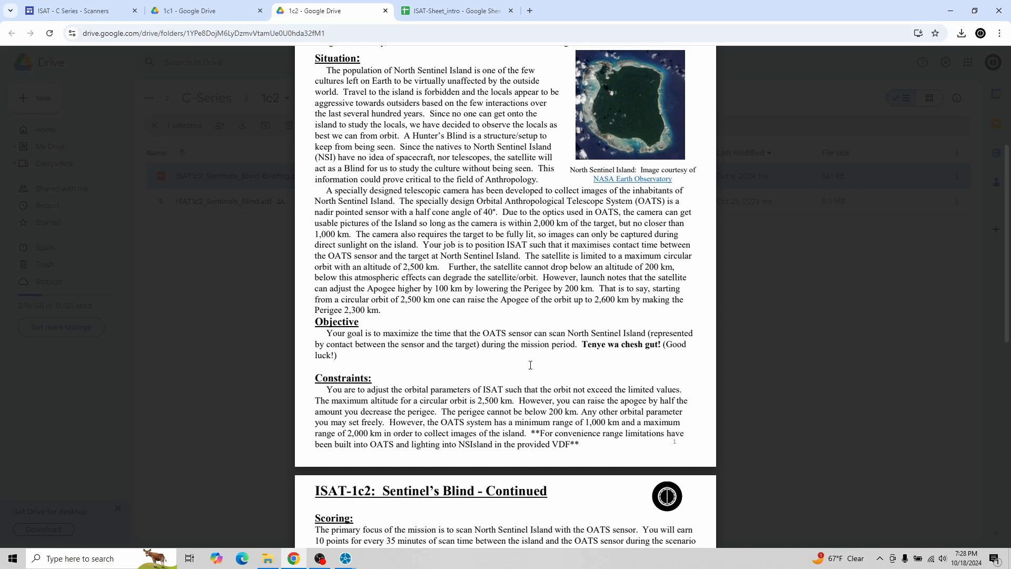
pyautogui.scroll(-4, 498, 330)
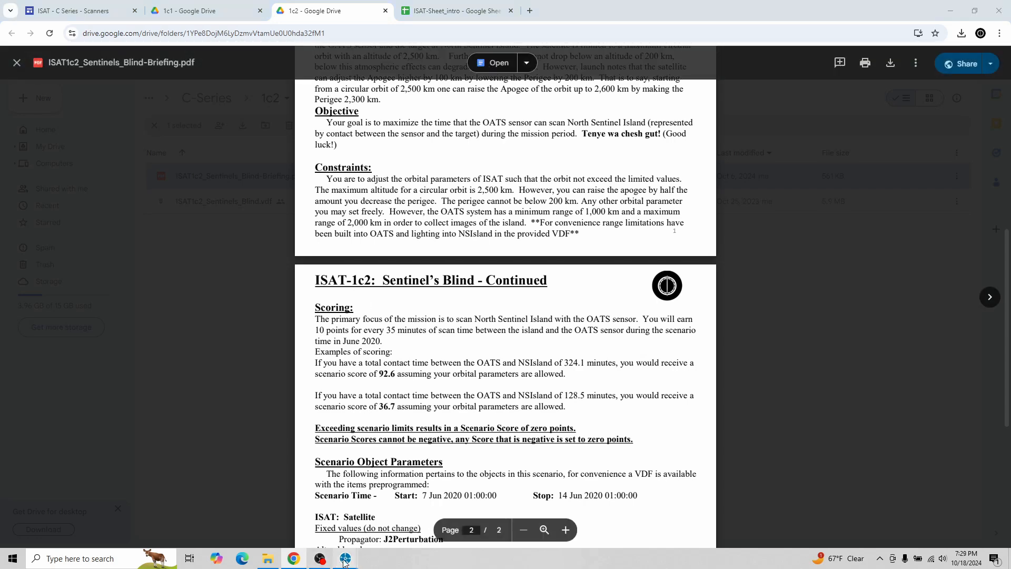
# Step: Return to the Sentinels Blind scenario in STK and inspect ISAT's OATS footprint relative to NSIsland up close
pyautogui.moveTo(345, 559)
pyautogui.click(386, 511)
pyautogui.moveTo(298, 182); pyautogui.dragTo(300, 216)
pyautogui.scroll(3, 354, 209)
pyautogui.scroll(3, 336, 204)
pyautogui.scroll(3, 237, 194)
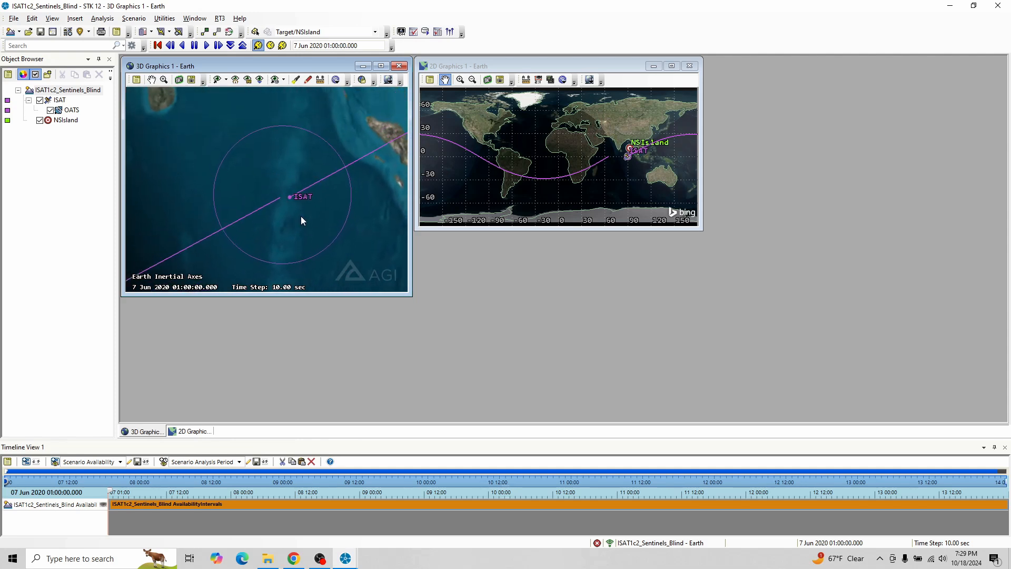
pyautogui.scroll(-3, 301, 215)
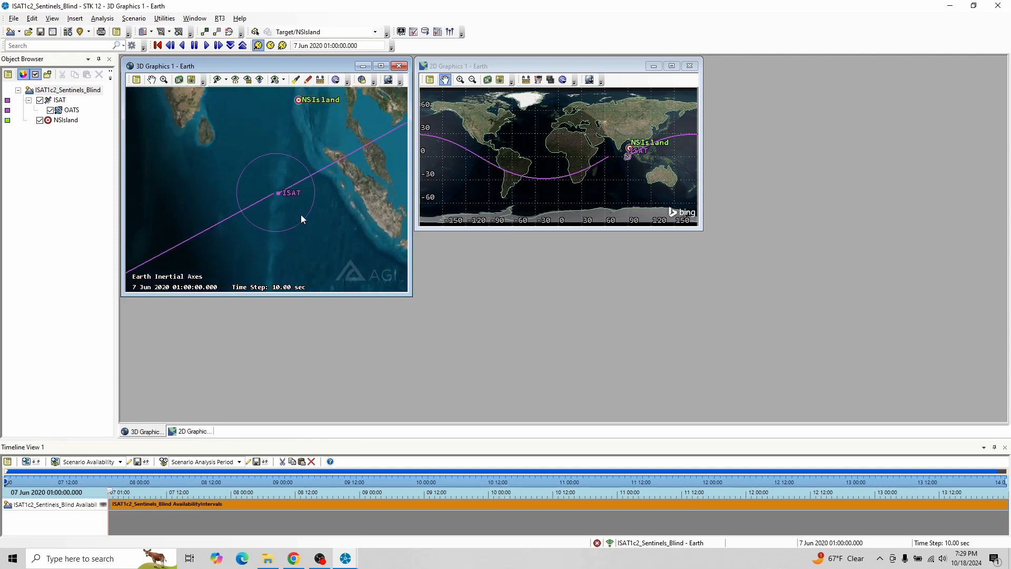
# Step: Open ISAT's orbit properties and enter 3000 km for both the apogee and perigee altitudes
pyautogui.rightClick(60, 100)
pyautogui.click(87, 108)
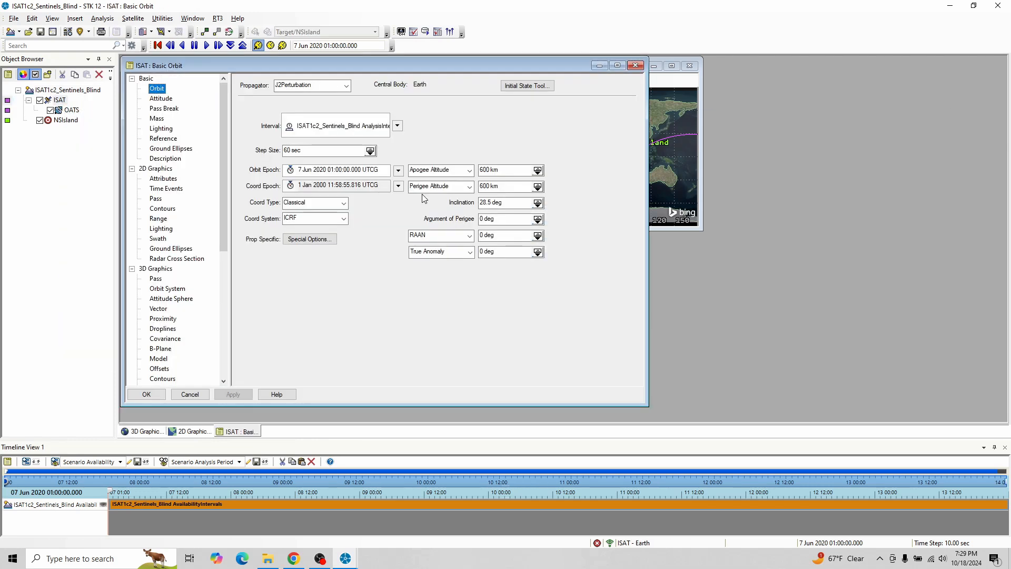
pyautogui.moveTo(485, 170); pyautogui.dragTo(479, 170)
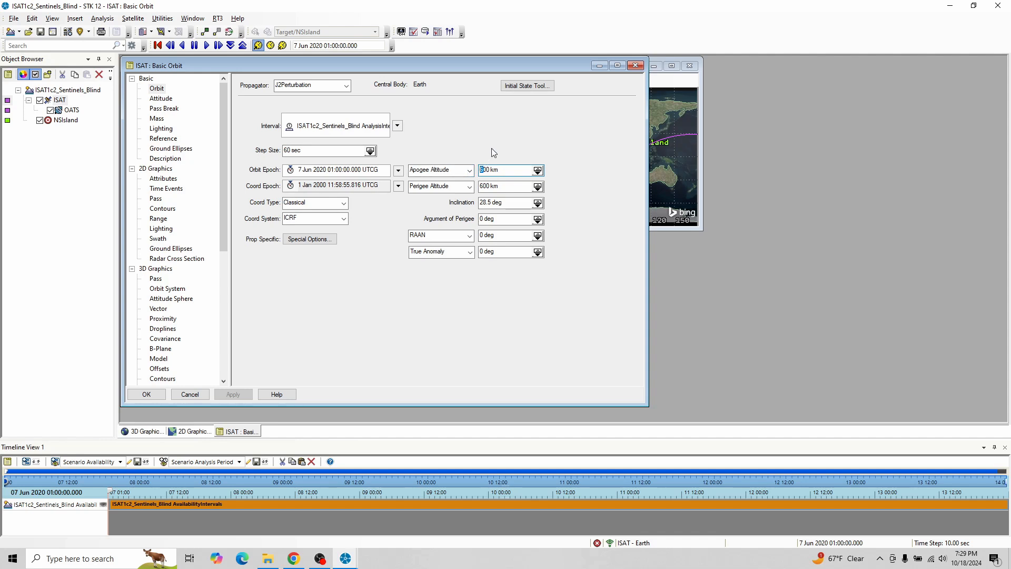
pyautogui.write('30')
pyautogui.moveTo(484, 186); pyautogui.dragTo(479, 186)
pyautogui.write('30')
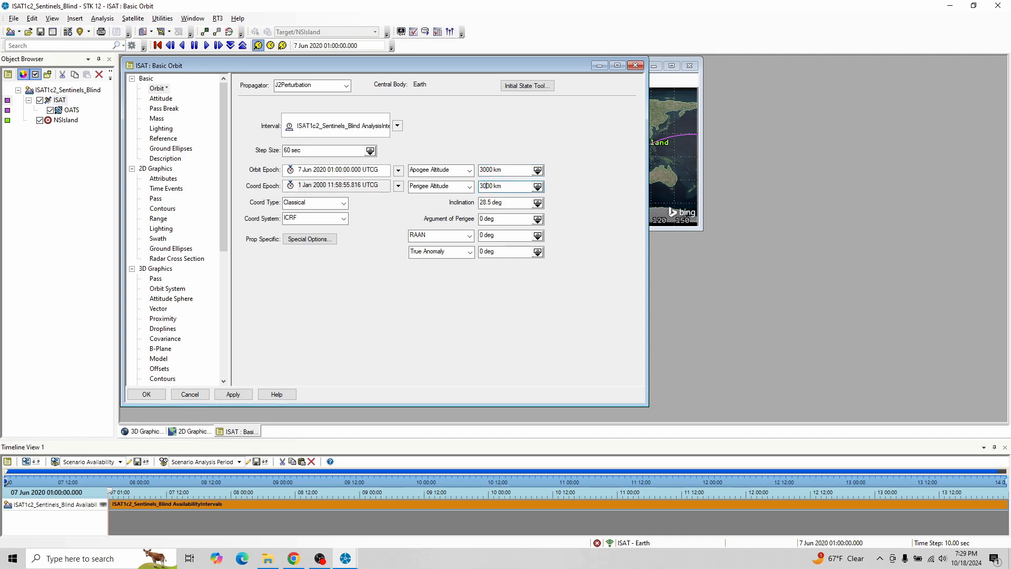
pyautogui.click(504, 170)
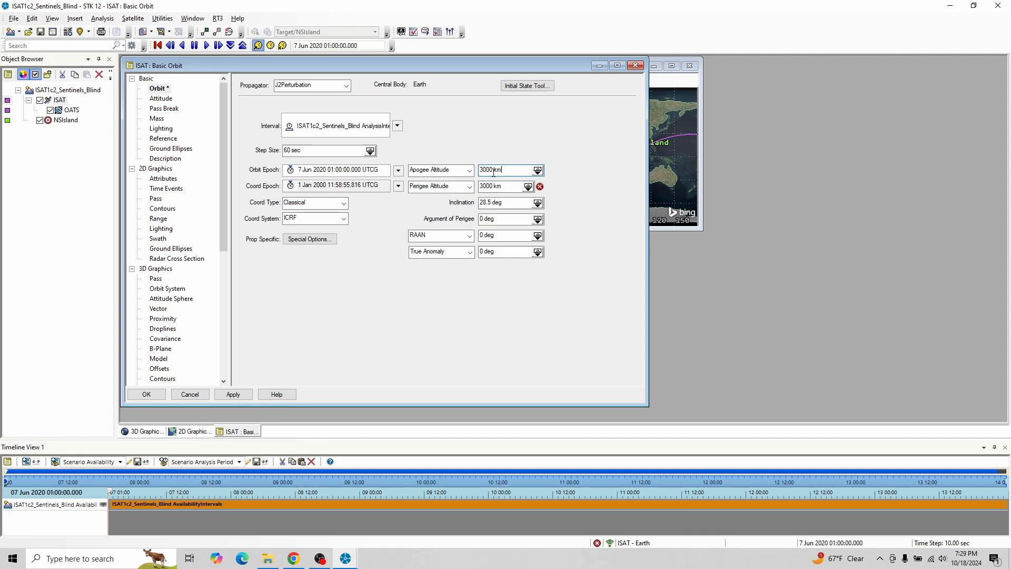
pyautogui.click(469, 169)
pyautogui.click(469, 170)
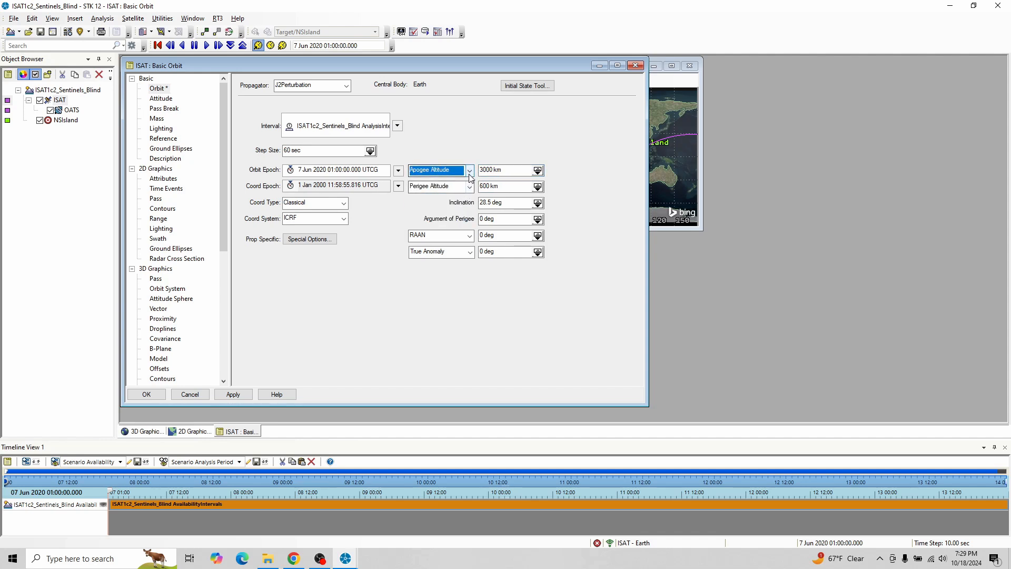
pyautogui.click(470, 169)
pyautogui.click(463, 182)
pyautogui.click(469, 170)
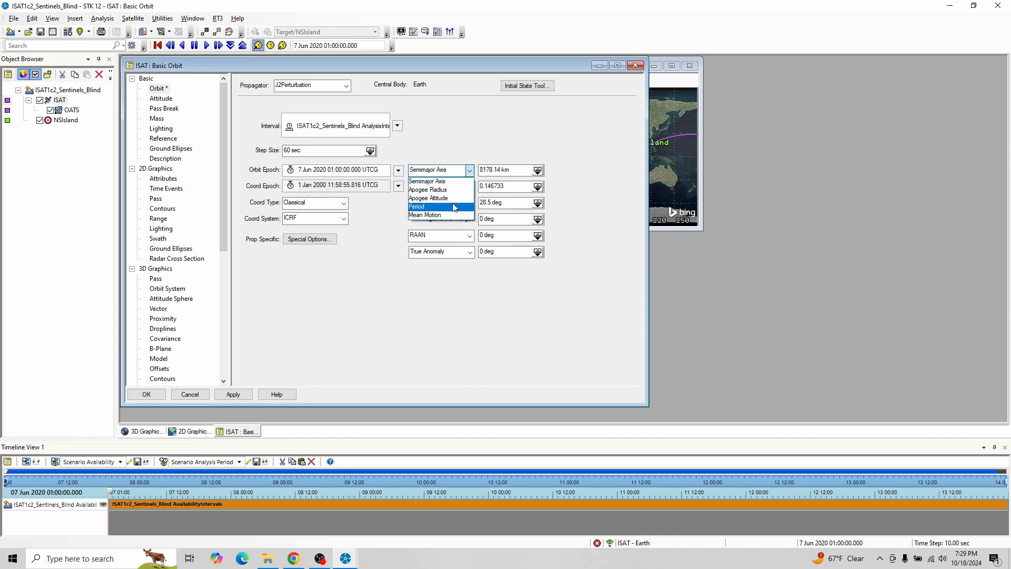
pyautogui.click(454, 199)
# Step: Set ISAT's perigee altitude to 3000 km, apply the orbit, and minimize the properties window
pyautogui.click(486, 186)
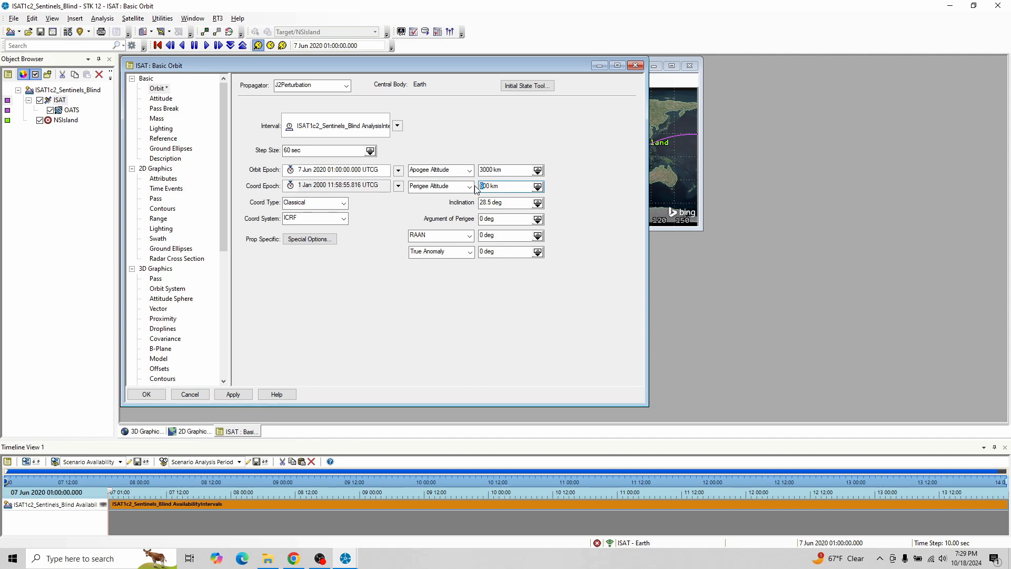
pyautogui.click(232, 395)
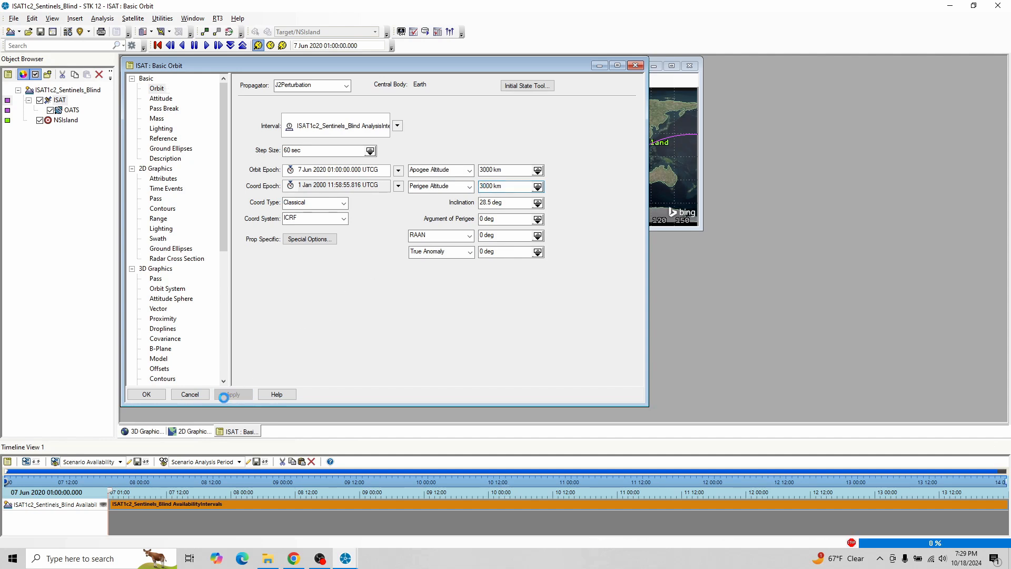
pyautogui.click(600, 65)
# Step: Maximize the 3D view and examine from several angles how the OATS sensor volume lies relative to Earth's surface and NSIsland
pyautogui.moveTo(242, 192); pyautogui.dragTo(286, 170)
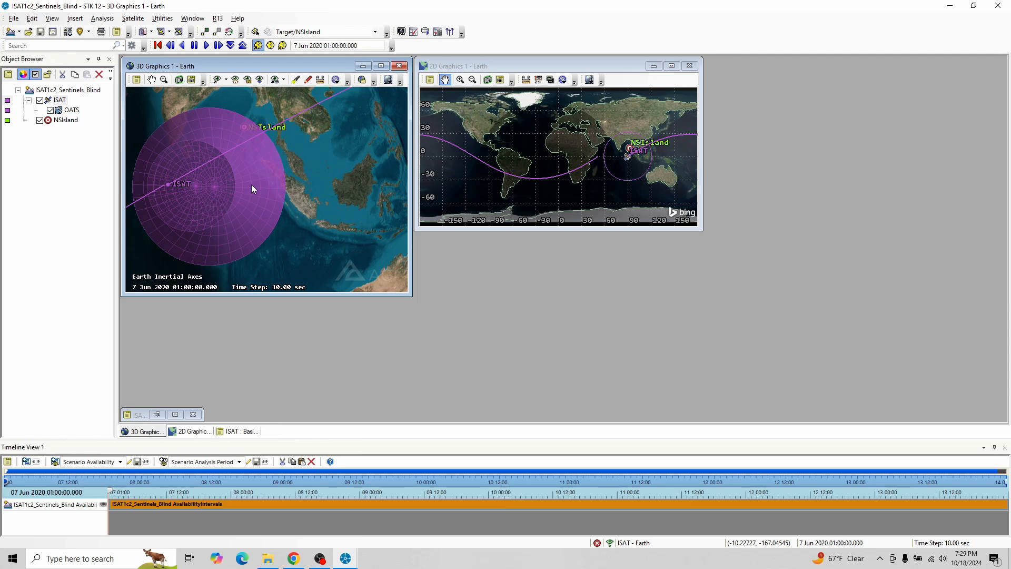
pyautogui.moveTo(252, 188); pyautogui.dragTo(344, 176)
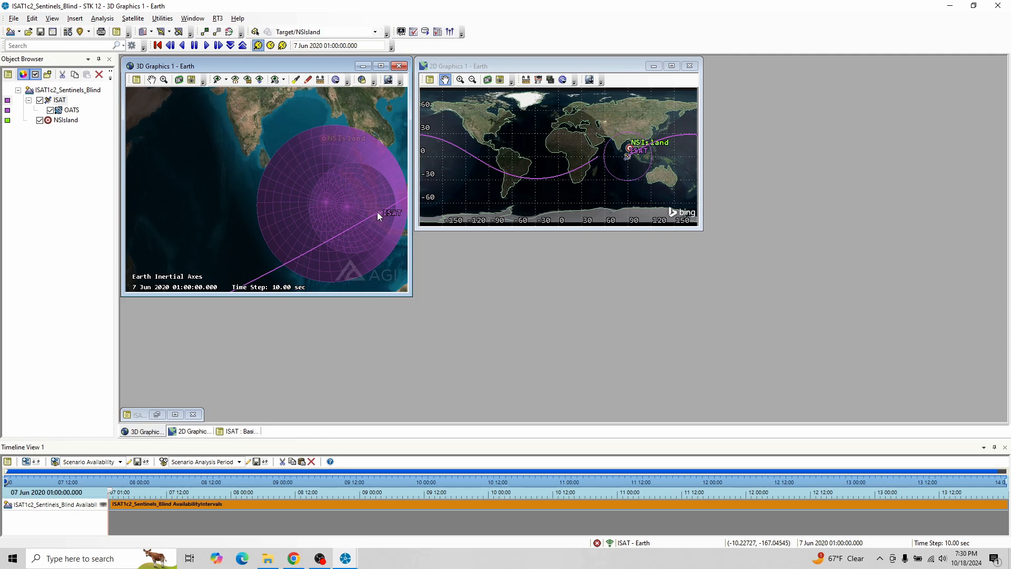
pyautogui.moveTo(261, 189); pyautogui.dragTo(366, 254)
pyautogui.scroll(-5, 322, 223)
pyautogui.scroll(-2, 362, 226)
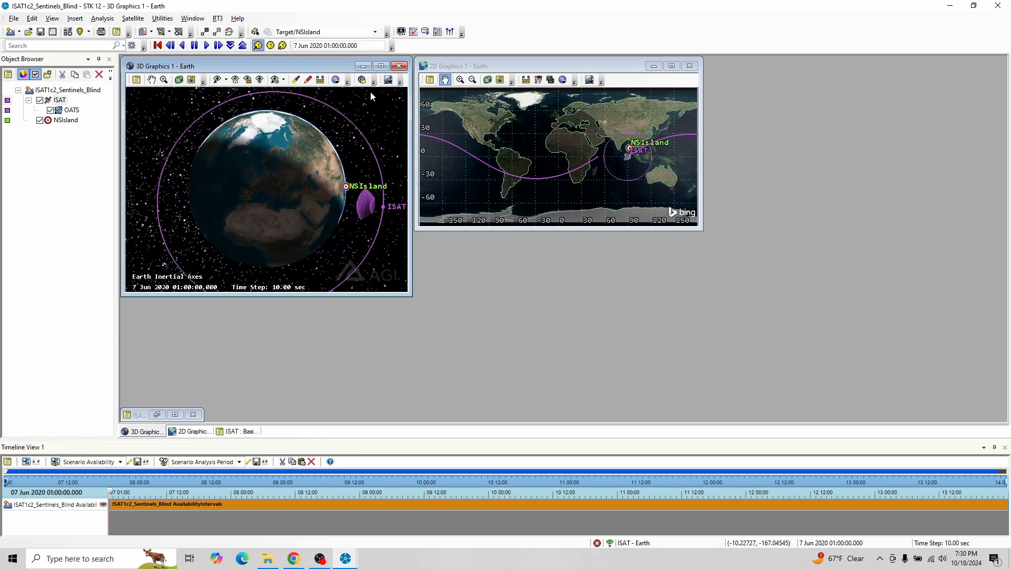
pyautogui.click(381, 66)
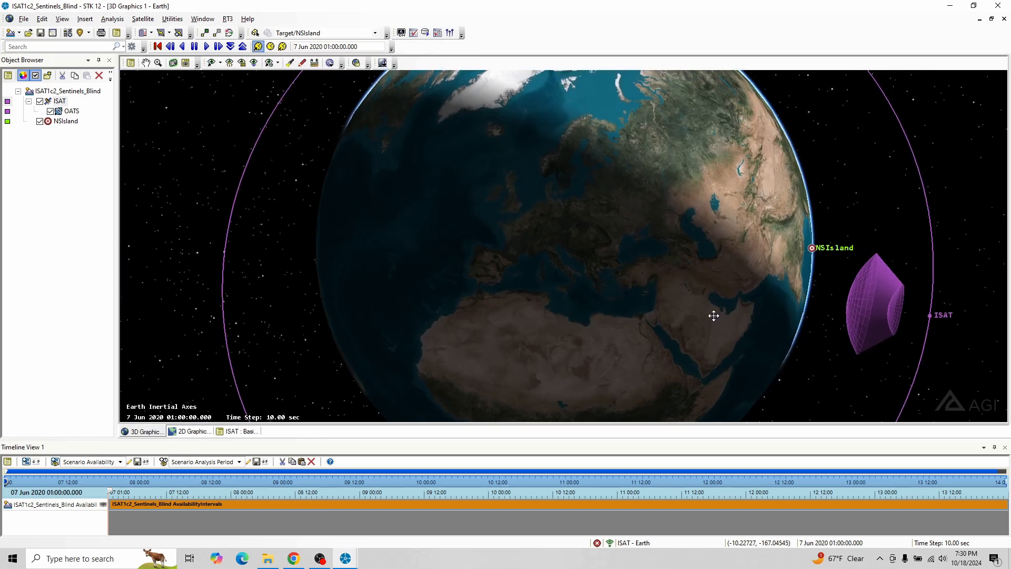
pyautogui.moveTo(687, 307); pyautogui.dragTo(671, 303)
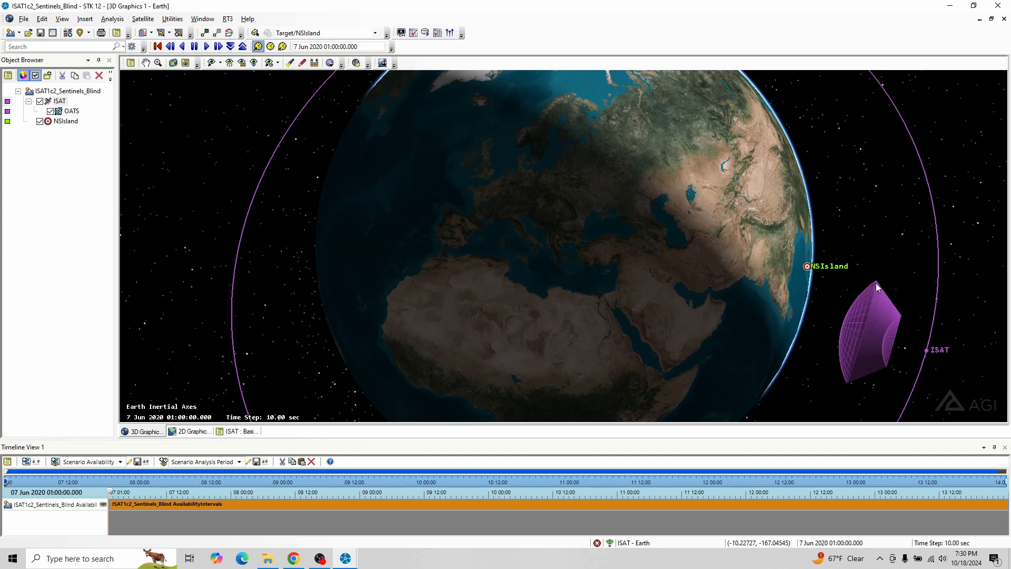
pyautogui.moveTo(847, 343); pyautogui.dragTo(791, 307)
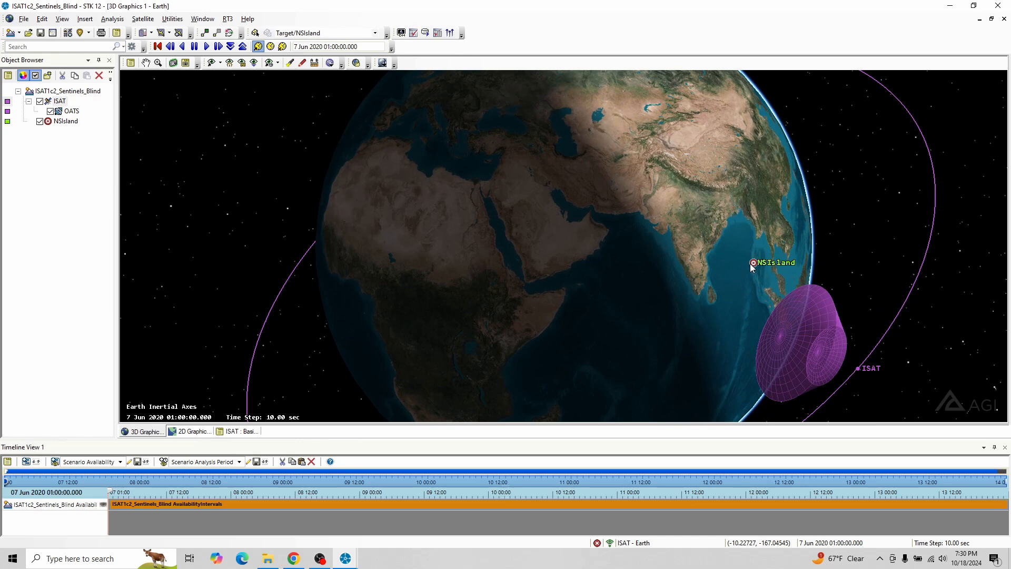
# Step: Compute access from the OATS sensor to NSIsland
pyautogui.rightClick(73, 115)
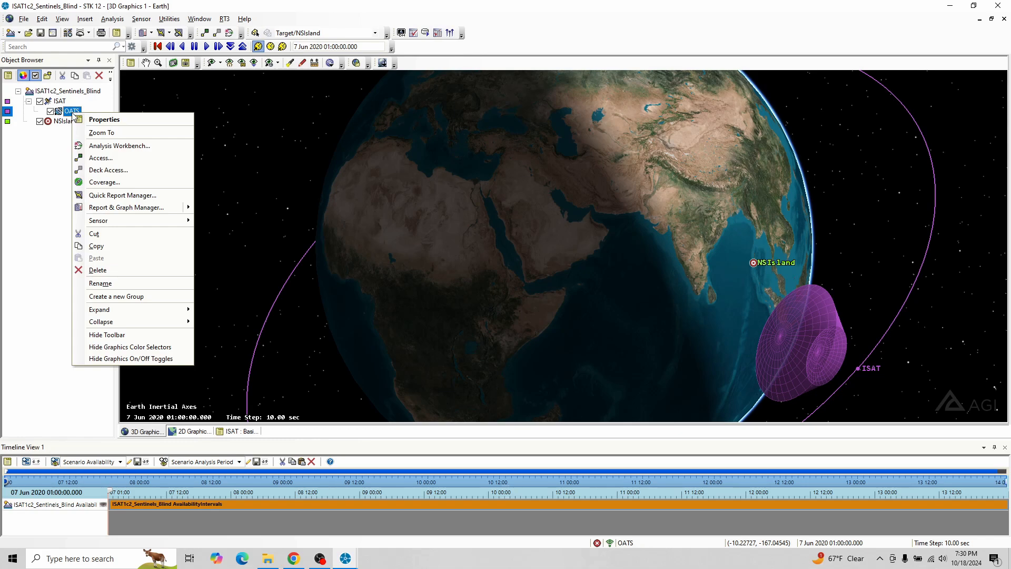
pyautogui.click(134, 158)
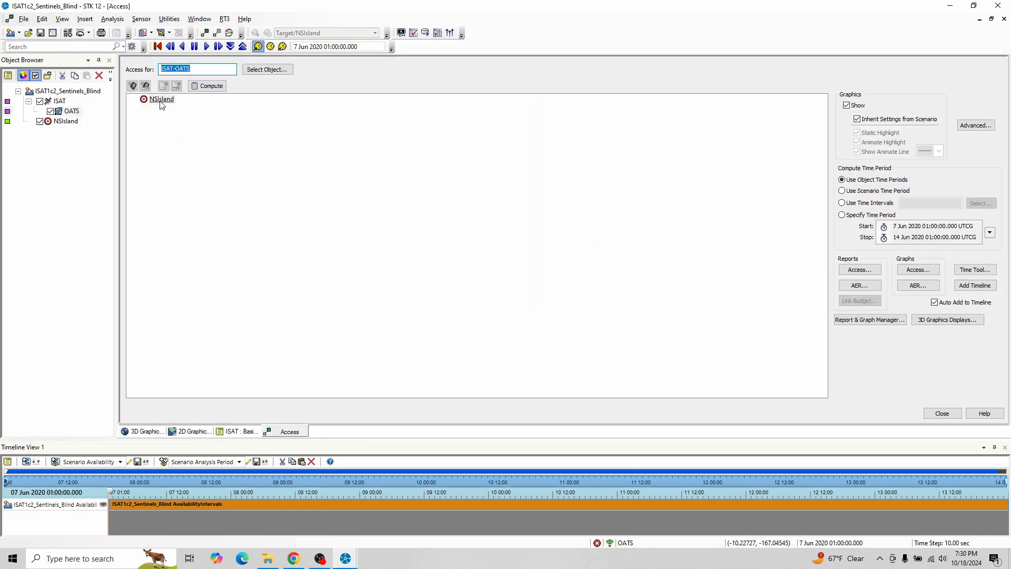
pyautogui.click(162, 100)
pyautogui.click(208, 86)
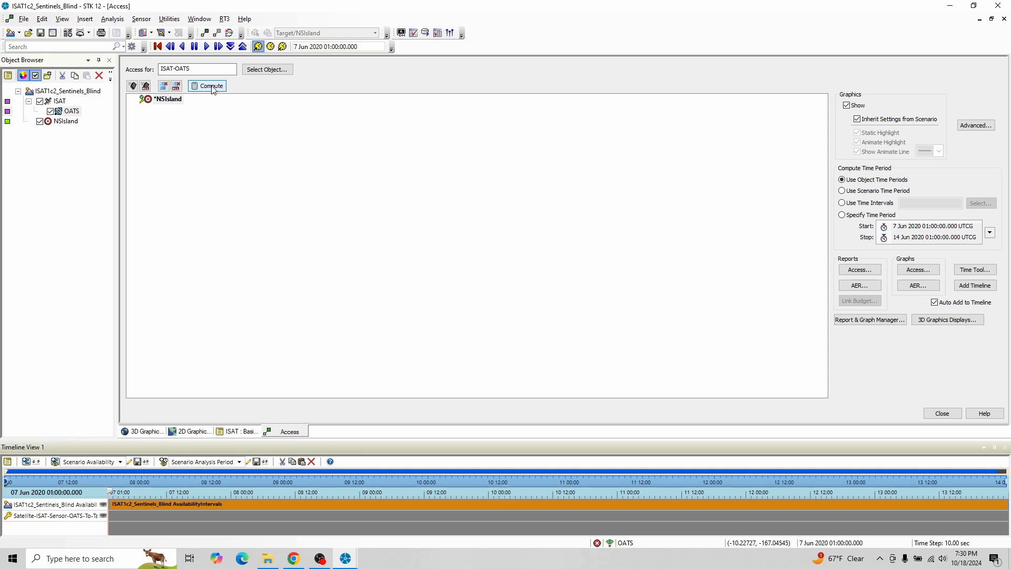
# Step: Generate the access report from OATS to NSIsland, restore the windows and arrange the report and Access windows clear of the 3D view
pyautogui.click(871, 270)
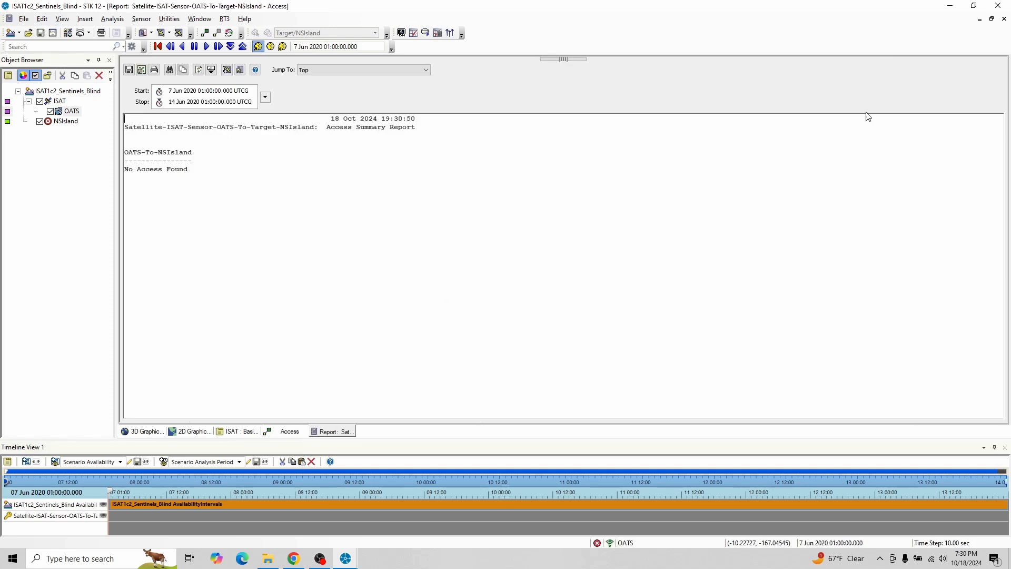
pyautogui.click(991, 19)
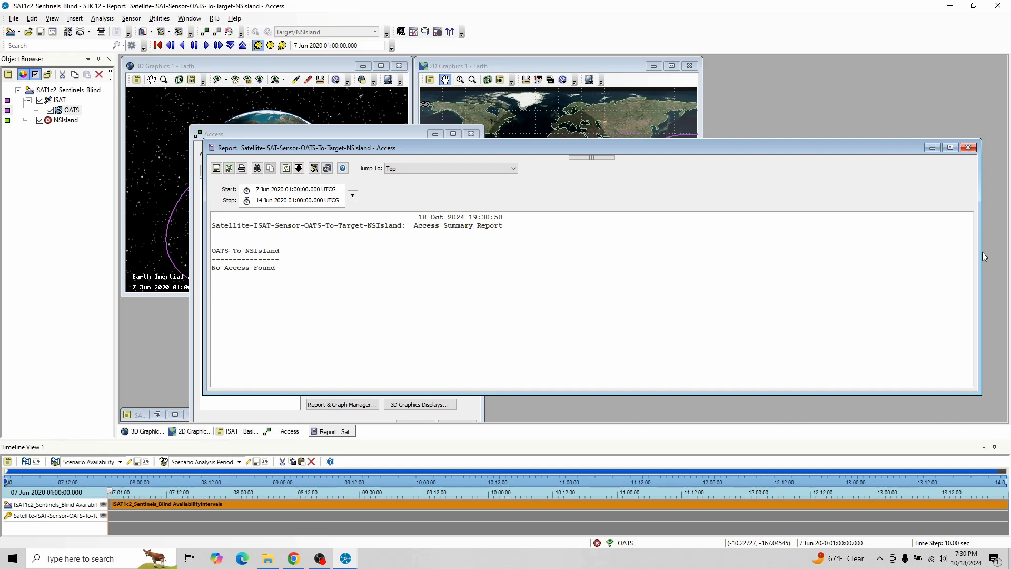
pyautogui.moveTo(981, 252); pyautogui.dragTo(542, 252)
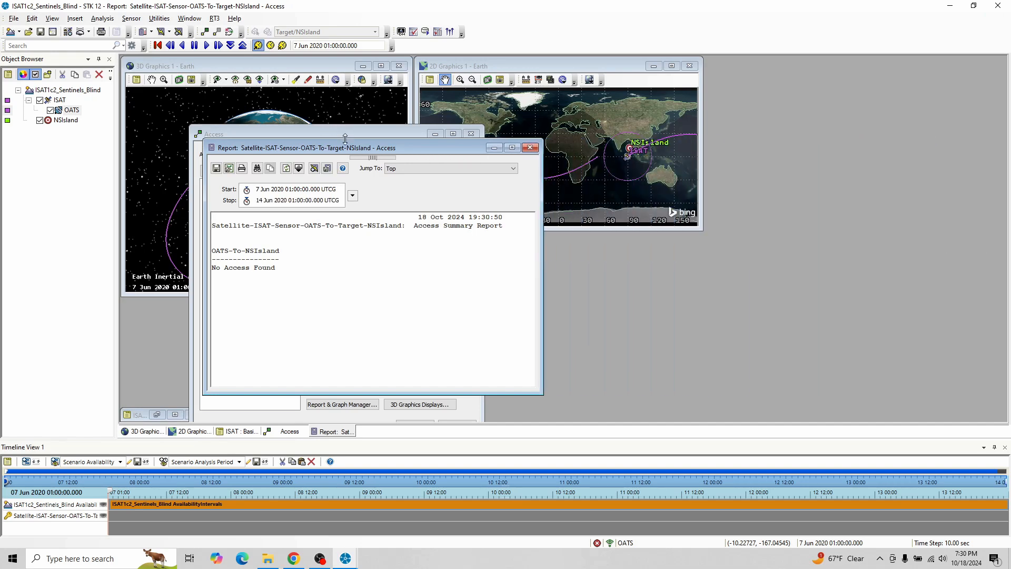
pyautogui.moveTo(356, 149); pyautogui.dragTo(712, 169)
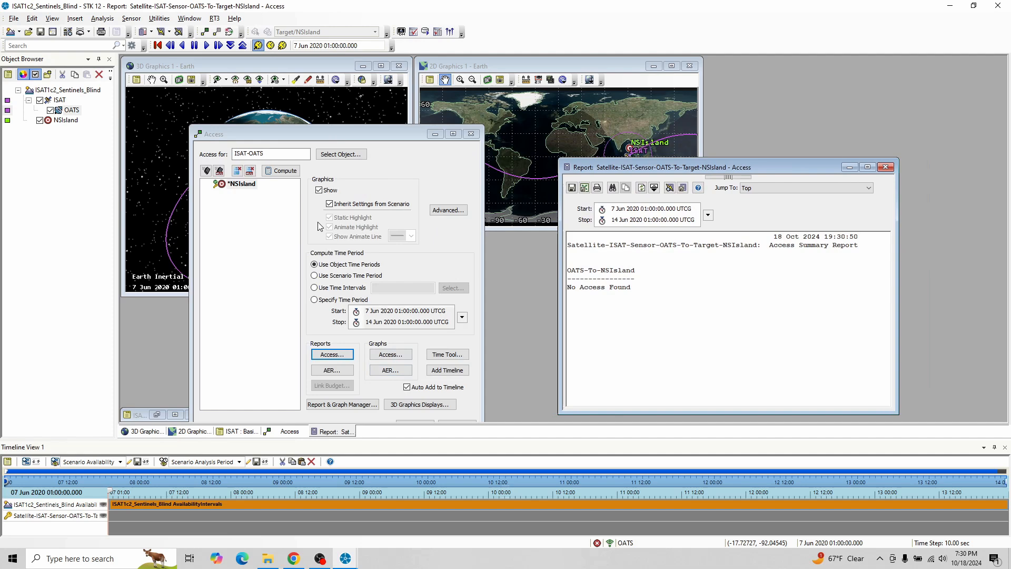
pyautogui.moveTo(381, 138); pyautogui.dragTo(696, 112)
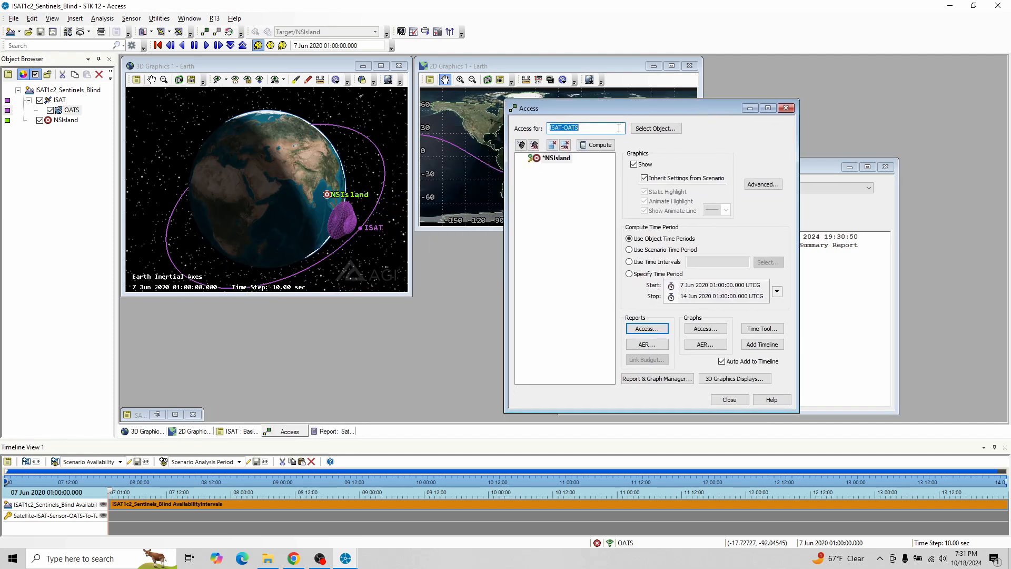
pyautogui.click(340, 207)
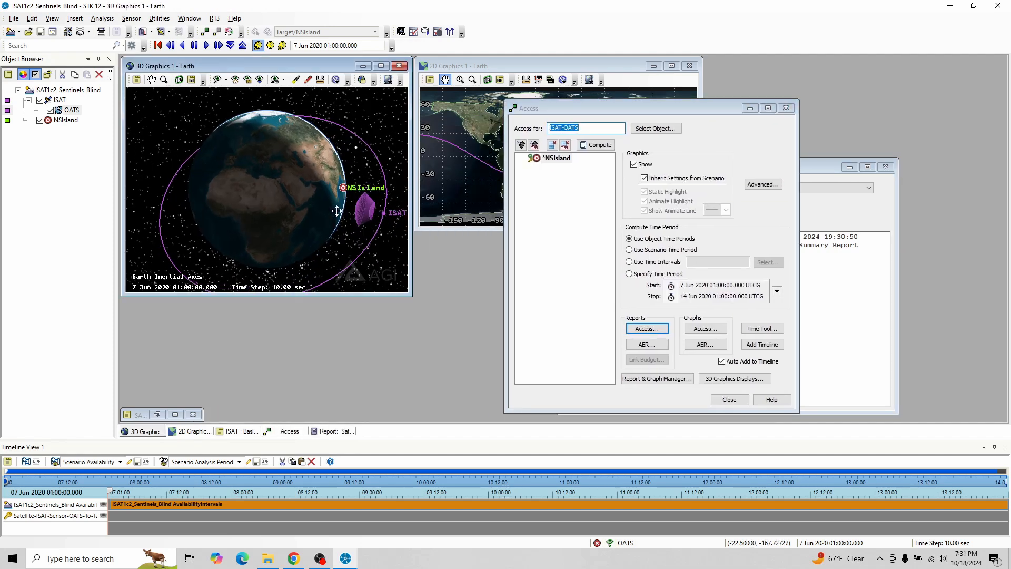
# Step: Disable the OATS sensor's maximum range constraint, apply it, and examine the sensor volume beside the properties window
pyautogui.rightClick(71, 113)
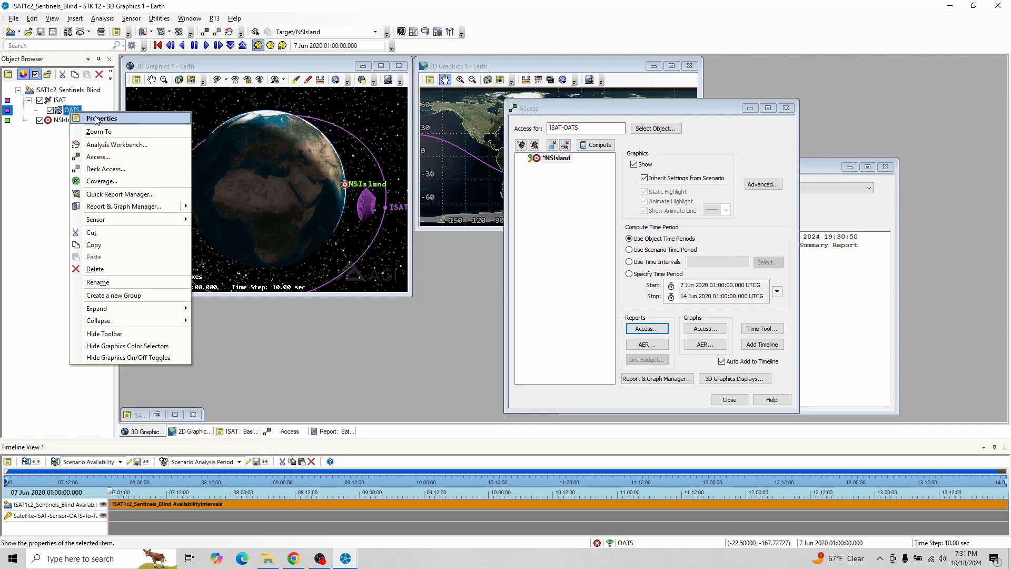
pyautogui.click(87, 119)
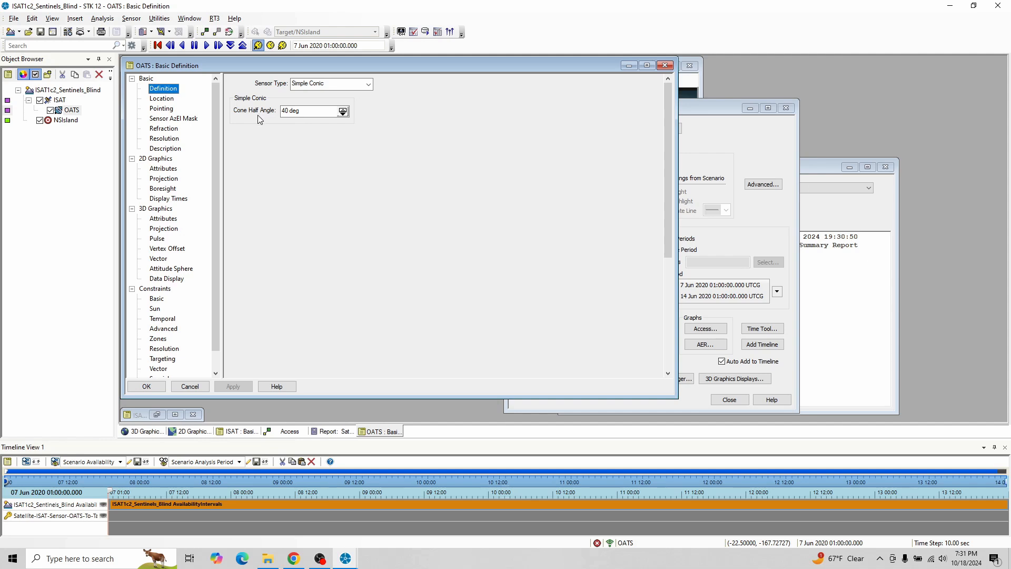
pyautogui.click(157, 299)
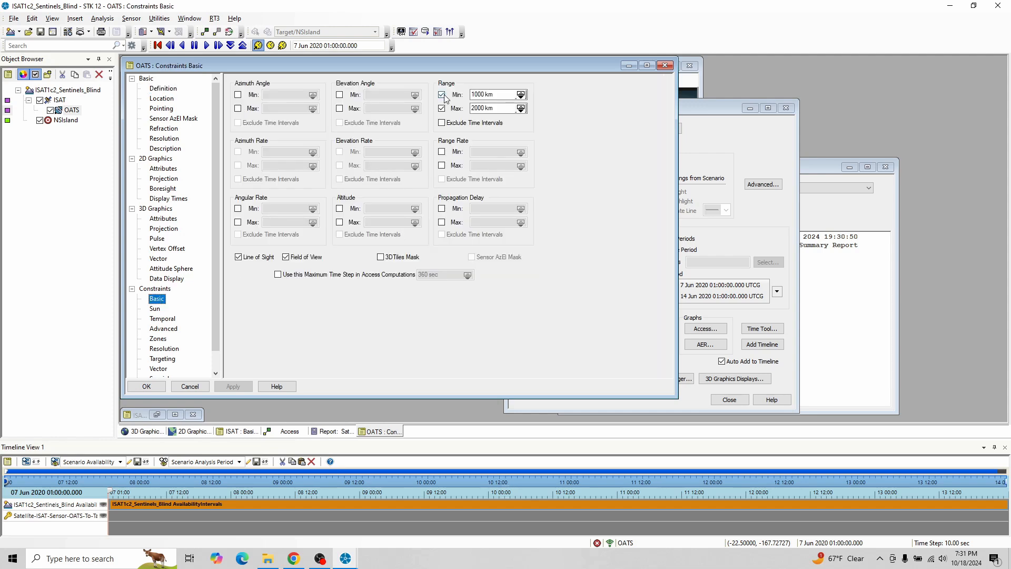
pyautogui.click(478, 94)
pyautogui.click(482, 108)
pyautogui.click(442, 108)
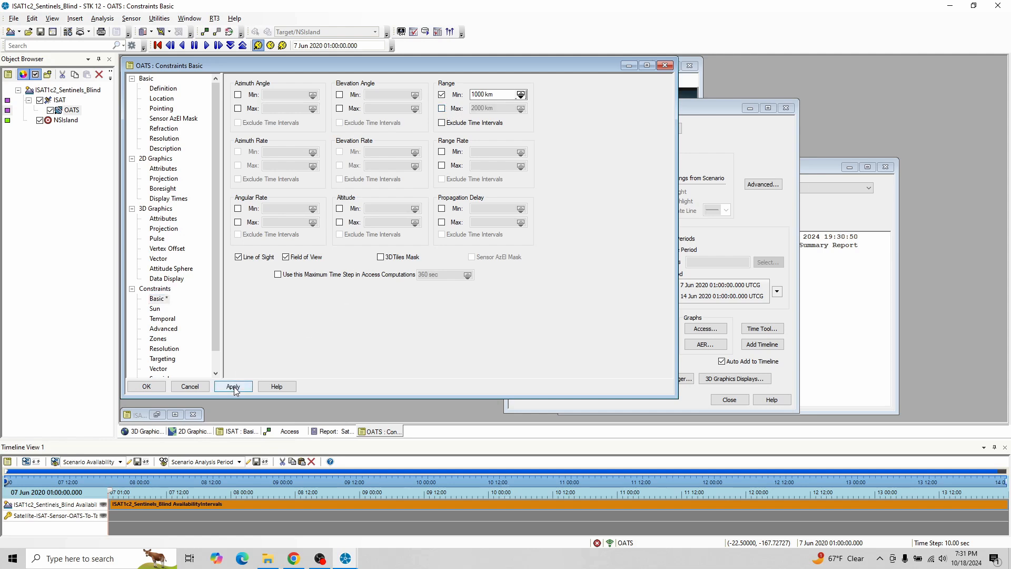
pyautogui.click(233, 386)
pyautogui.moveTo(453, 64); pyautogui.dragTo(777, 111)
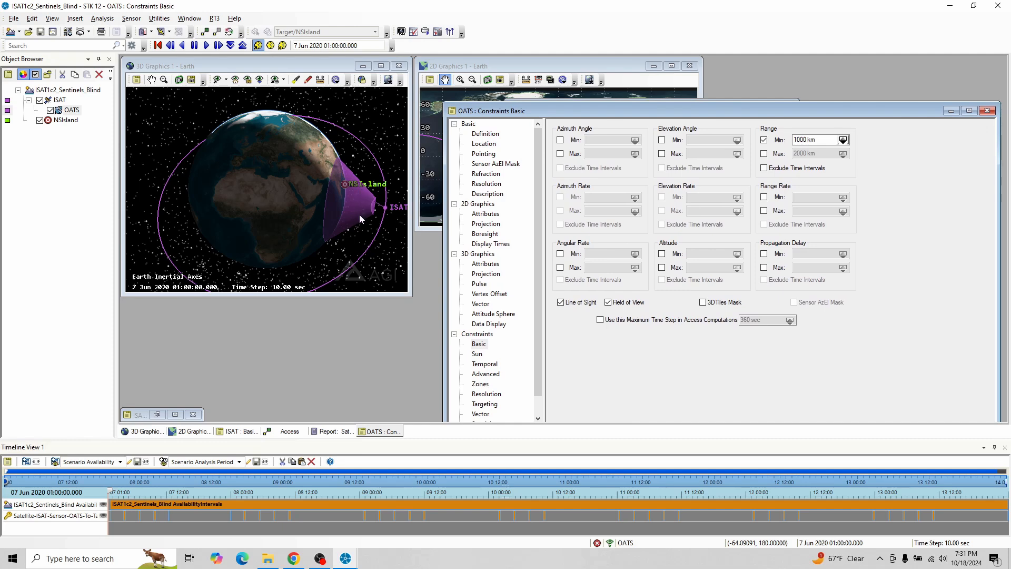
pyautogui.moveTo(310, 190); pyautogui.dragTo(283, 180)
# Step: Re-enable the OATS sensor's 2000 km maximum range constraint, apply it, and compare the sensor volume with Earth's surface
pyautogui.click(764, 154)
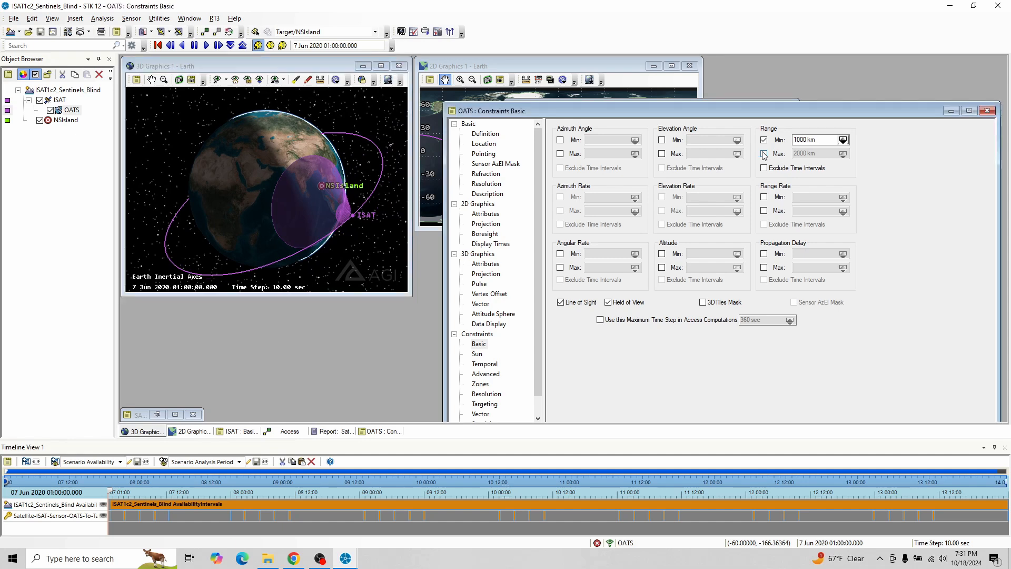
pyautogui.click(764, 154)
pyautogui.moveTo(662, 111); pyautogui.dragTo(627, 70)
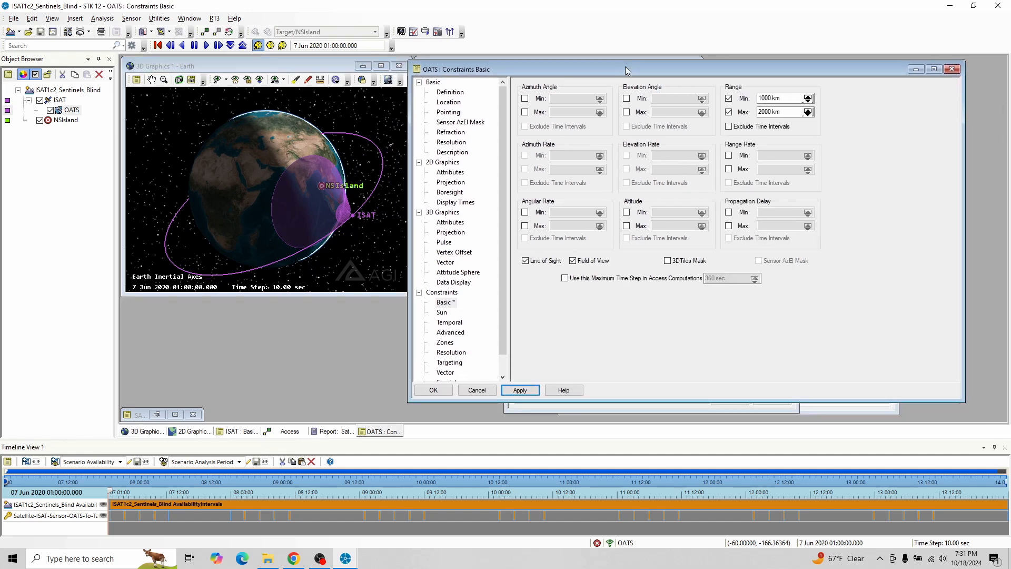
pyautogui.click(532, 390)
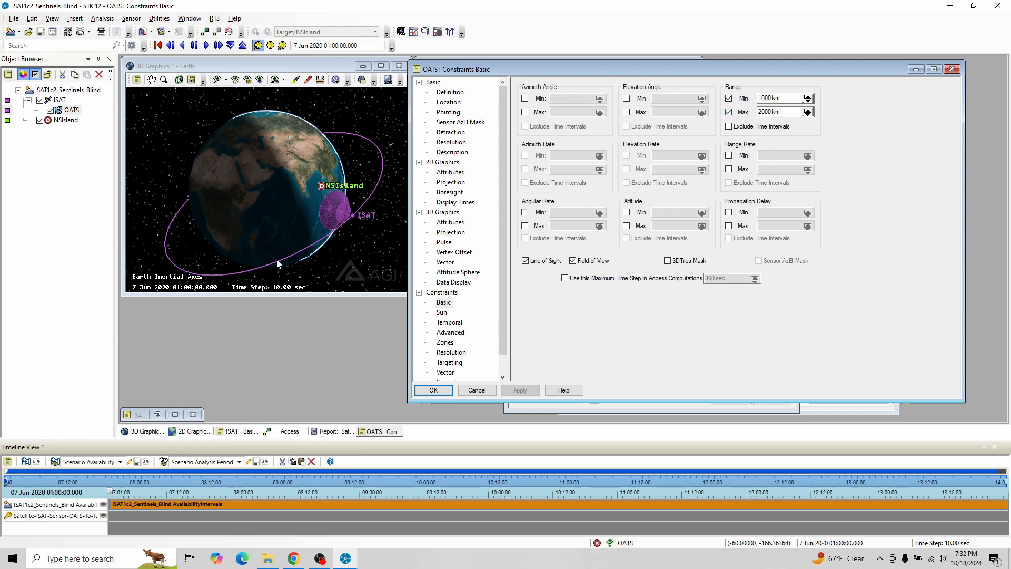
pyautogui.moveTo(324, 191); pyautogui.dragTo(371, 188)
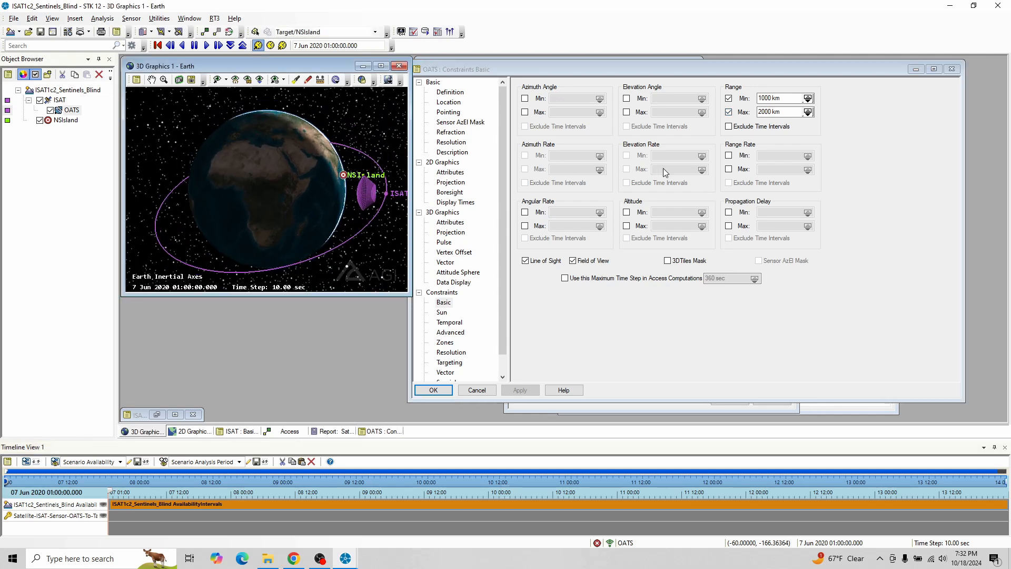
# Step: Turn the OATS maximum range limit off again, apply the change, and view how far the sensor cone reaches
pyautogui.click(729, 112)
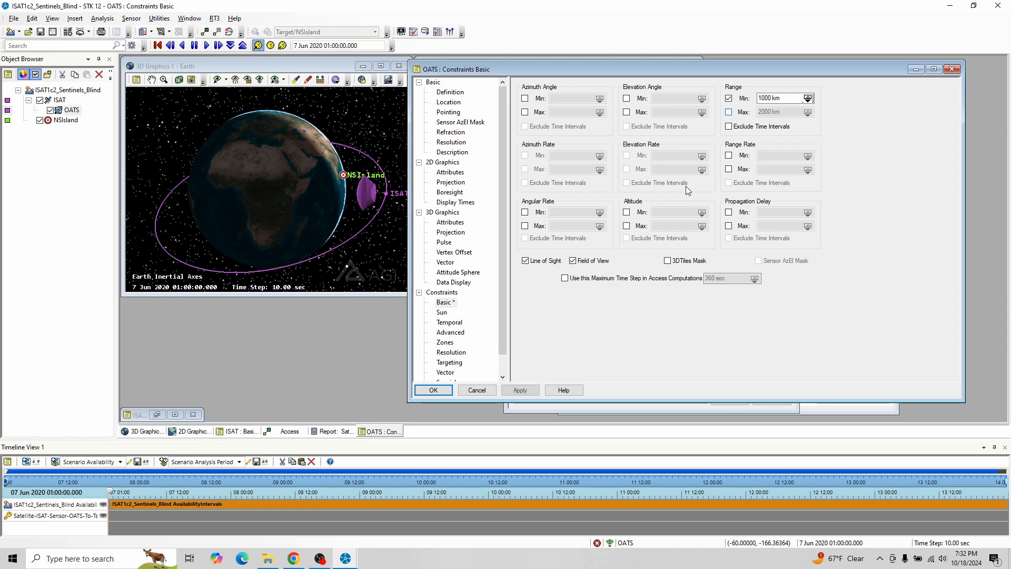
pyautogui.click(520, 392)
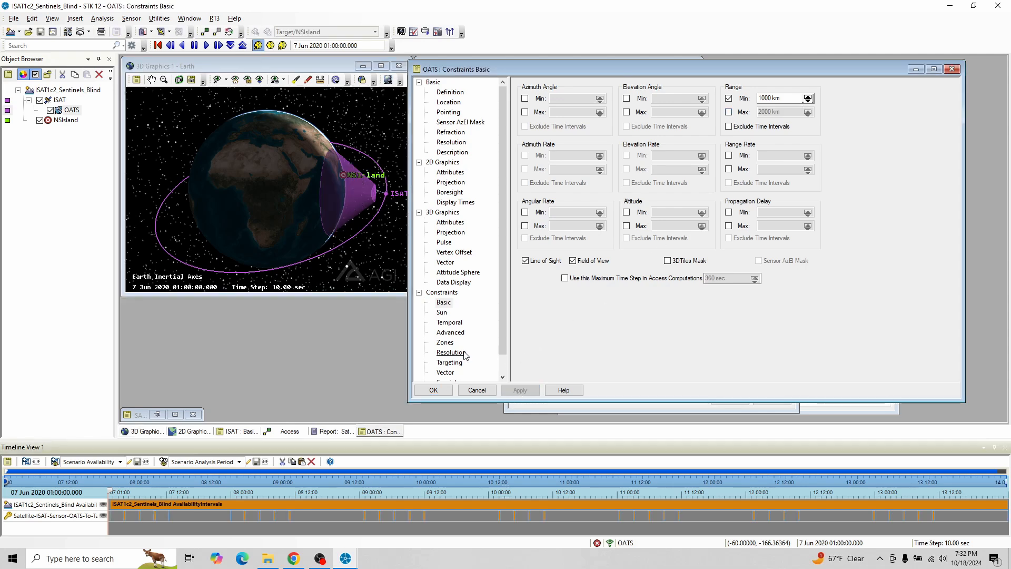
pyautogui.moveTo(352, 209); pyautogui.dragTo(337, 205)
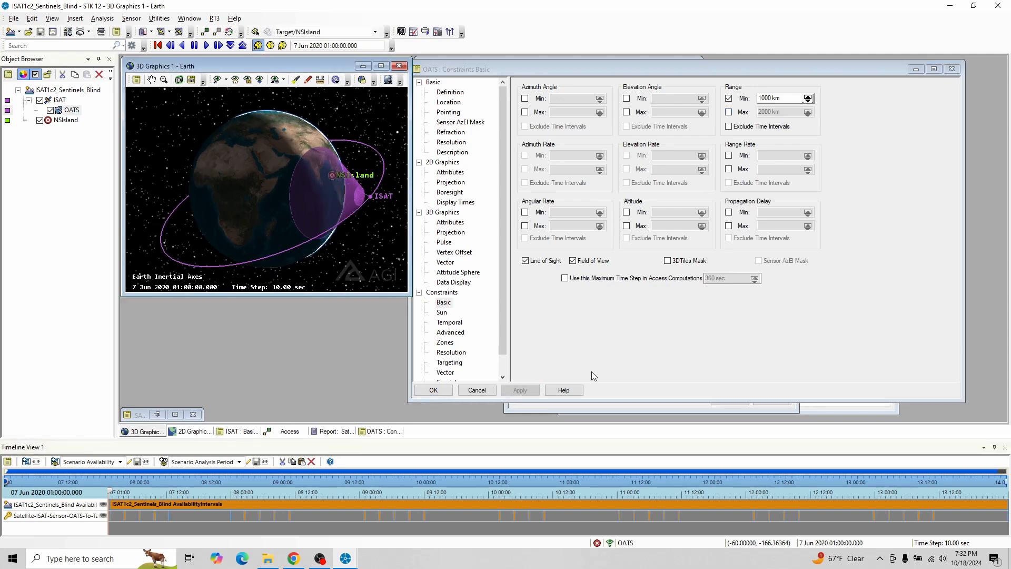
# Step: Refresh the OATS-to-NSIsland access report, review the access durations down to the total, and close the report
pyautogui.click(834, 411)
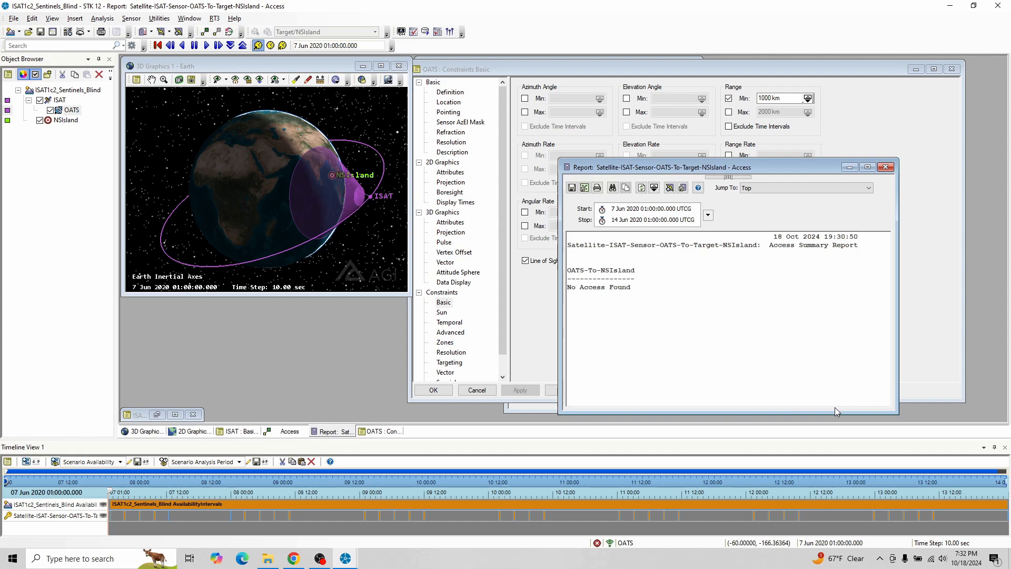
pyautogui.click(642, 189)
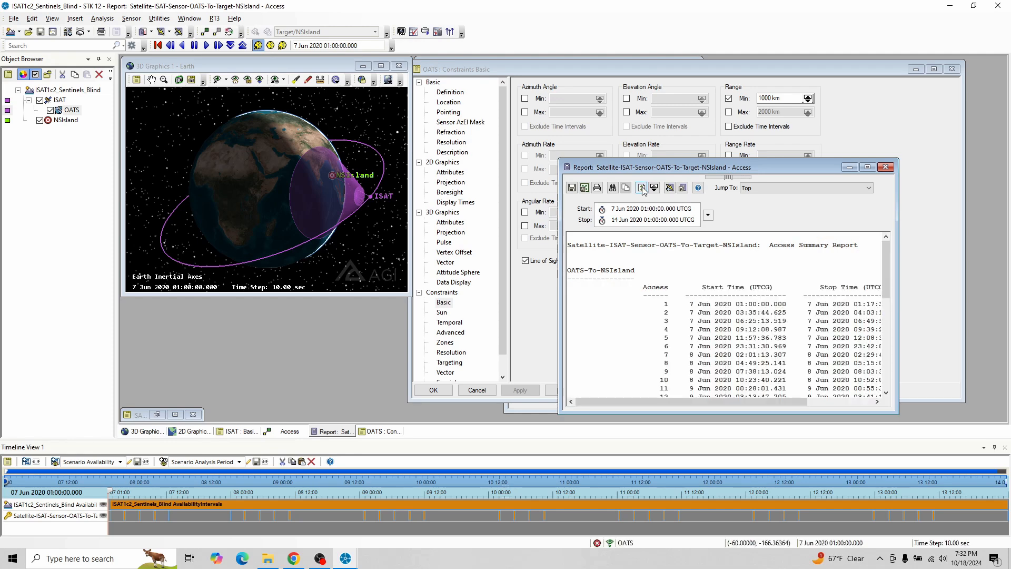
pyautogui.moveTo(744, 402); pyautogui.dragTo(819, 390)
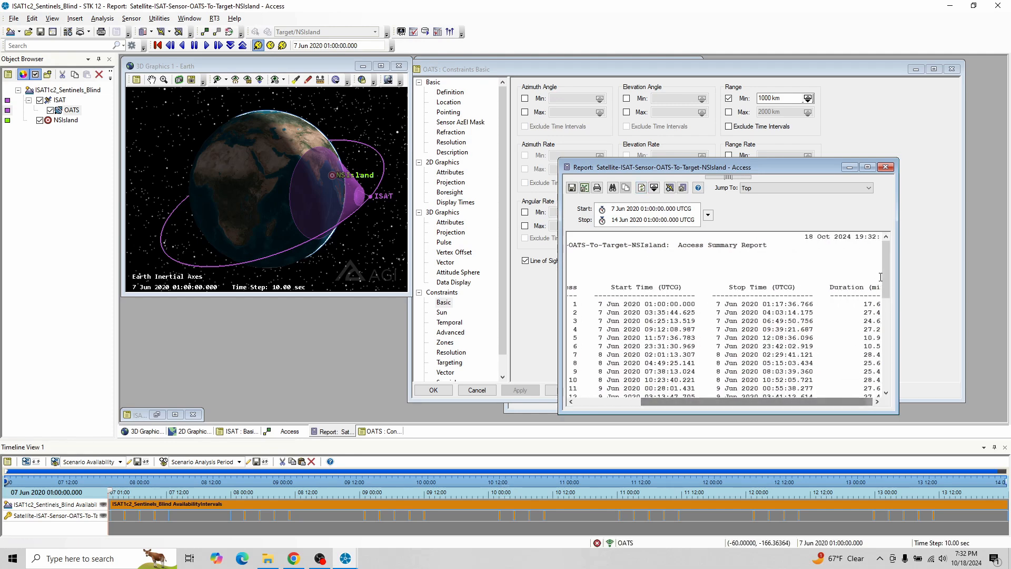
pyautogui.moveTo(887, 257); pyautogui.dragTo(864, 402)
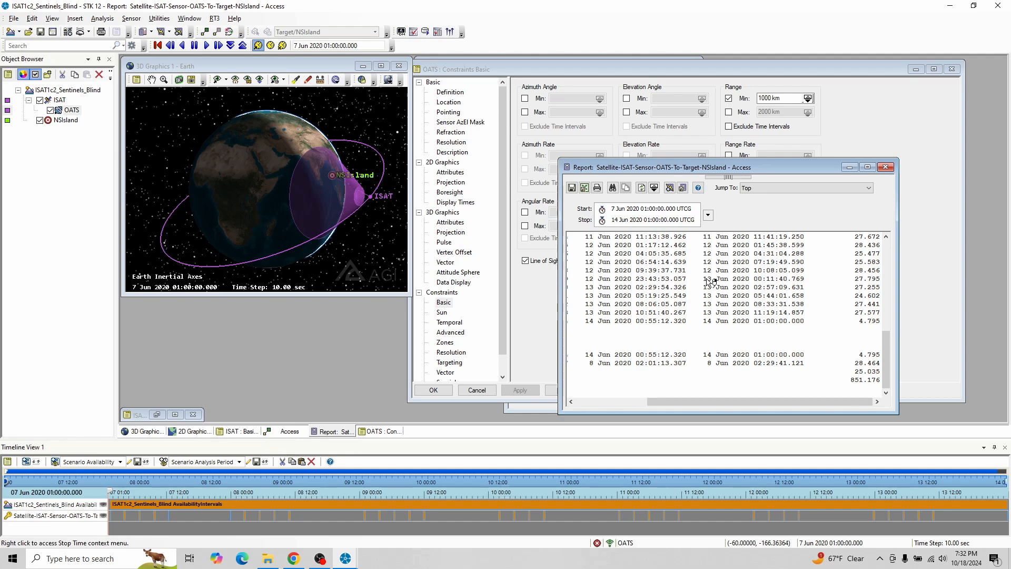
pyautogui.click(885, 167)
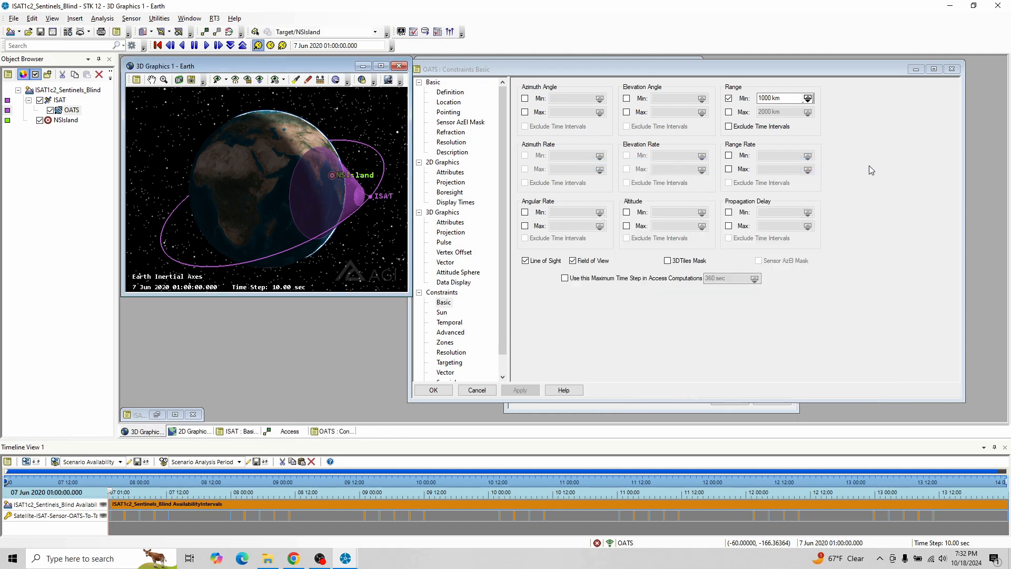
# Step: Restore the OATS maximum range constraint of 2000 km, apply it, and close the Access window
pyautogui.click(729, 113)
pyautogui.click(520, 391)
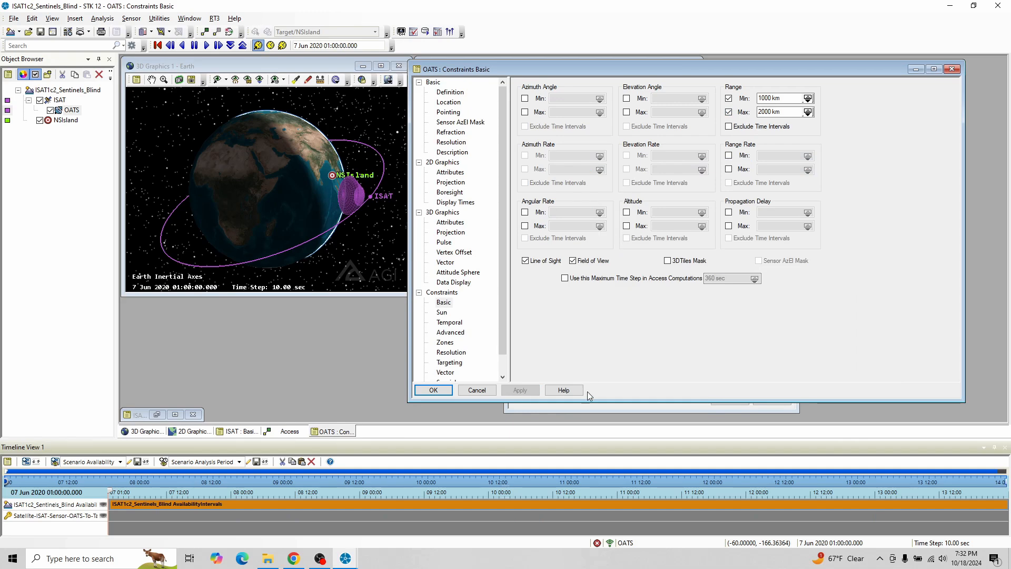
pyautogui.click(613, 405)
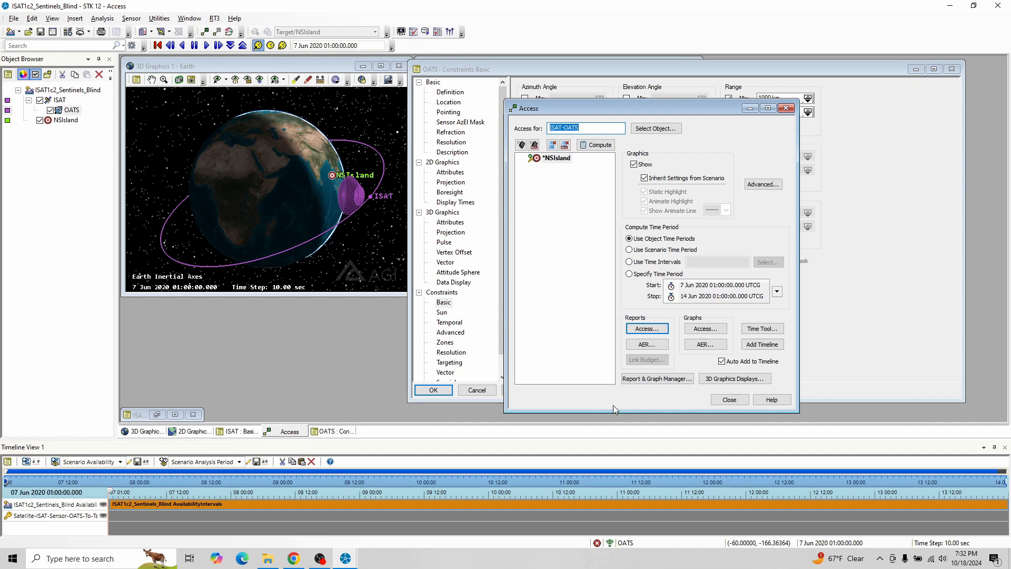
pyautogui.click(729, 400)
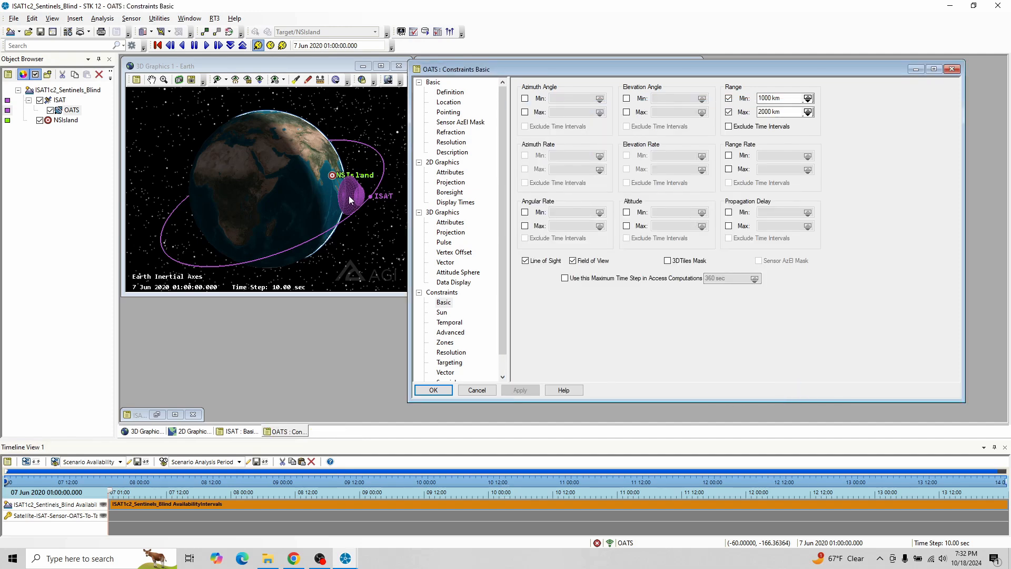
# Step: Examine the location of NSIsland up close in the 3D view
pyautogui.moveTo(347, 200); pyautogui.dragTo(326, 190)
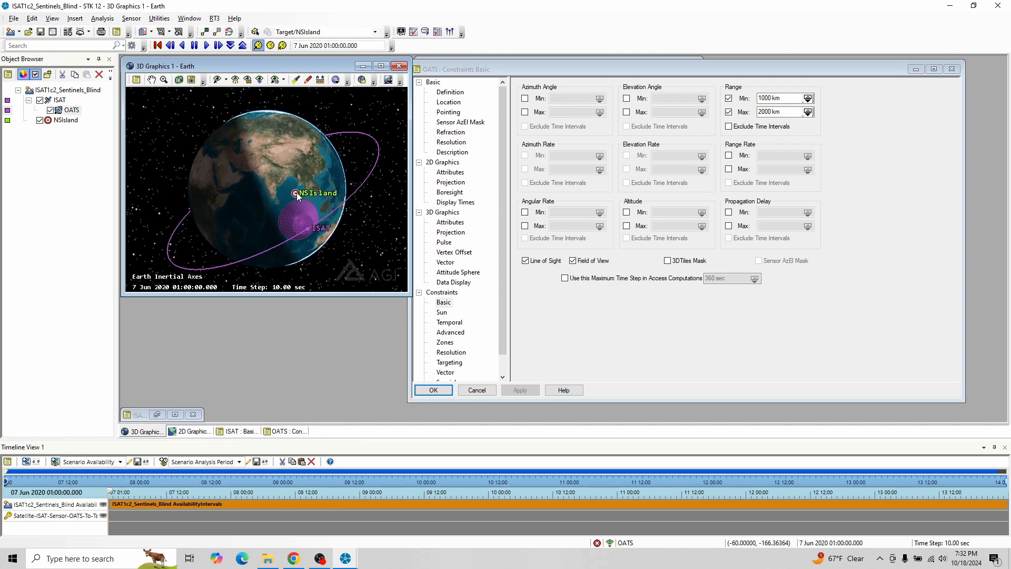
pyautogui.scroll(5, 326, 208)
pyautogui.moveTo(333, 211); pyautogui.dragTo(254, 183)
pyautogui.scroll(4, 316, 226)
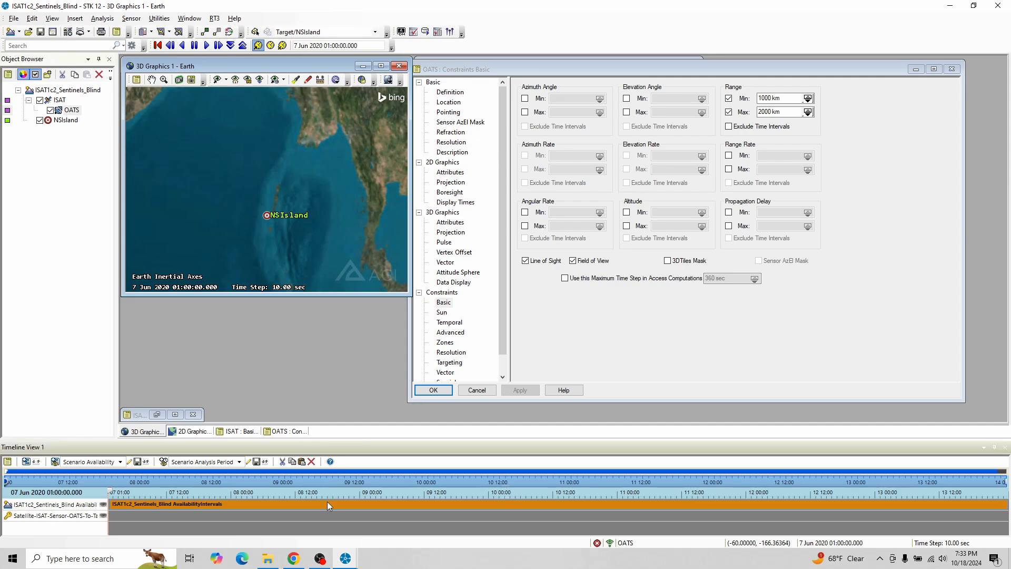
# Step: Switch to Chrome, read the OATS and NSIsland parameters in the scenario briefing, and return to STK
pyautogui.click(293, 558)
pyautogui.scroll(-5, 440, 333)
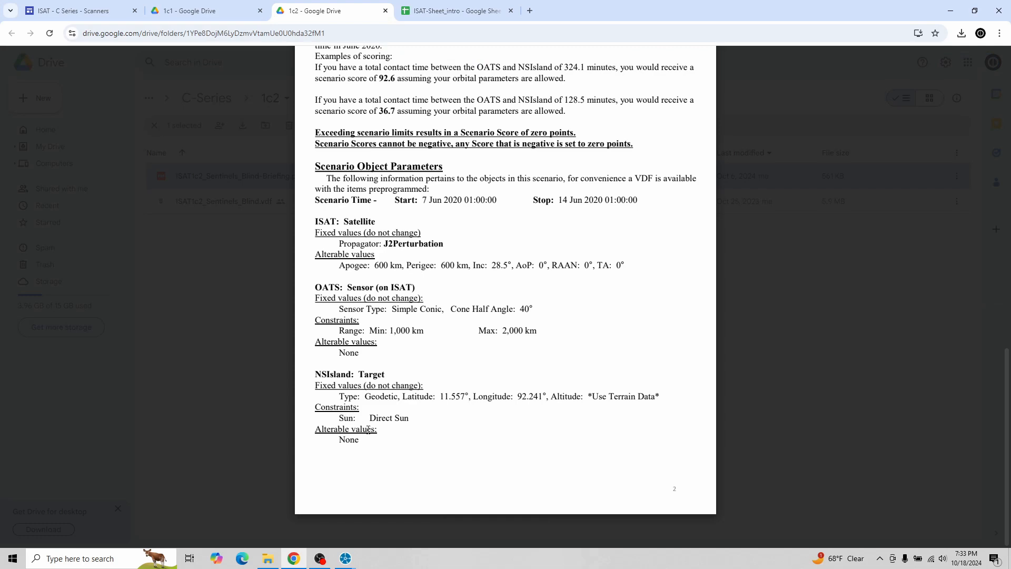
pyautogui.click(386, 511)
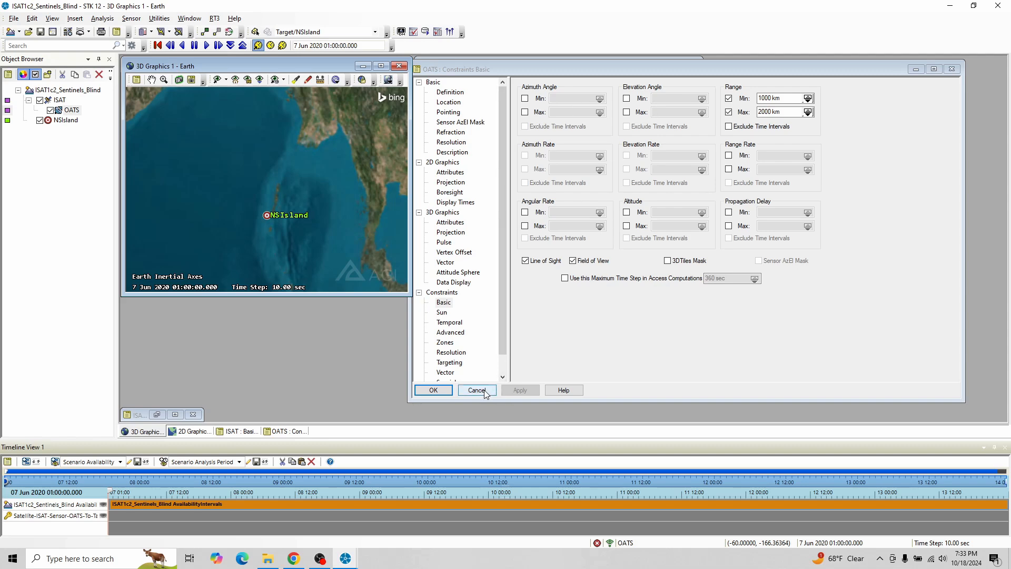
# Step: Check the Sun constraints of the OATS sensor, close its properties without changes, and inspect NSIsland's position and Sun constraints
pyautogui.click(442, 314)
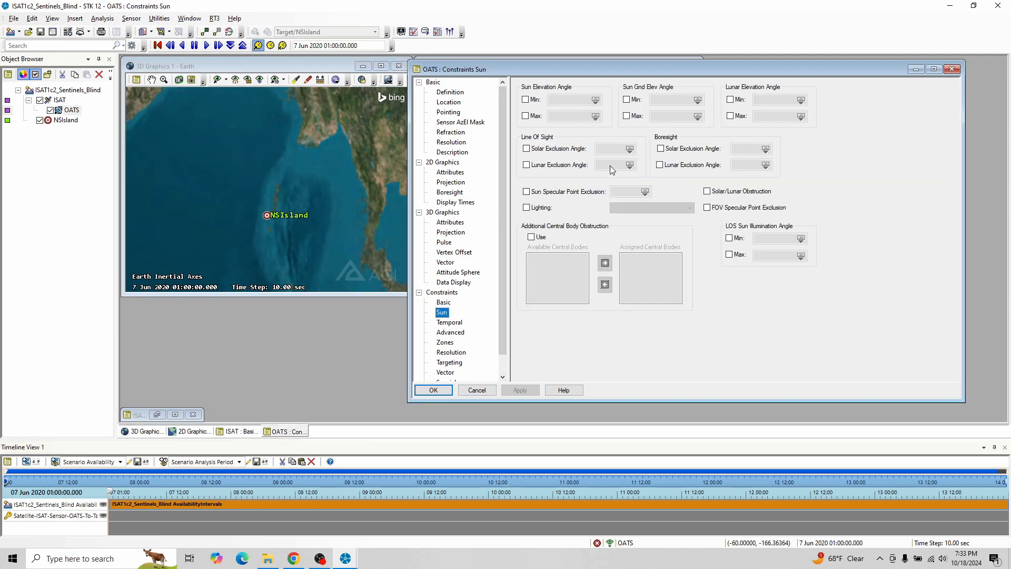
pyautogui.click(470, 390)
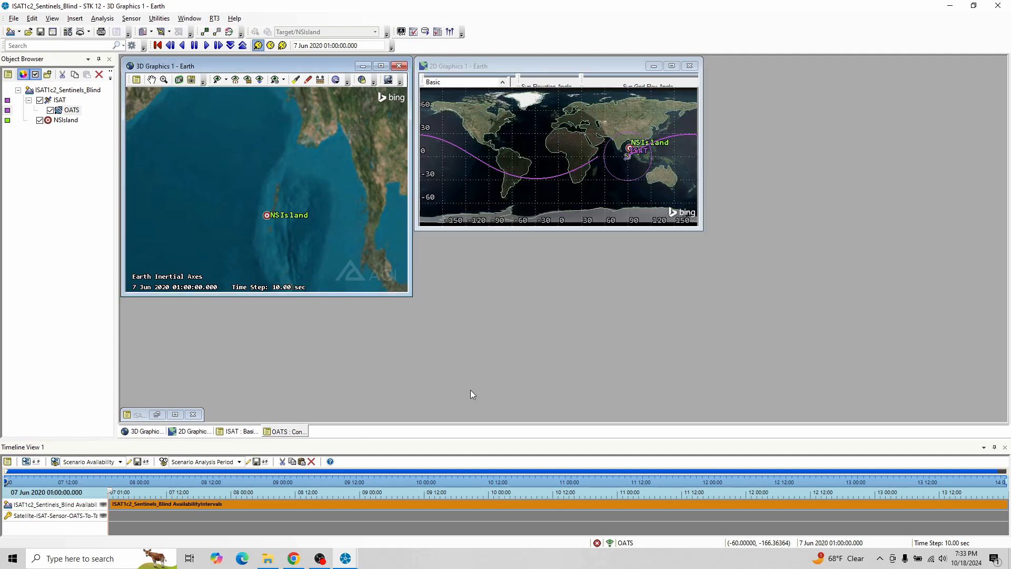
pyautogui.rightClick(74, 123)
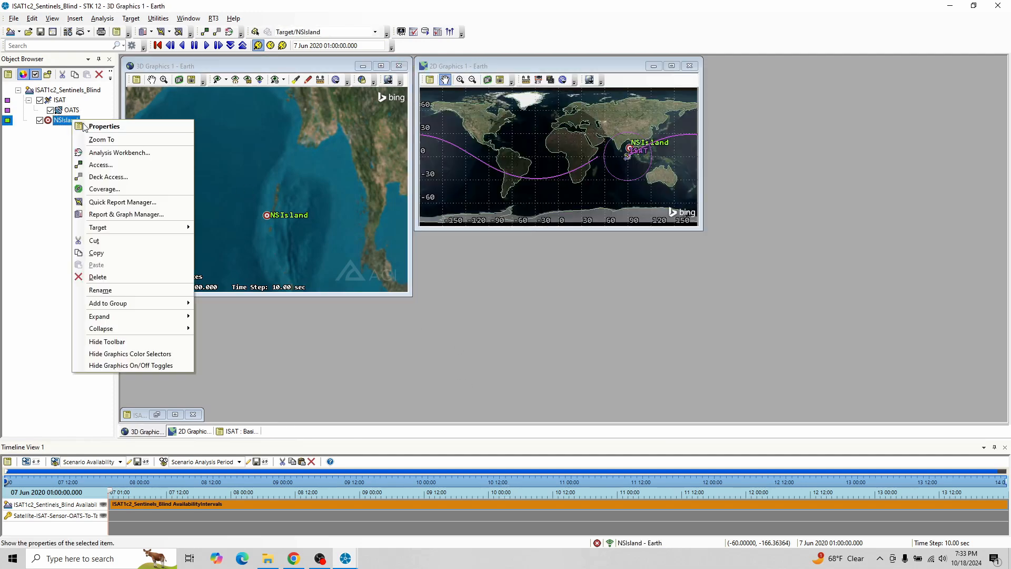
pyautogui.click(96, 127)
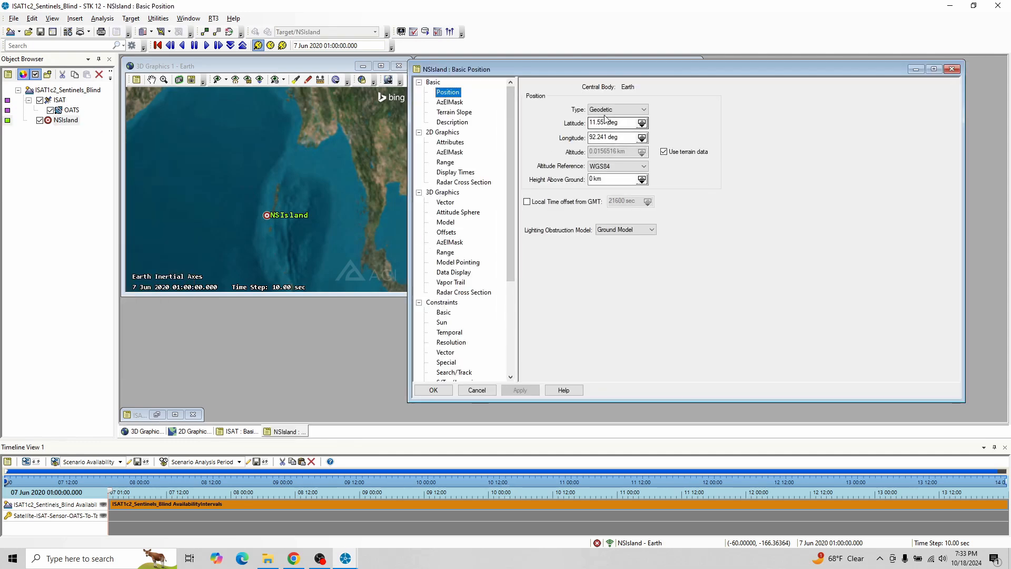
pyautogui.click(443, 322)
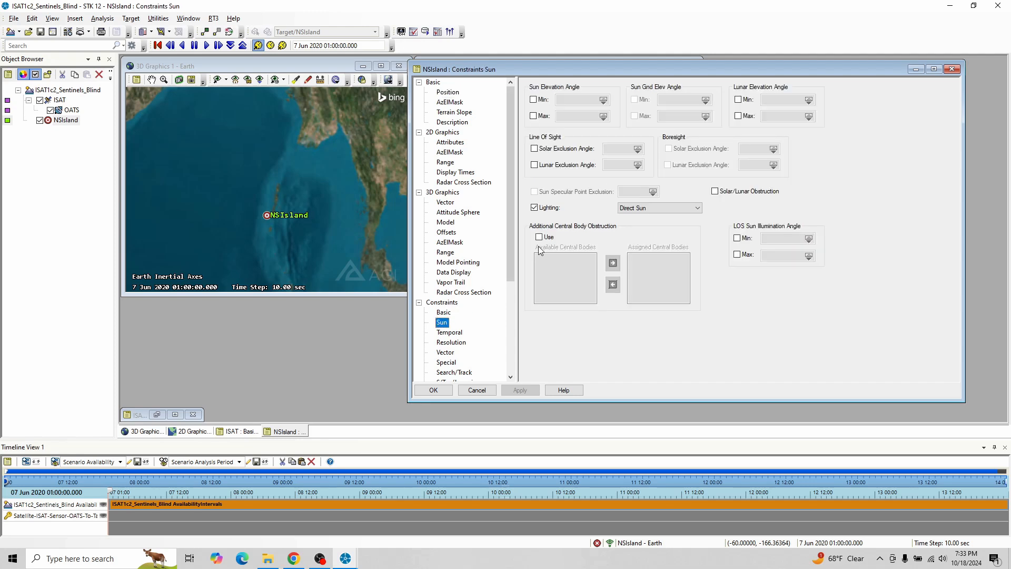
# Step: Review the lighting options in NSIsland's Sun constraints, keep Direct Sun, and close the properties without applying changes
pyautogui.click(534, 208)
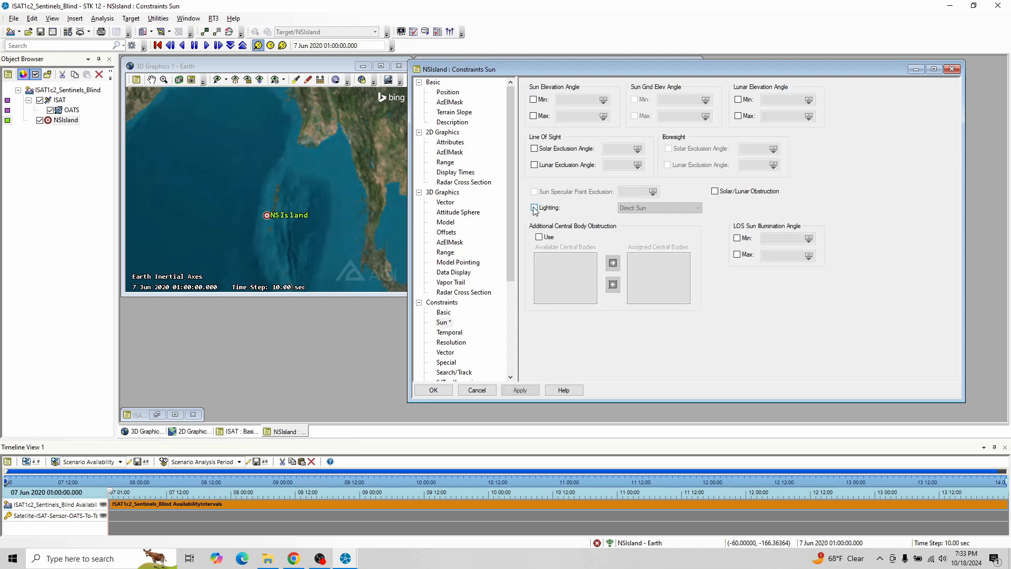
pyautogui.click(534, 208)
pyautogui.click(663, 207)
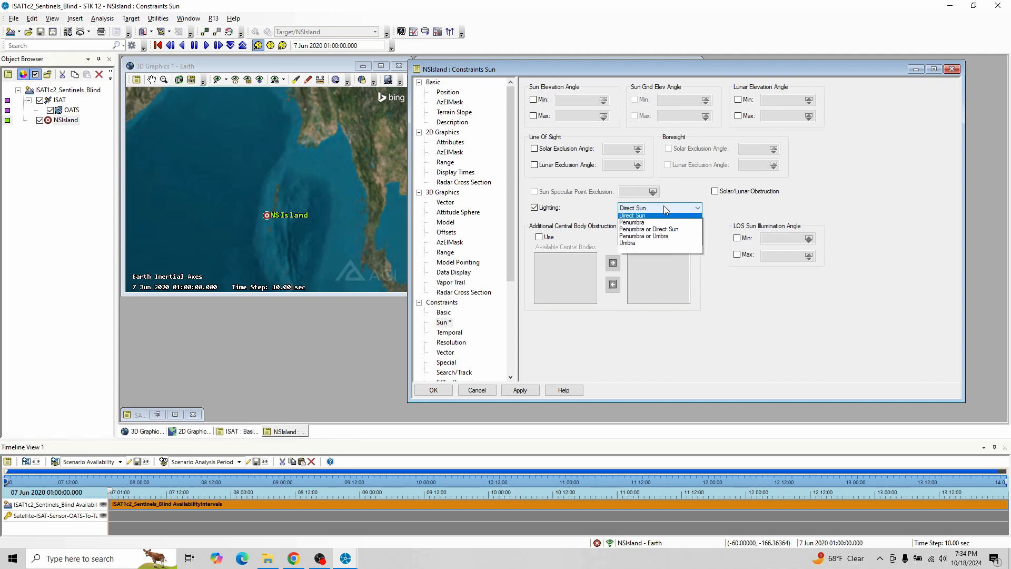
pyautogui.click(657, 215)
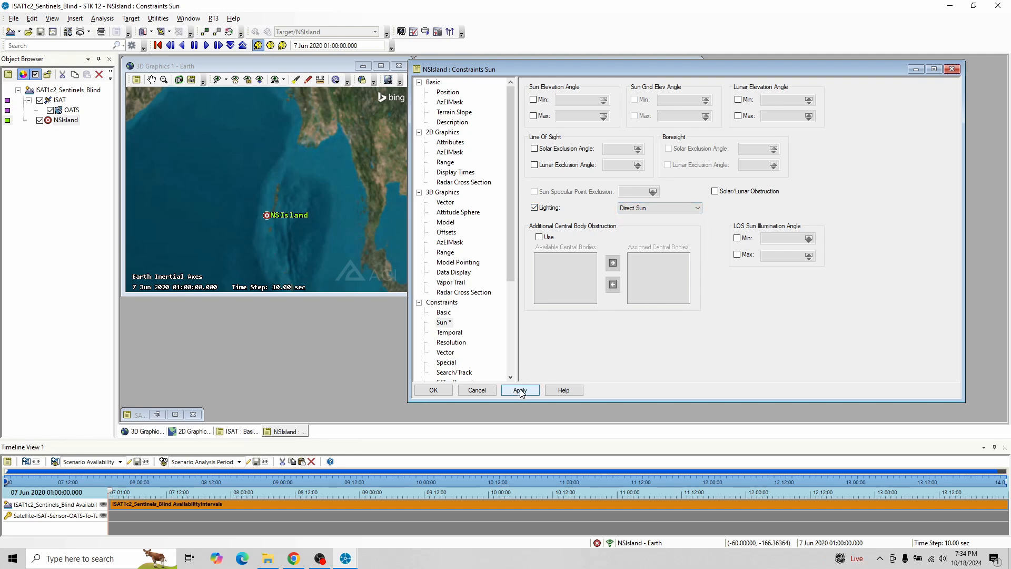
pyautogui.click(477, 391)
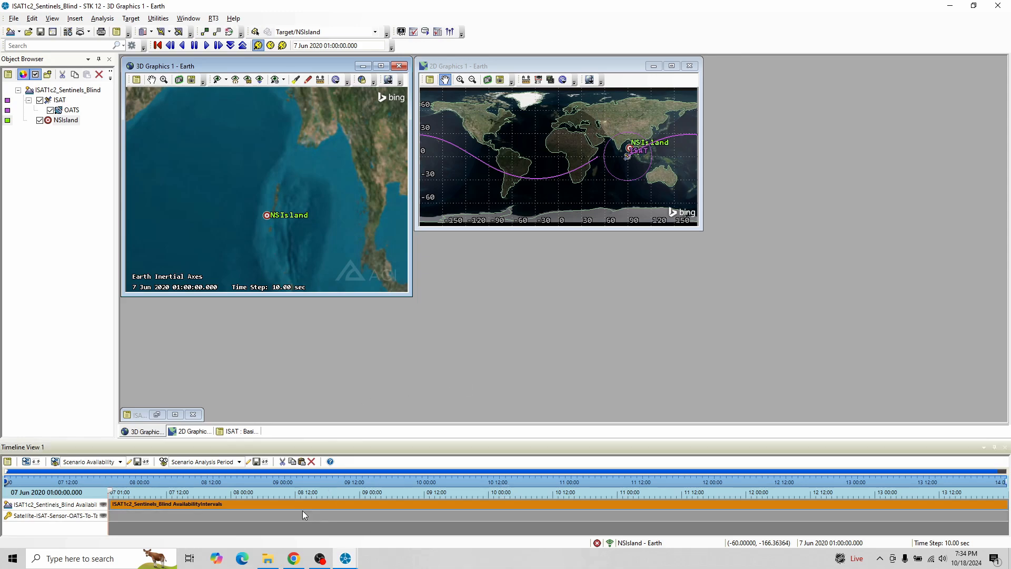
# Step: Switch to Chrome, reread the orbit altitude and sensor range limits in the briefing, and return to STK
pyautogui.click(294, 557)
pyautogui.scroll(8, 434, 342)
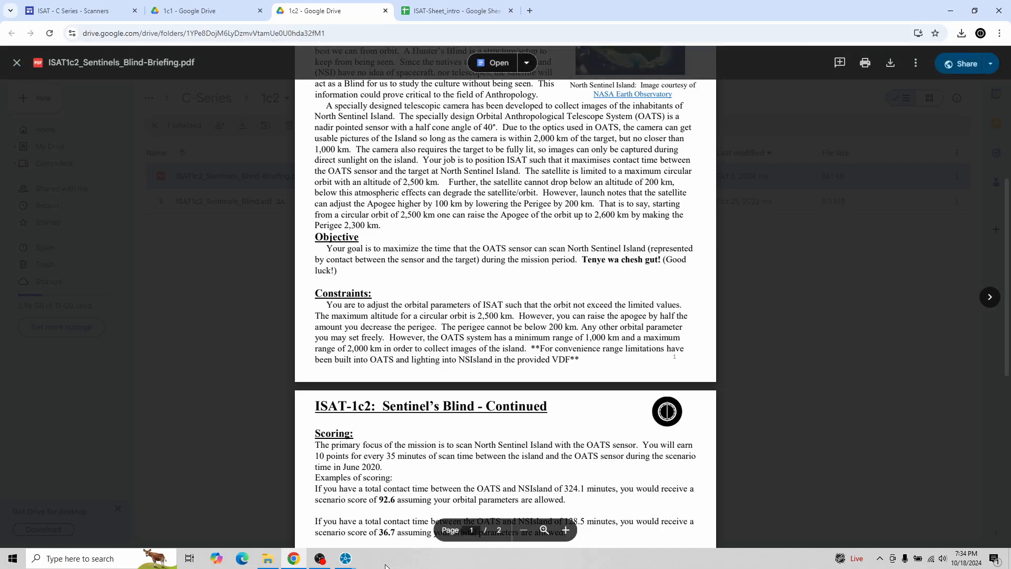
pyautogui.moveTo(345, 558)
pyautogui.click(421, 512)
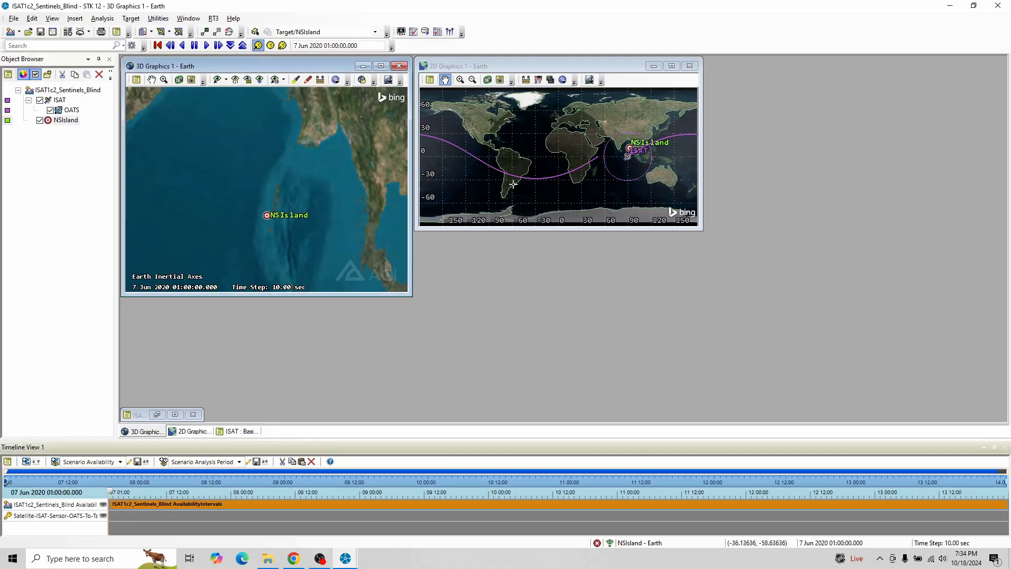
# Step: Set ISAT's apogee and perigee altitudes to 1800 km, apply the orbit, and minimize its properties window
pyautogui.moveTo(343, 183); pyautogui.dragTo(321, 194)
pyautogui.scroll(-10, 321, 194)
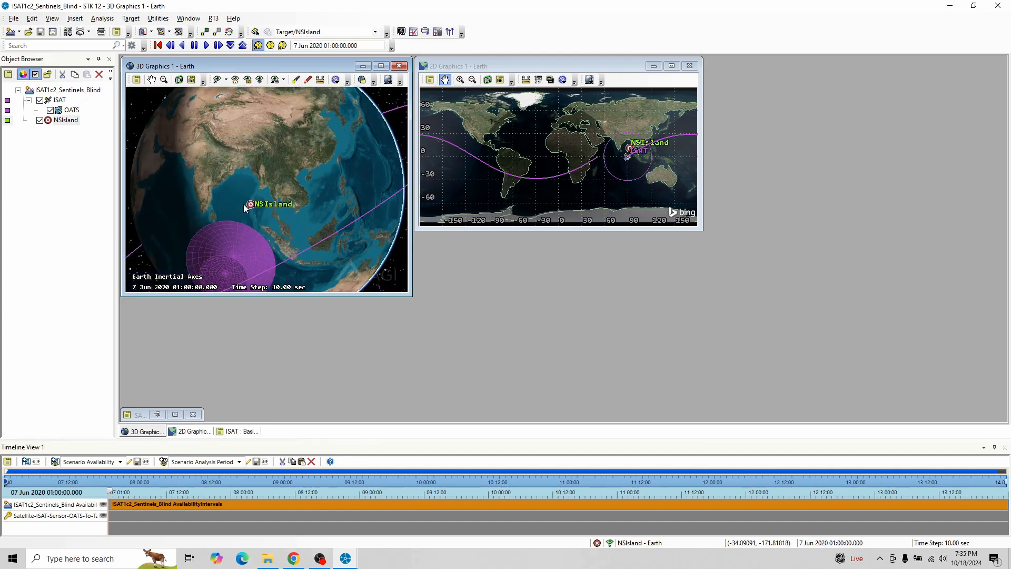
pyautogui.moveTo(253, 206); pyautogui.dragTo(275, 197)
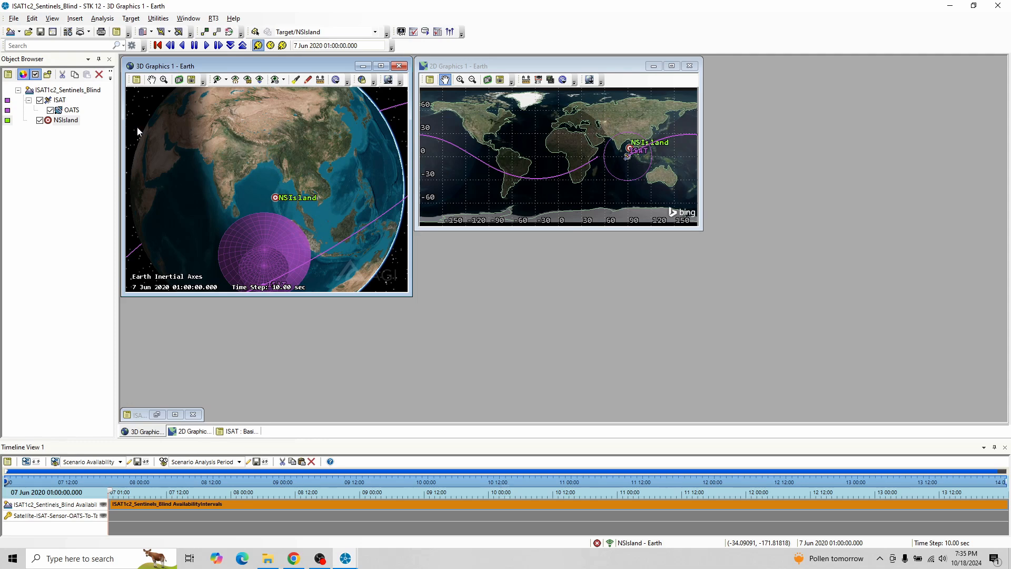
pyautogui.rightClick(59, 100)
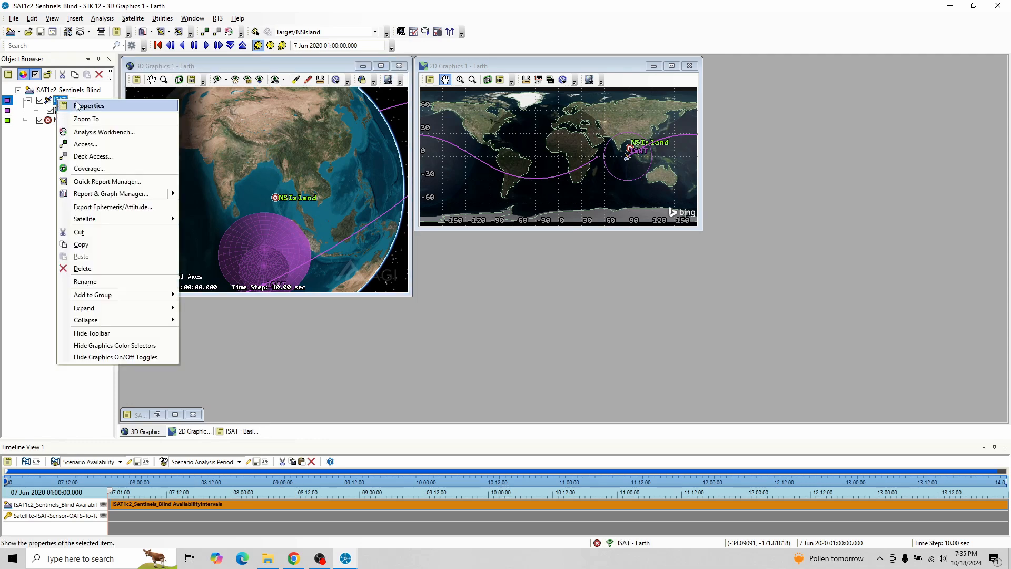
pyautogui.click(82, 103)
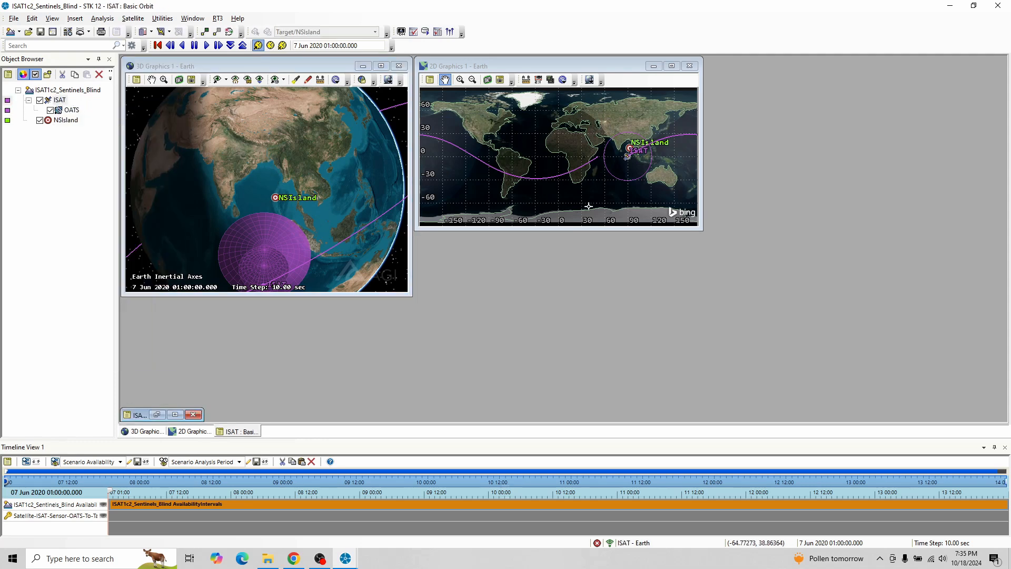
pyautogui.click(157, 415)
pyautogui.moveTo(487, 169); pyautogui.dragTo(474, 175)
pyautogui.write('1')
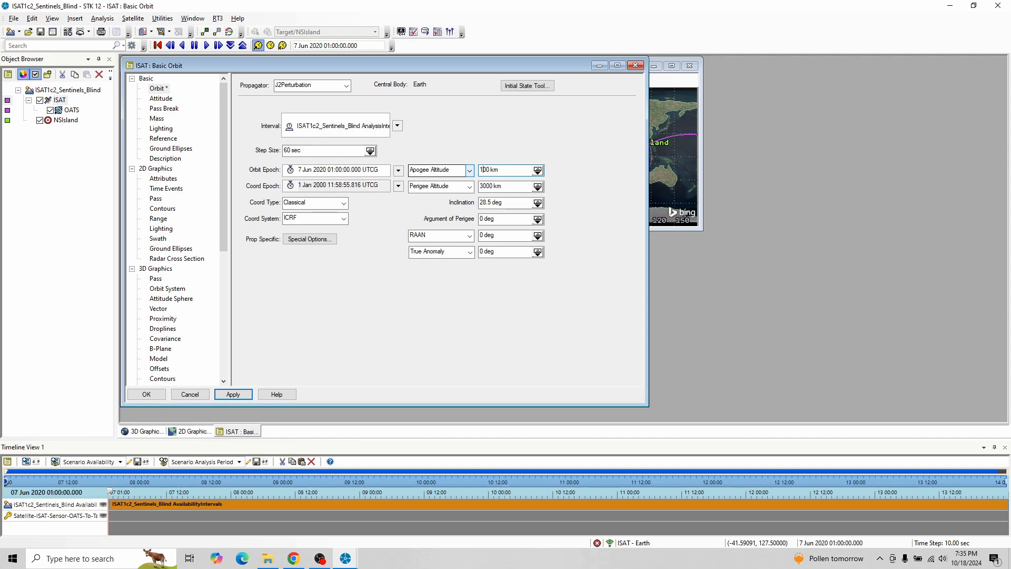
pyautogui.write('8')
pyautogui.moveTo(488, 187); pyautogui.dragTo(479, 187)
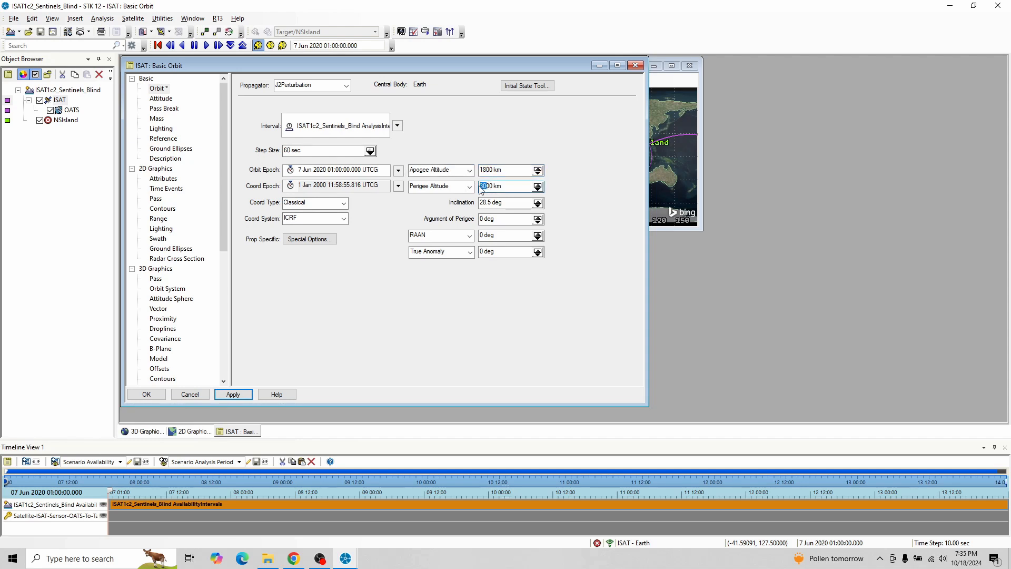
pyautogui.write('18')
pyautogui.click(244, 395)
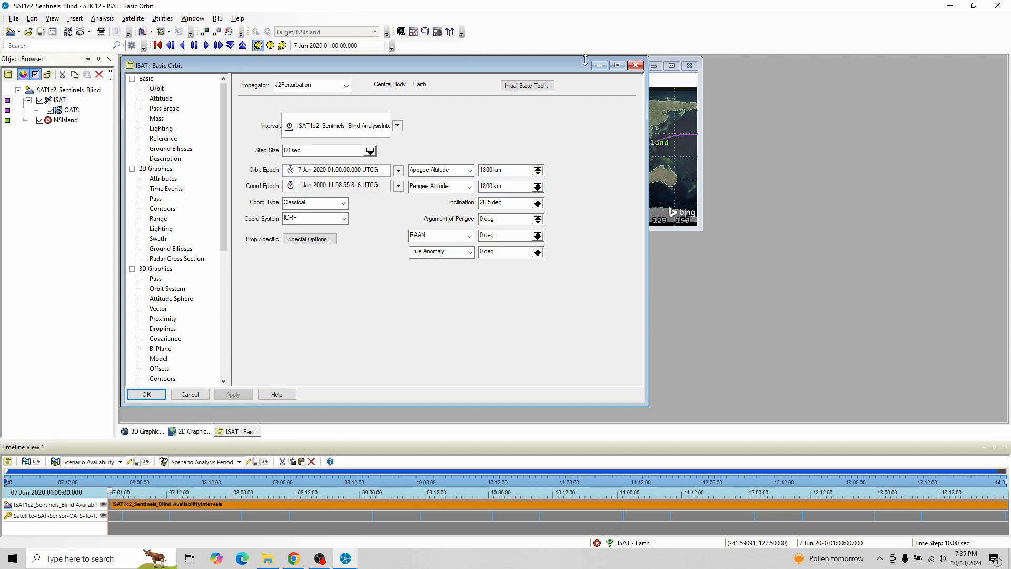
pyautogui.click(601, 66)
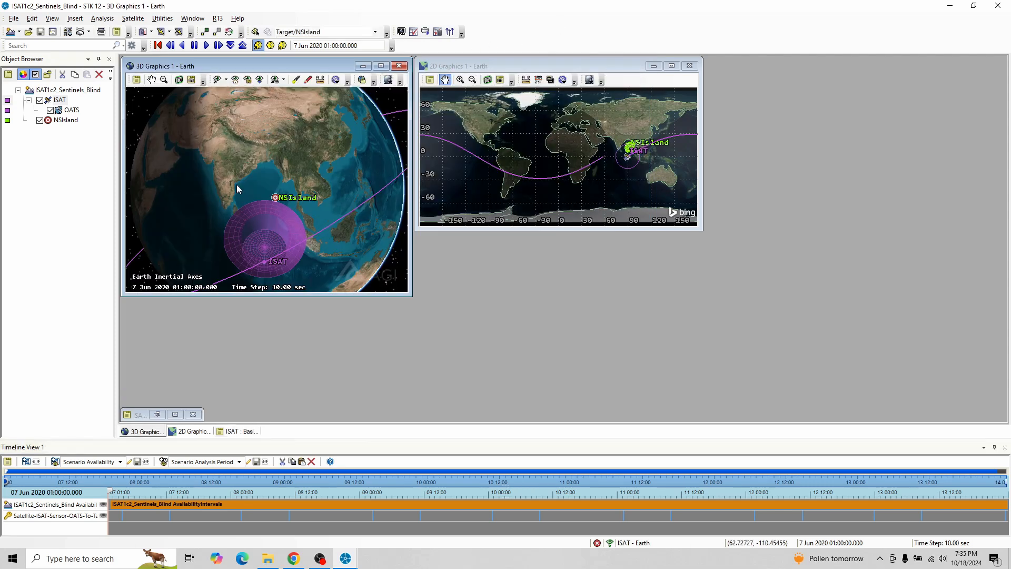
# Step: Compute access from OATS to NSIsland and generate the access report to read its total contact duration
pyautogui.rightClick(73, 111)
pyautogui.click(100, 159)
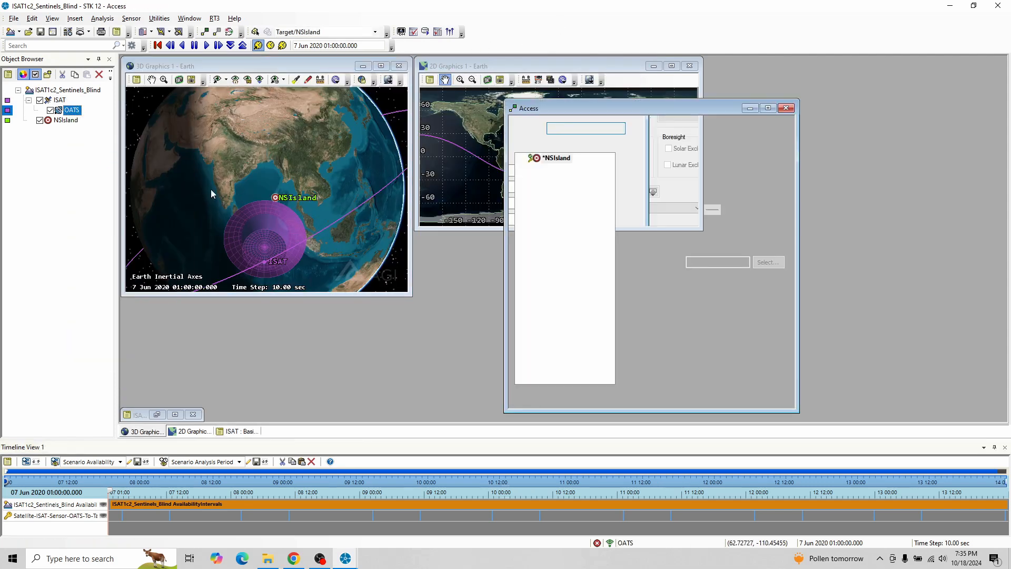
pyautogui.click(556, 158)
pyautogui.click(596, 145)
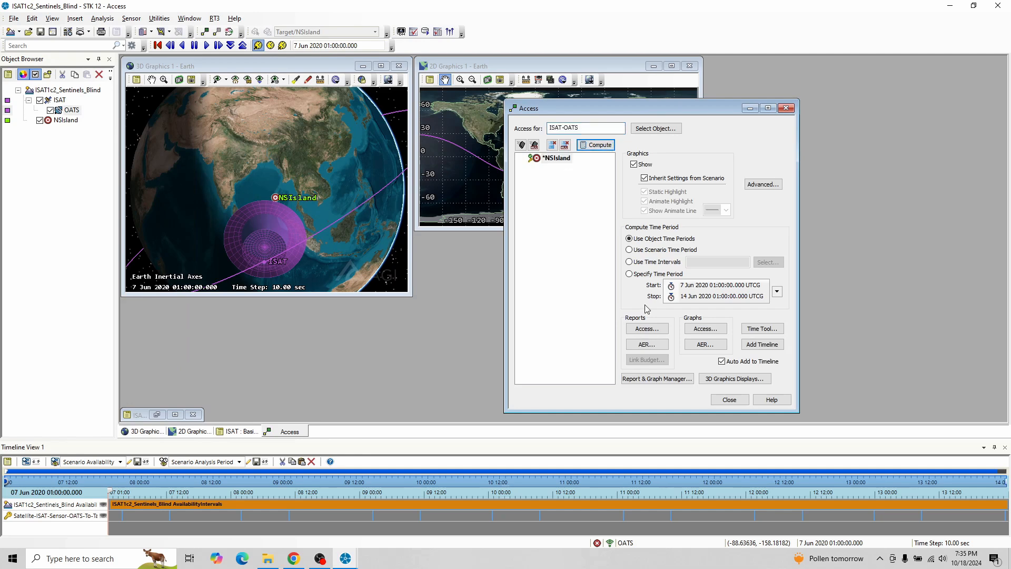
pyautogui.click(651, 330)
pyautogui.moveTo(286, 315); pyautogui.dragTo(357, 314)
pyautogui.moveTo(459, 198); pyautogui.dragTo(466, 295)
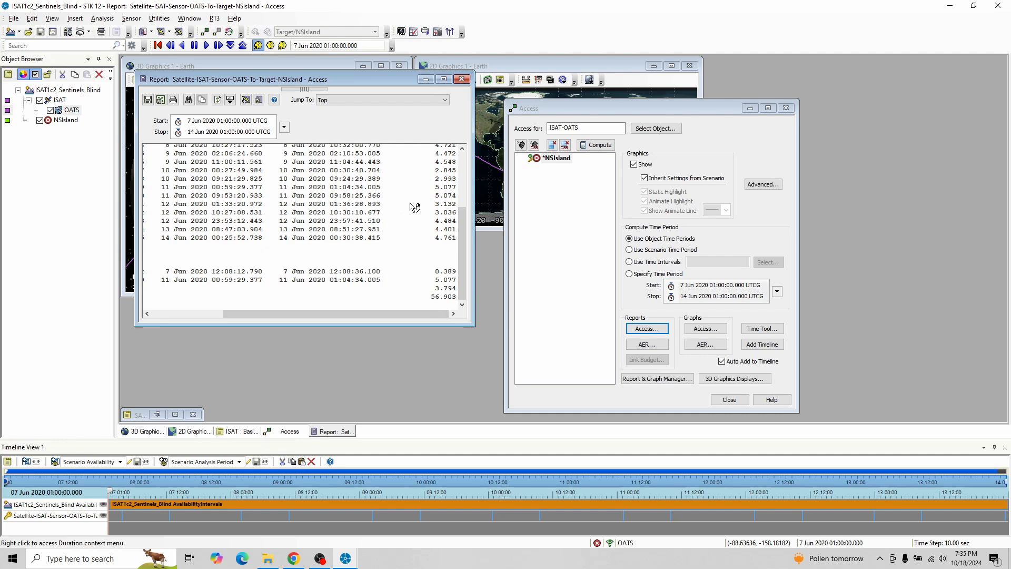
# Step: Move the access report aside and examine the OATS coverage ring relative to NSIsland in the 3D view
pyautogui.moveTo(419, 79); pyautogui.dragTo(632, 145)
pyautogui.moveTo(247, 217); pyautogui.dragTo(318, 158)
pyautogui.scroll(3, 338, 198)
pyautogui.moveTo(354, 192); pyautogui.dragTo(293, 201)
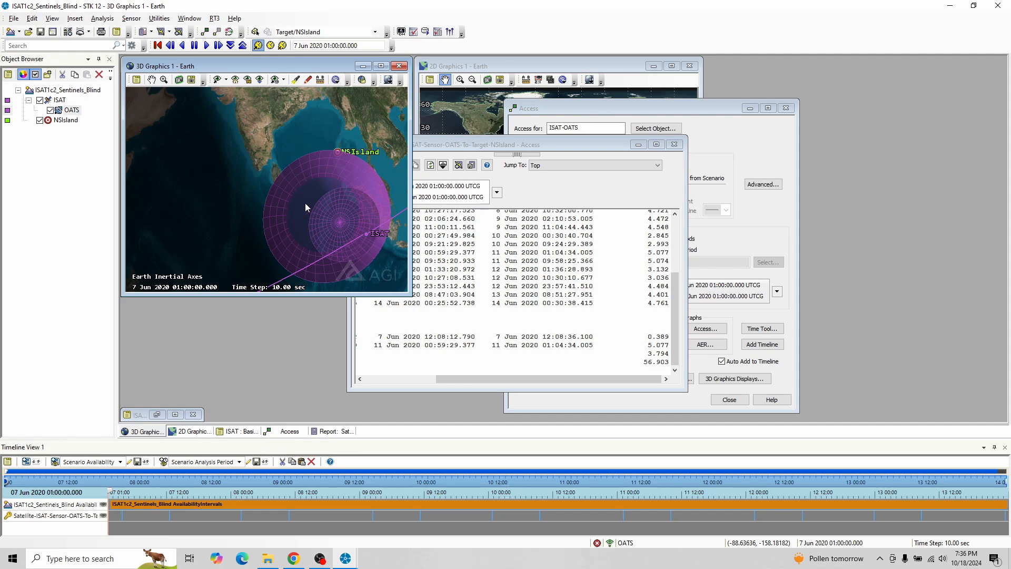
pyautogui.moveTo(300, 222)
pyautogui.mouseDown()
pyautogui.moveTo(296, 203)
pyautogui.moveTo(273, 212)
pyautogui.moveTo(287, 210)
pyautogui.mouseUp()
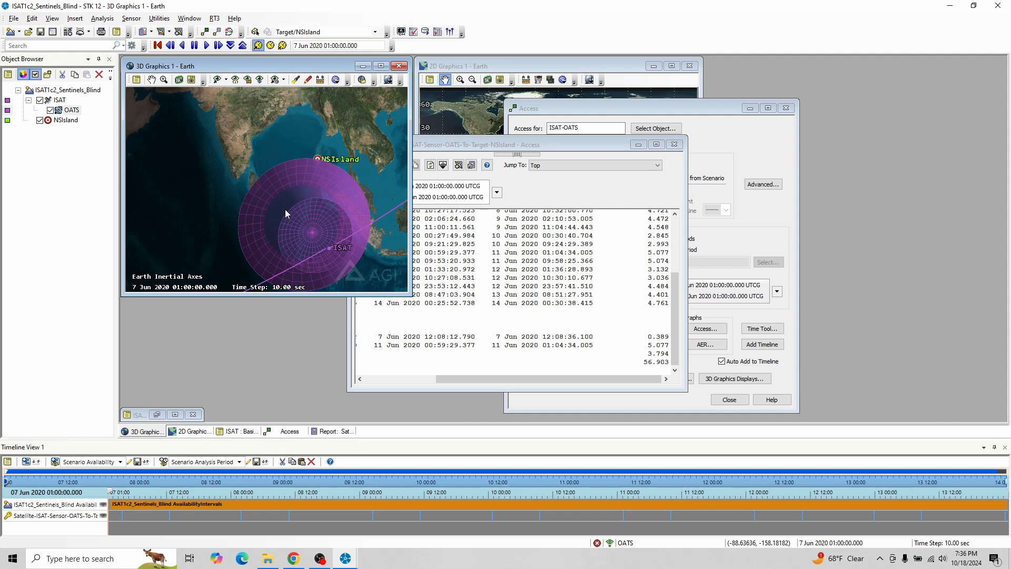
pyautogui.moveTo(319, 160); pyautogui.dragTo(310, 178)
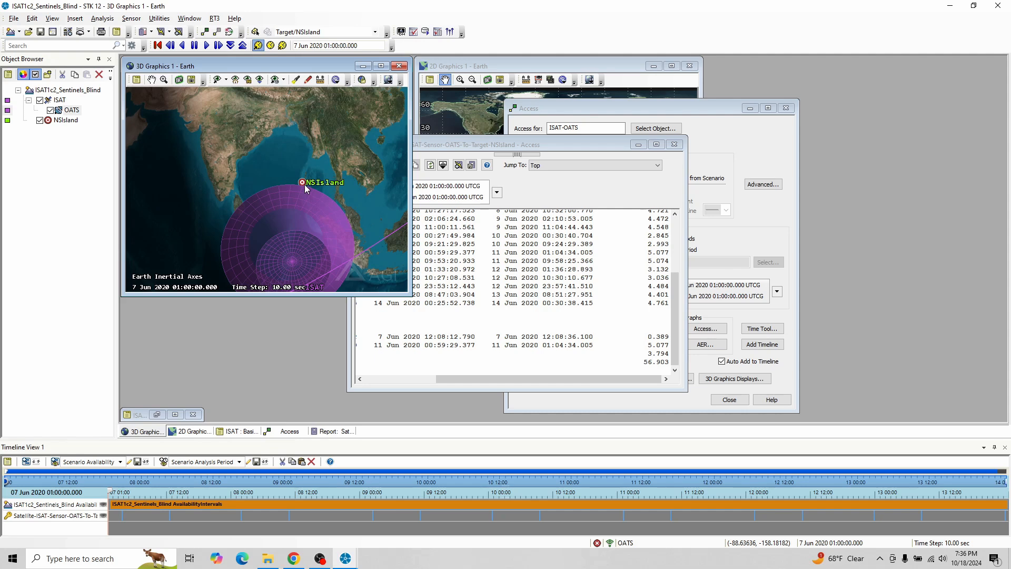
pyautogui.moveTo(327, 165); pyautogui.dragTo(298, 191)
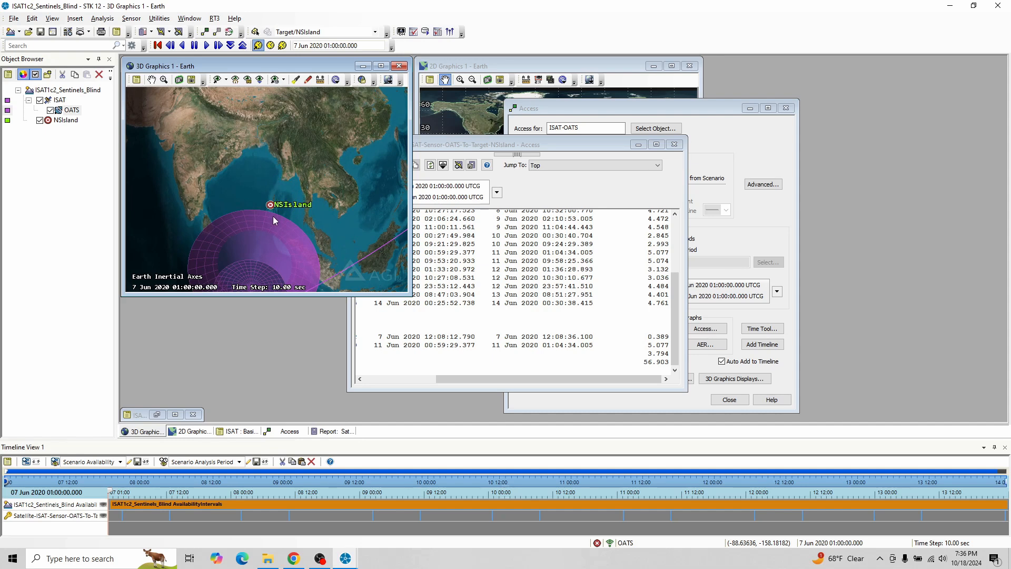
pyautogui.scroll(-2, 280, 240)
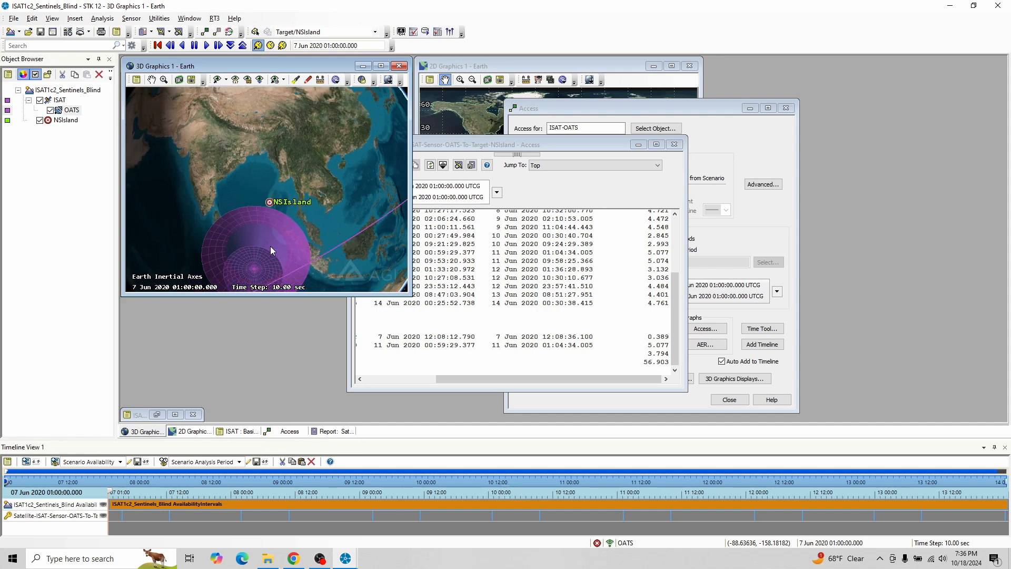
pyautogui.moveTo(271, 245)
pyautogui.mouseDown()
pyautogui.moveTo(294, 214)
pyautogui.moveTo(290, 225)
pyautogui.mouseUp()
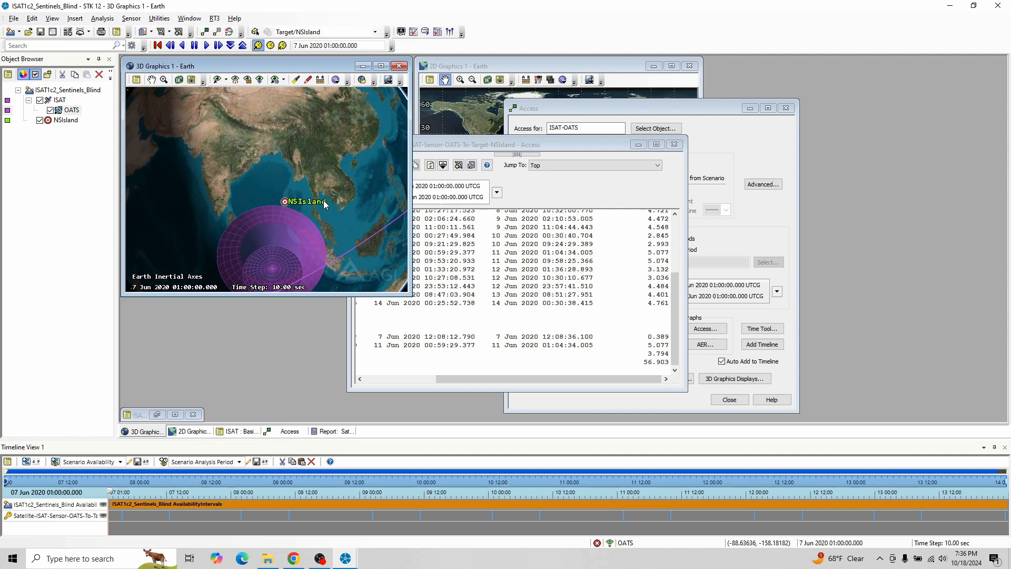
pyautogui.moveTo(325, 204); pyautogui.dragTo(334, 194)
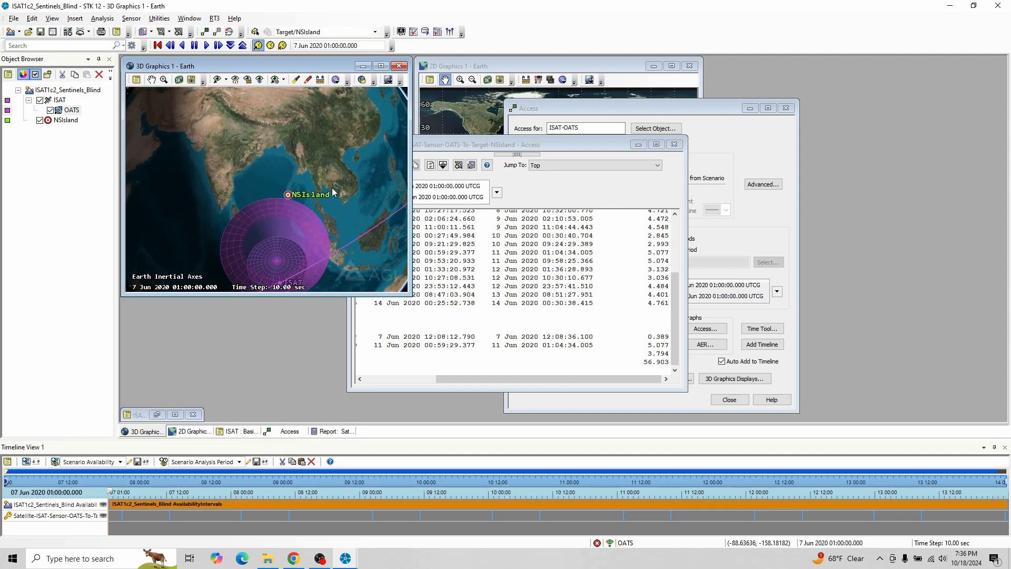